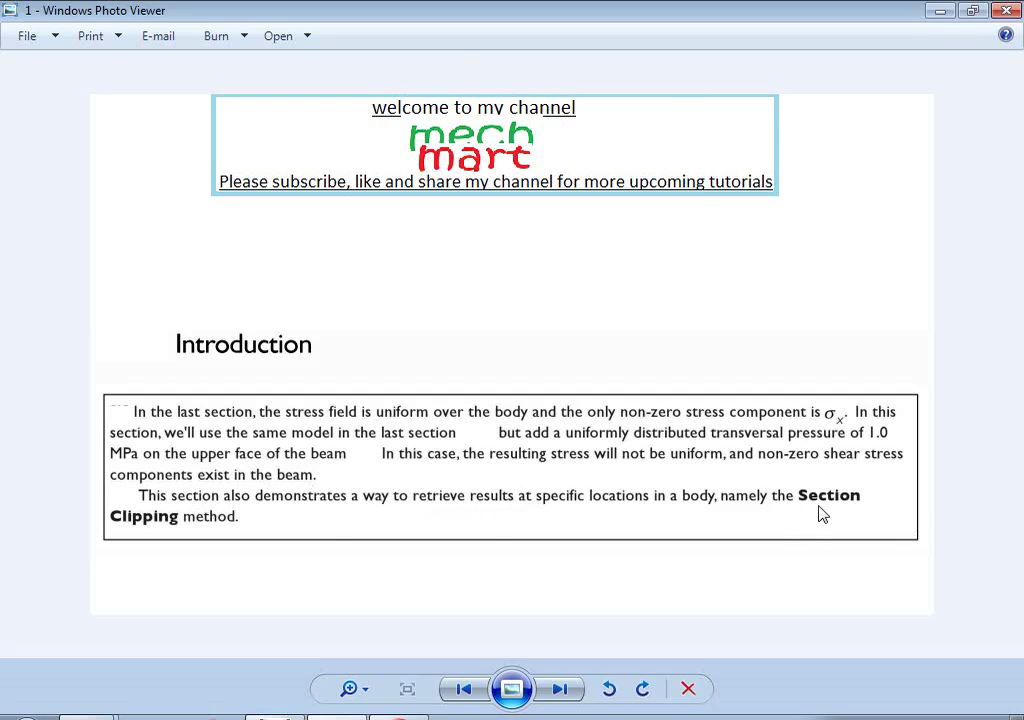
Review the images describing the beam's dimensions, material, support and loads, and switch to the open part in SOLIDWORKS.
{"action": "key", "text": "Right"}
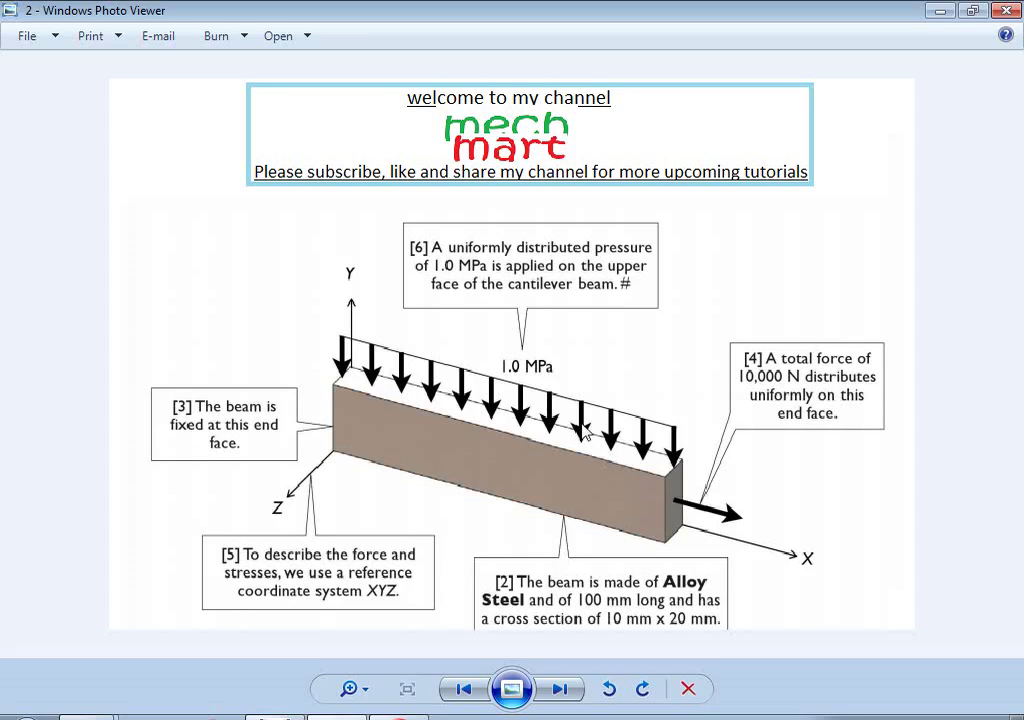
{"action": "key", "text": "Right"}
{"action": "key", "text": "Left"}
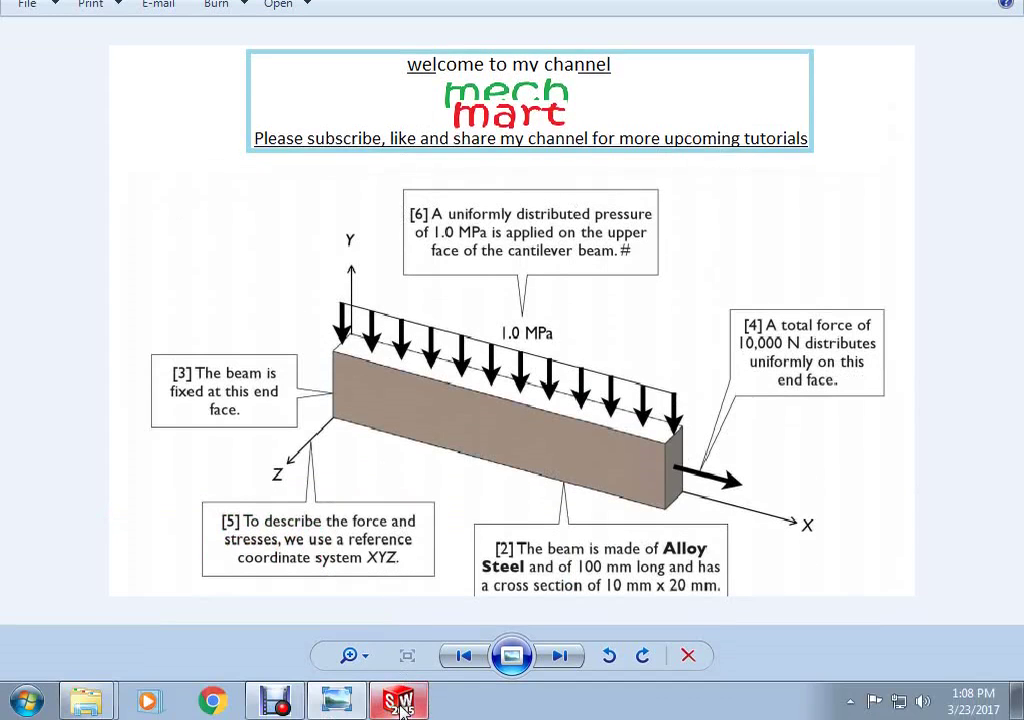
{"action": "left_click", "coordinate": [400, 703]}
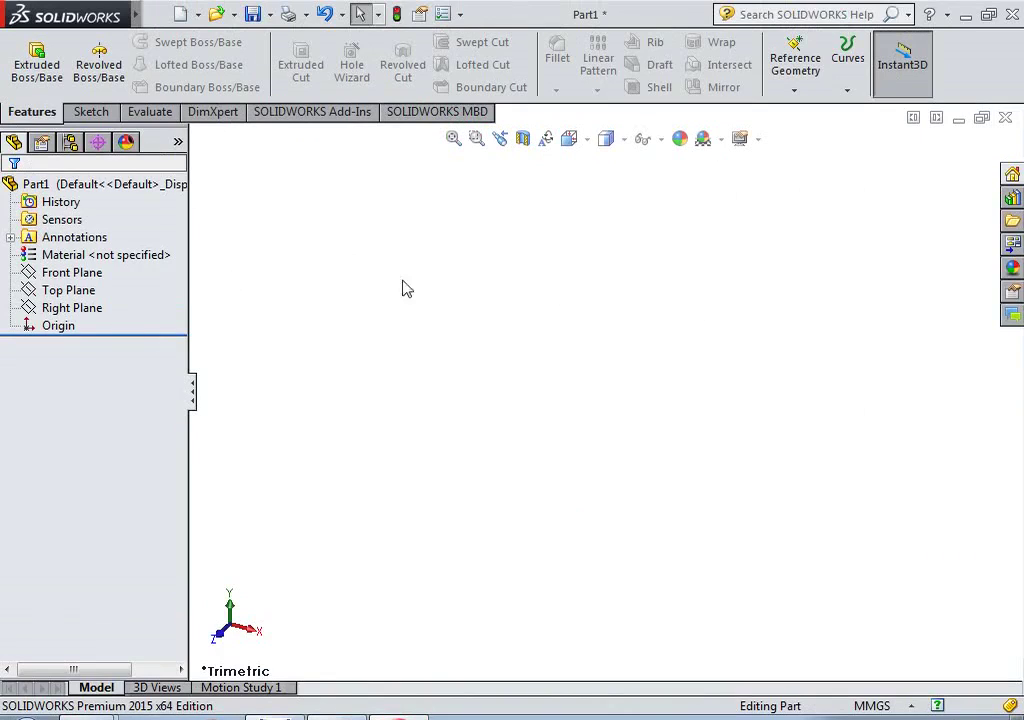
Start a sketch on the Right Plane and draw an upright corner rectangle about 23 mm wide from the origin.
{"action": "left_click", "coordinate": [70, 312]}
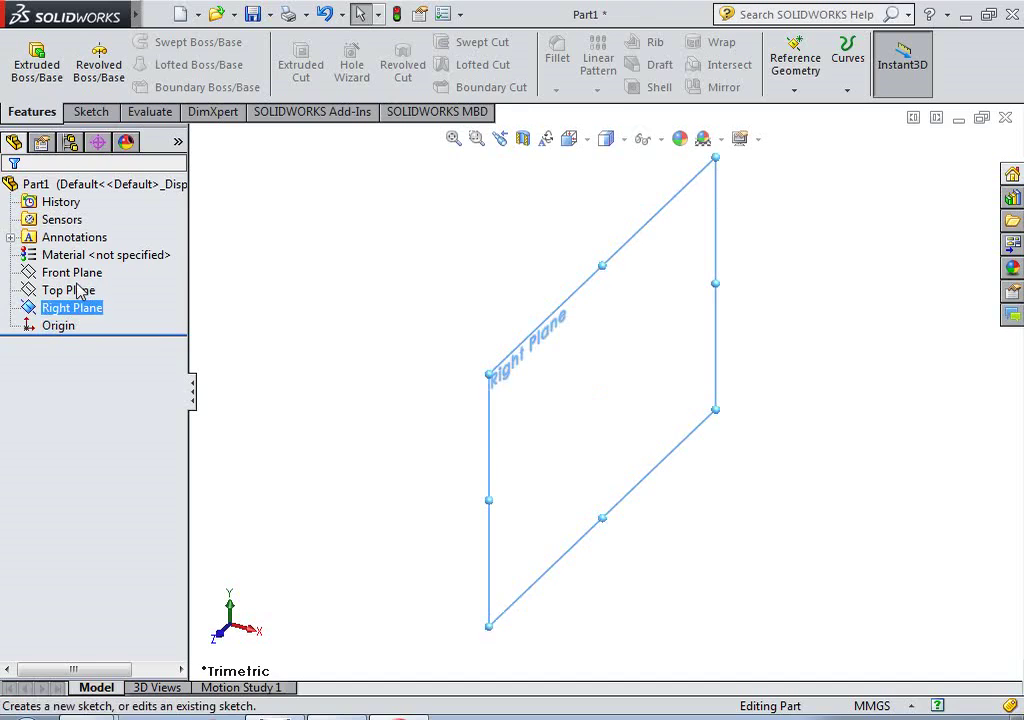
{"action": "left_click", "coordinate": [80, 290]}
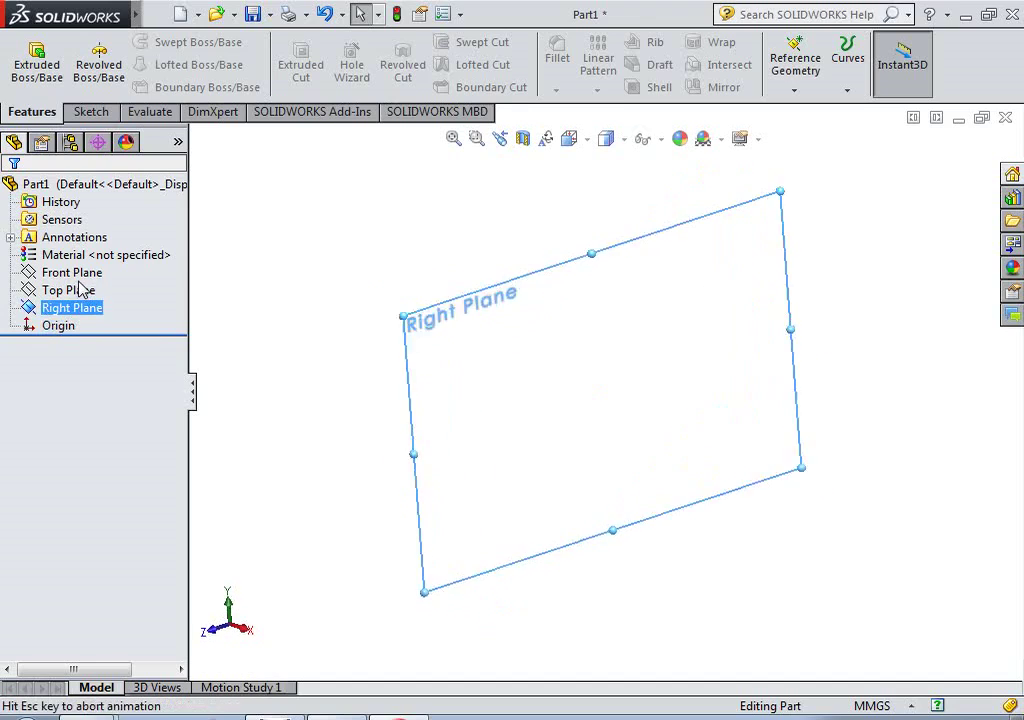
{"action": "left_click", "coordinate": [327, 283]}
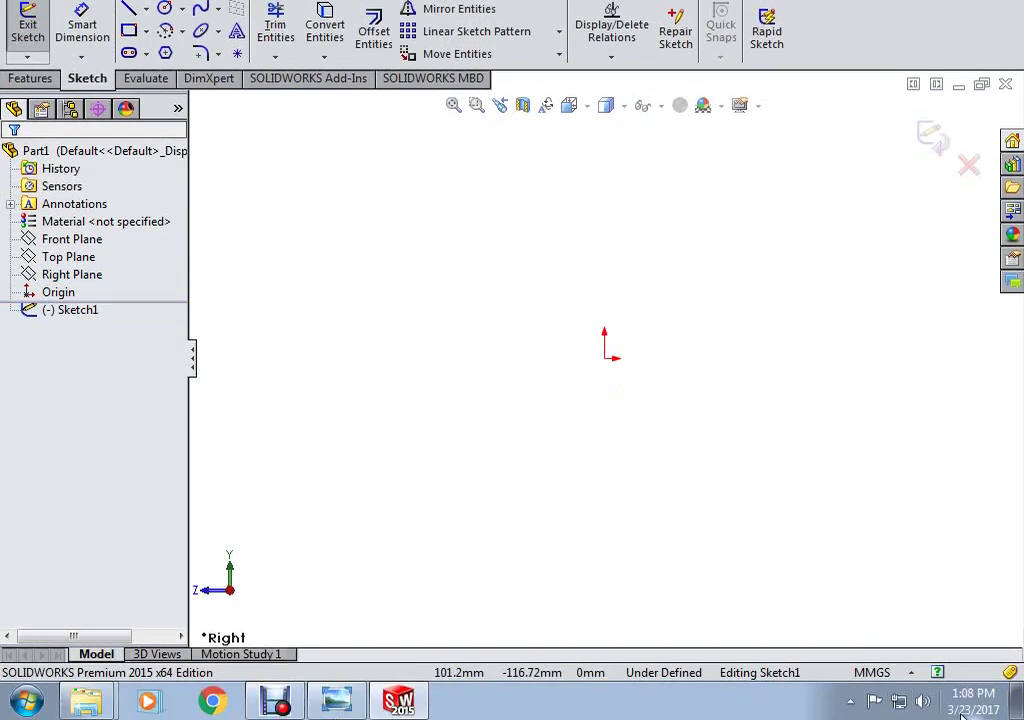
{"action": "left_click", "coordinate": [127, 66]}
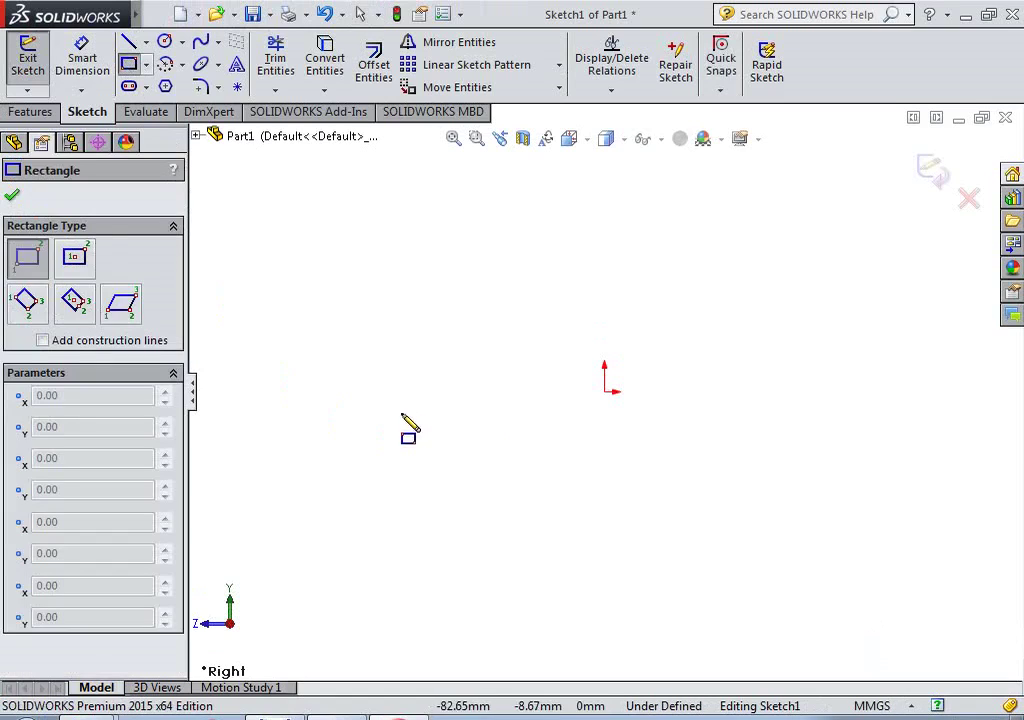
{"action": "left_click_drag", "start_coordinate": [614, 364], "coordinate": [660, 281]}
Dimension the rectangle's bottom edge and set its width to 10 mm.
{"action": "left_click", "coordinate": [86, 58]}
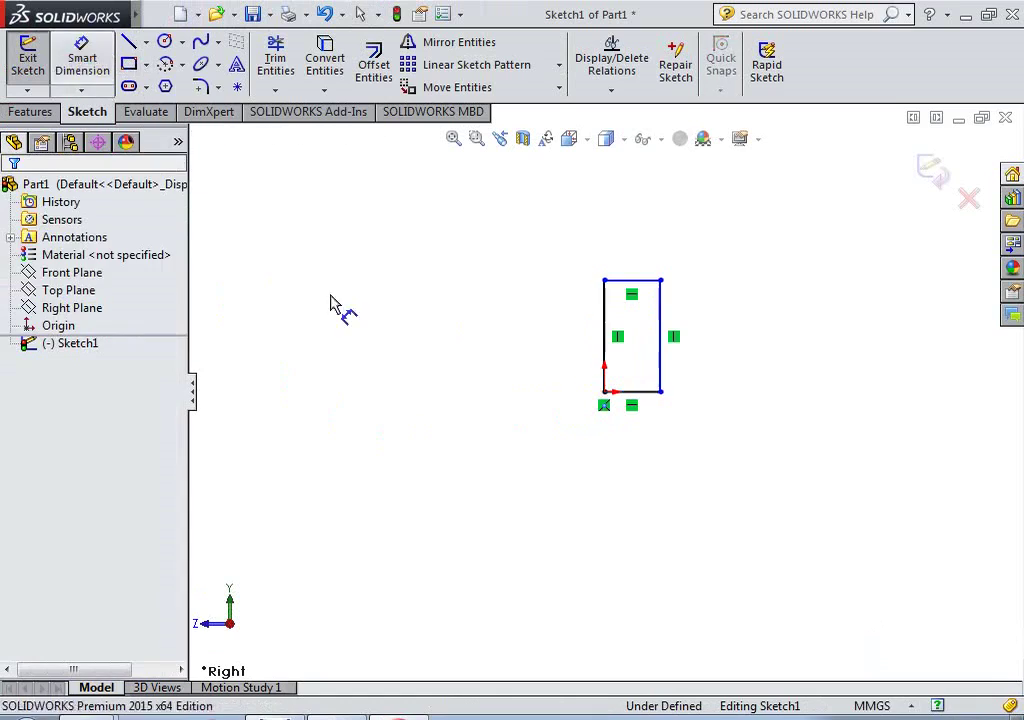
{"action": "left_click", "coordinate": [643, 392]}
{"action": "left_click", "coordinate": [537, 480]}
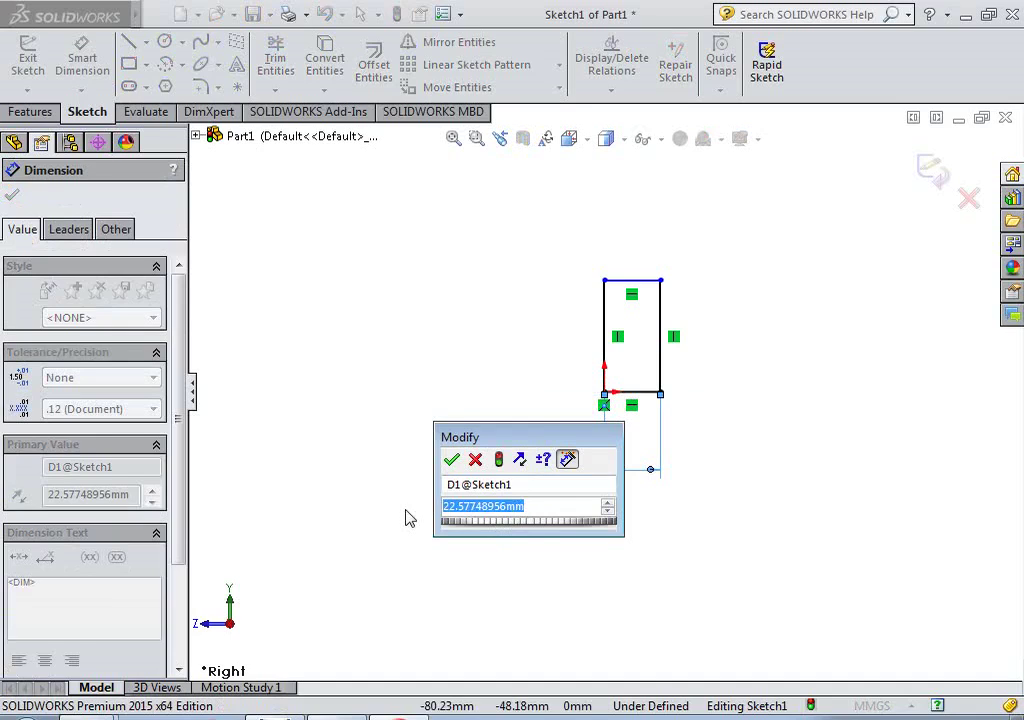
{"action": "left_click", "coordinate": [449, 507]}
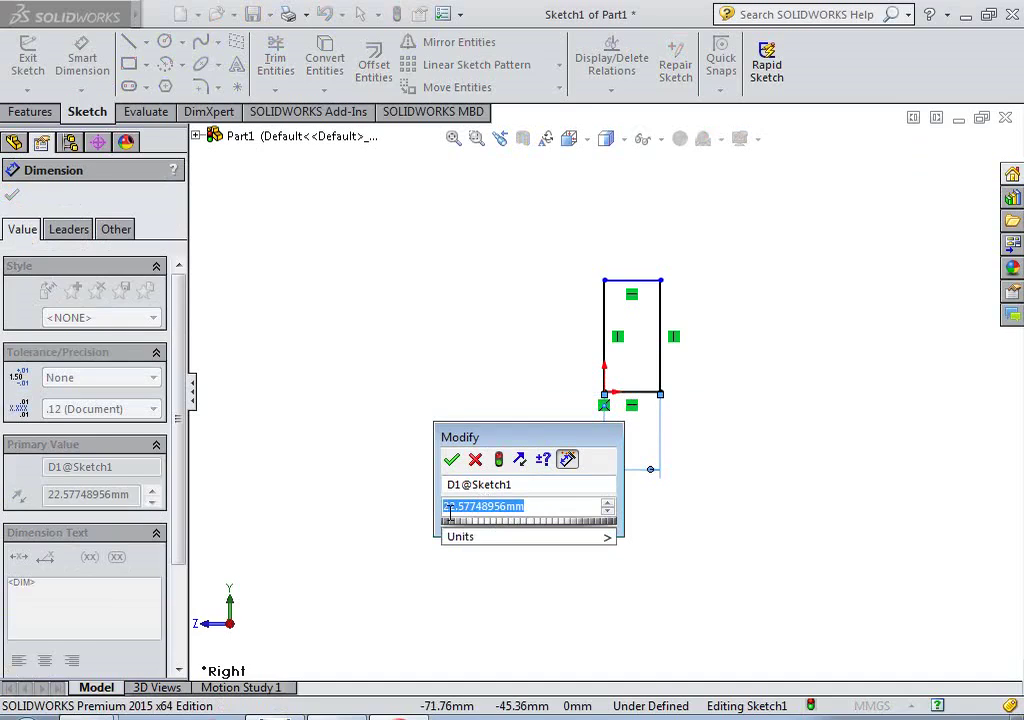
{"action": "type", "text": "10"}
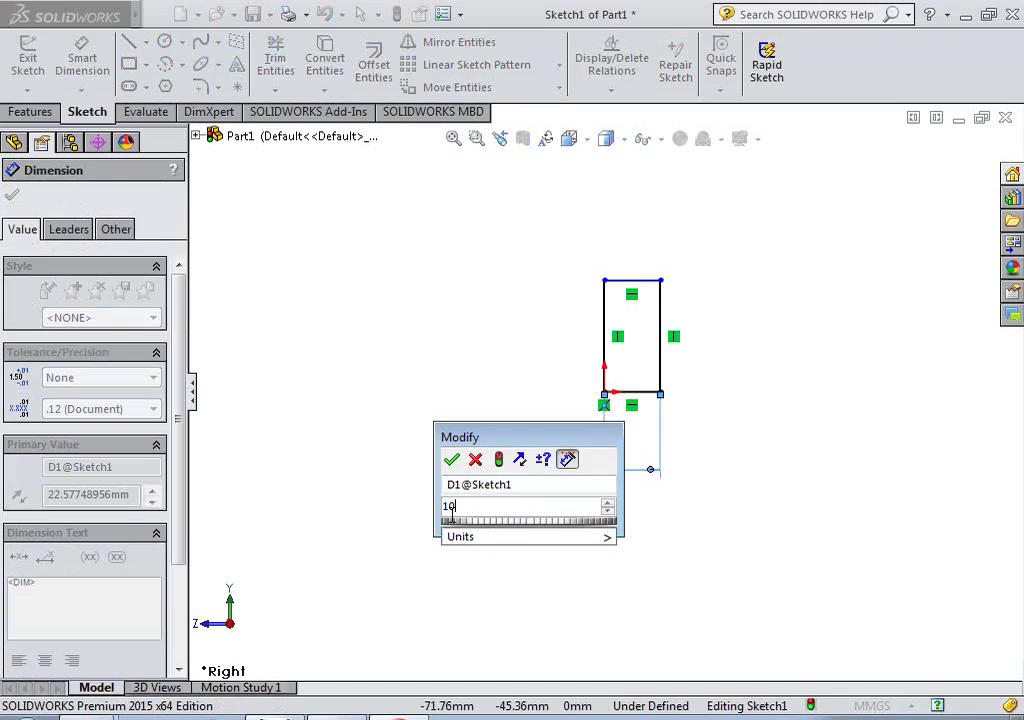
{"action": "left_click", "coordinate": [451, 459]}
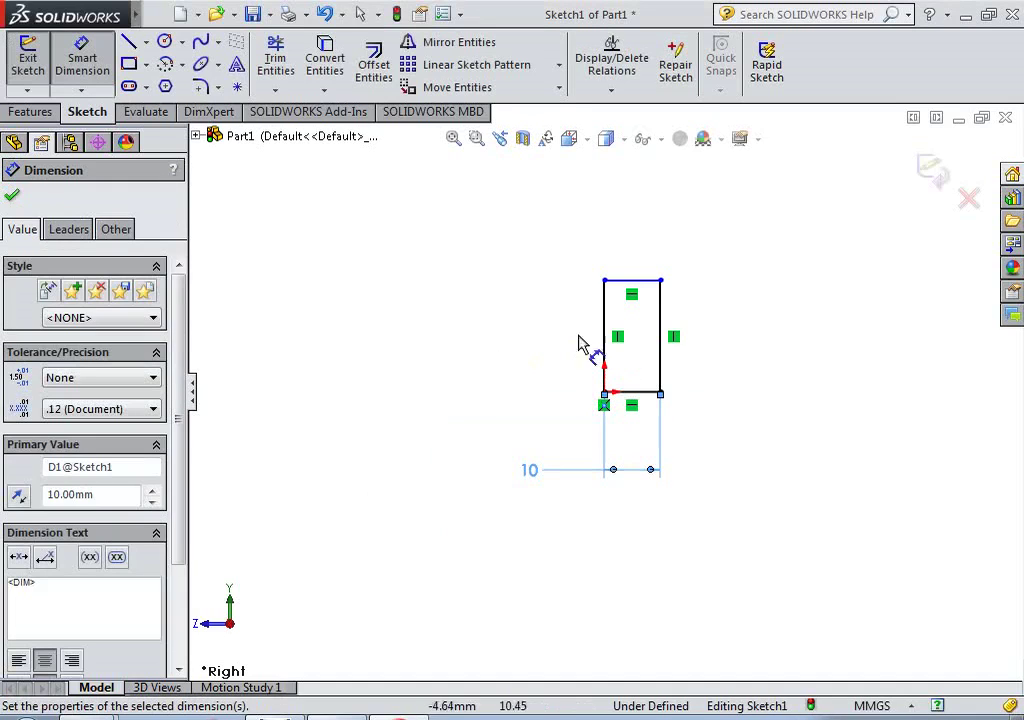
Dimension the rectangle's vertical edge at 20 mm and exit the sketch.
{"action": "left_click", "coordinate": [605, 347]}
{"action": "left_click", "coordinate": [541, 343]}
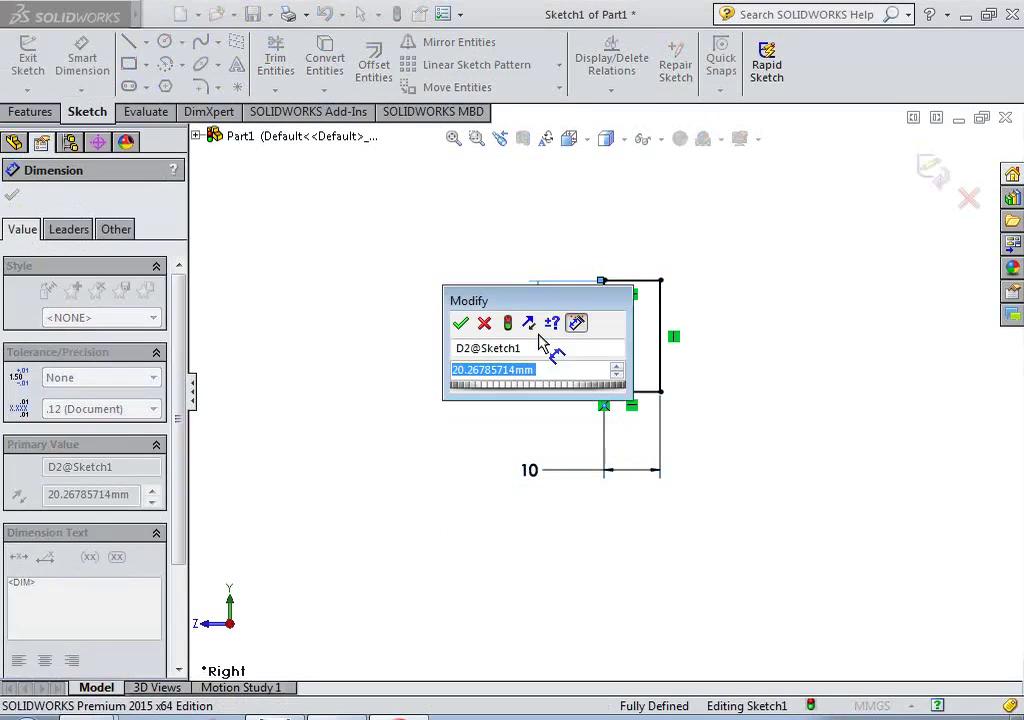
{"action": "type", "text": "20"}
{"action": "key", "text": "Return"}
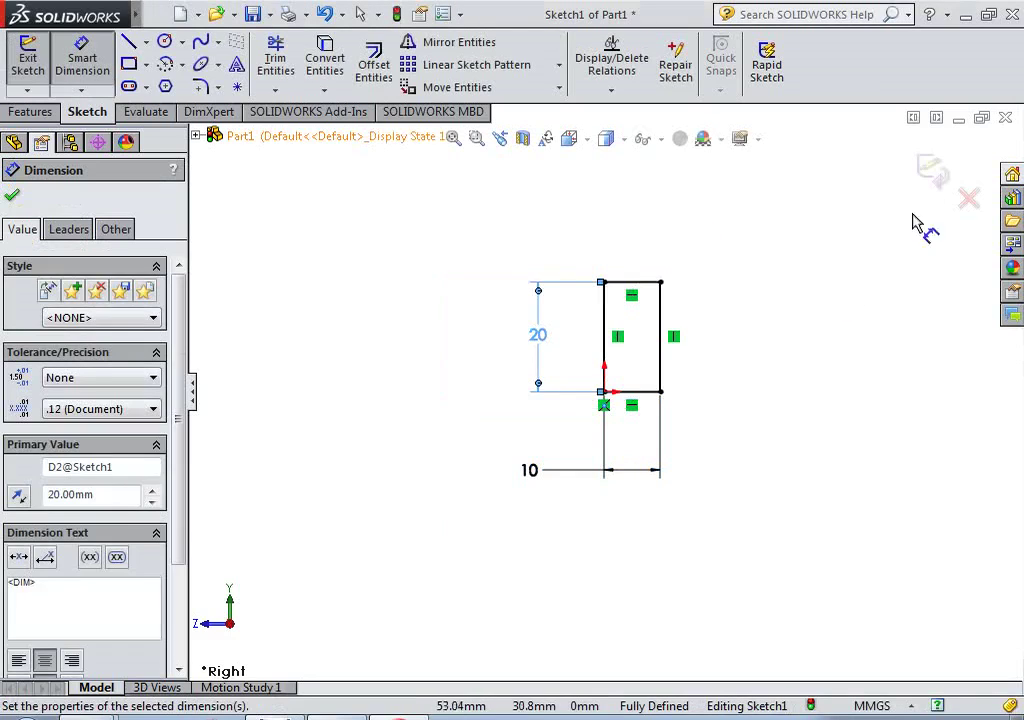
{"action": "left_click", "coordinate": [940, 172]}
{"action": "left_click", "coordinate": [940, 172]}
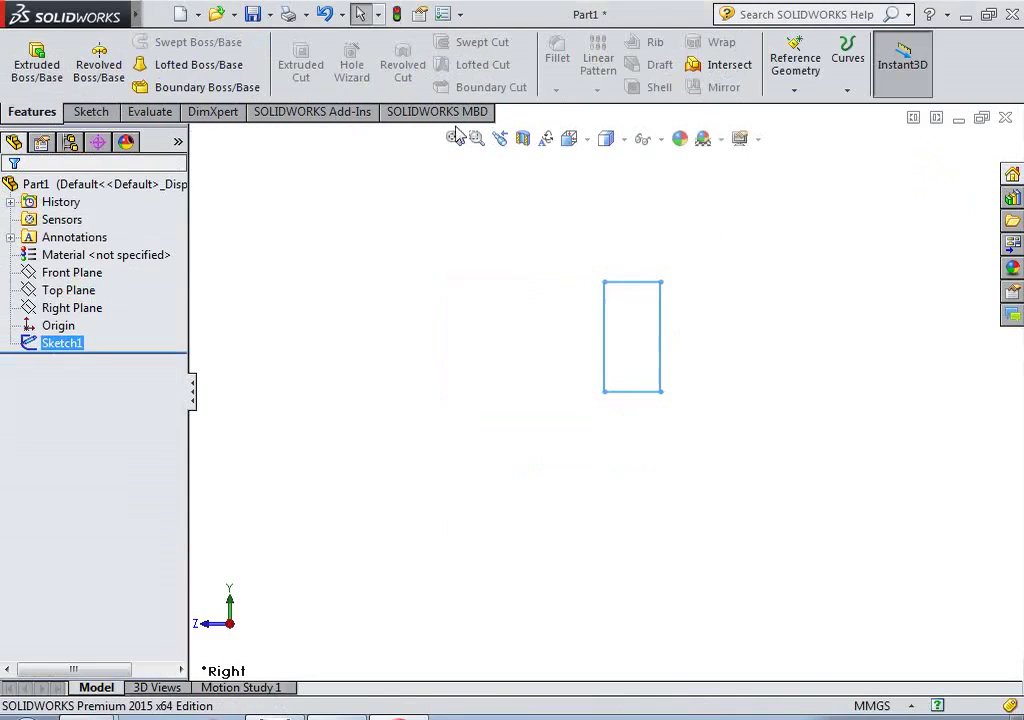
Extrude the rectangle as a blind boss 100 mm deep to form the beam.
{"action": "left_click", "coordinate": [35, 62]}
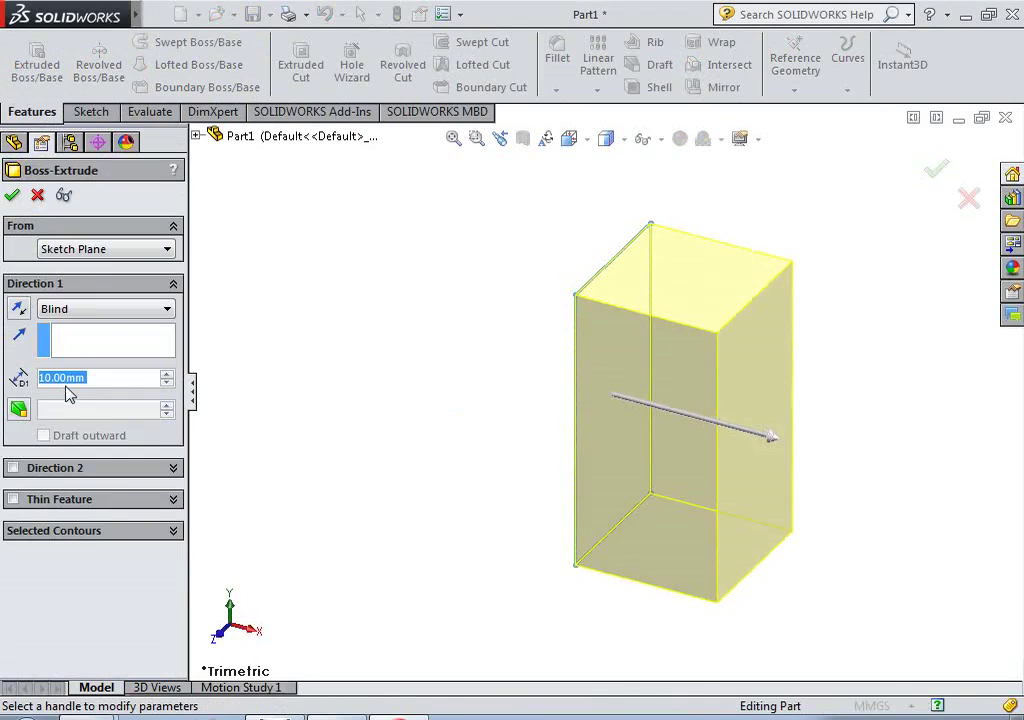
{"action": "type", "text": "100"}
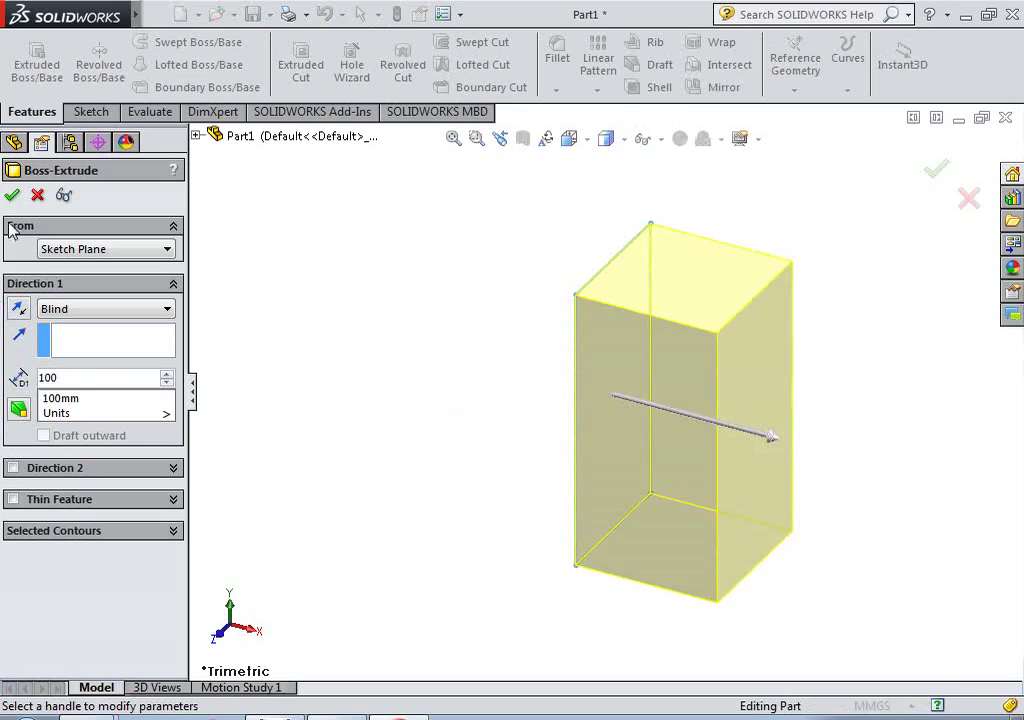
{"action": "key", "text": "Return"}
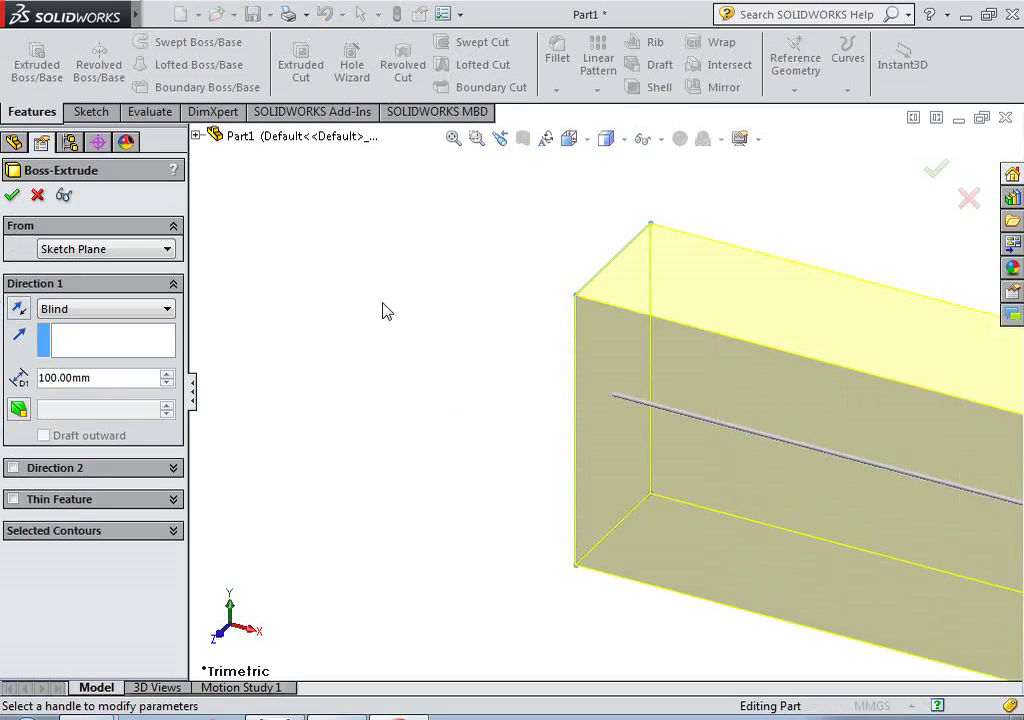
{"action": "left_click", "coordinate": [13, 196]}
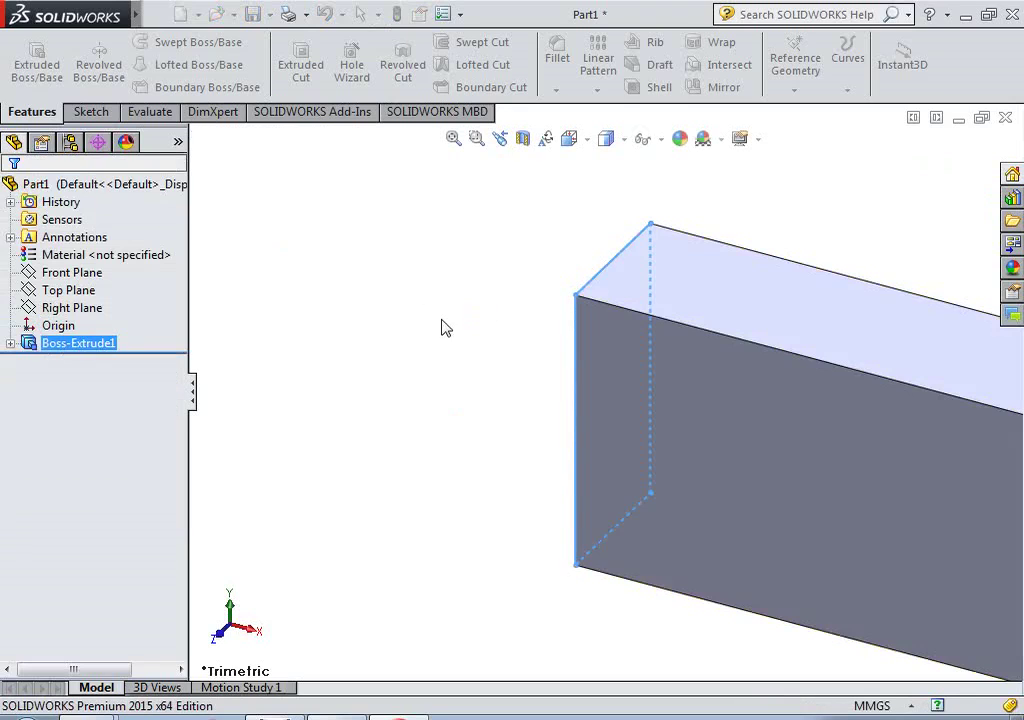
{"action": "left_click", "coordinate": [440, 324]}
{"action": "key", "text": "f"}
{"action": "scroll", "coordinate": [890, 492], "scroll_direction": "down", "scroll_amount": 2}
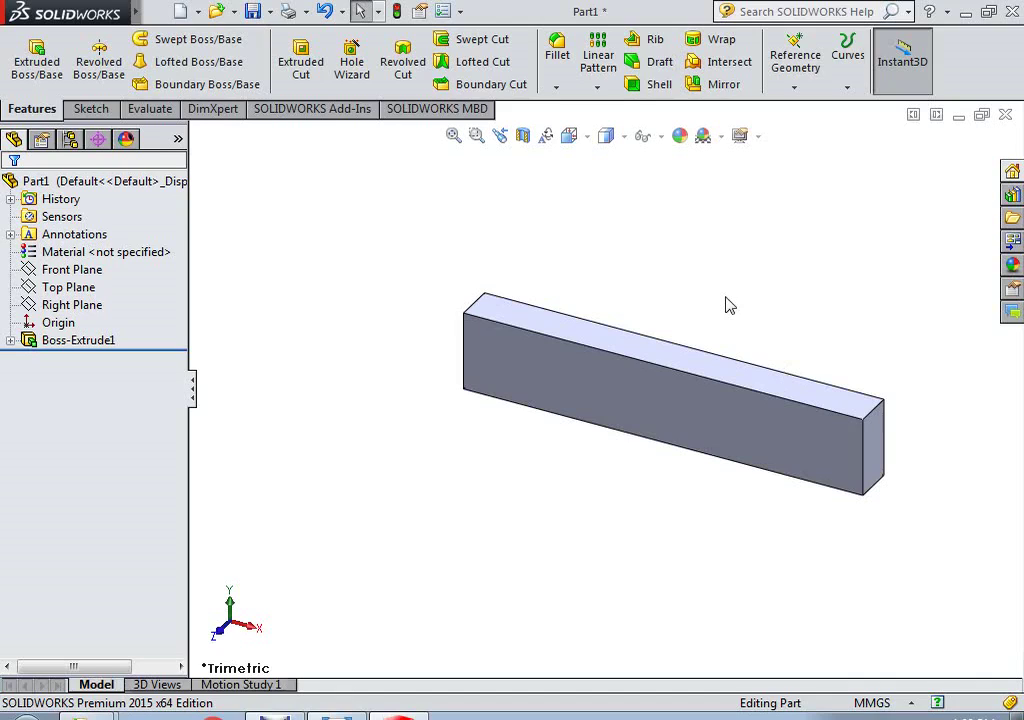
Load the SOLIDWORKS Simulation add-in and create a new Static study named "Bending and elomgation".
{"action": "left_click", "coordinate": [313, 113]}
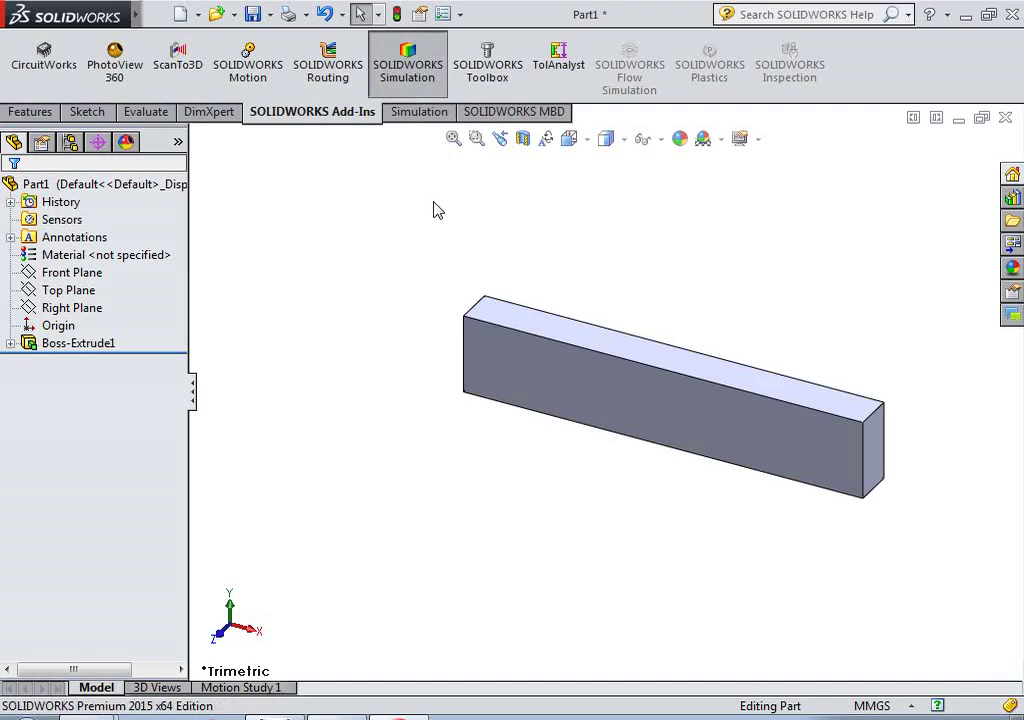
{"action": "left_click", "coordinate": [412, 115]}
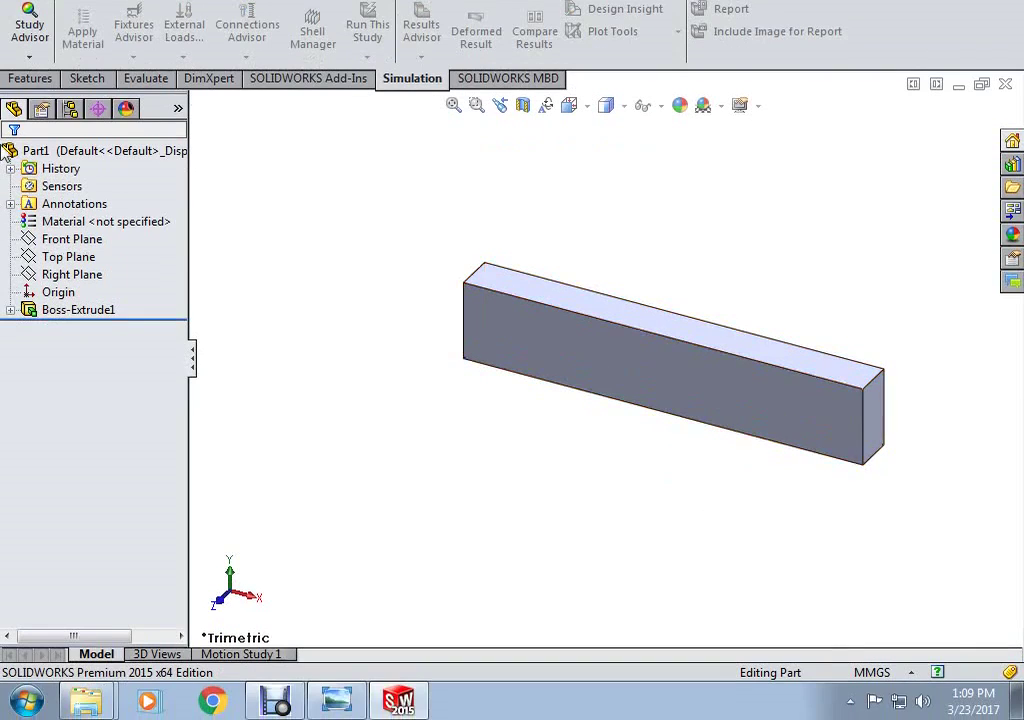
{"action": "left_click", "coordinate": [29, 89]}
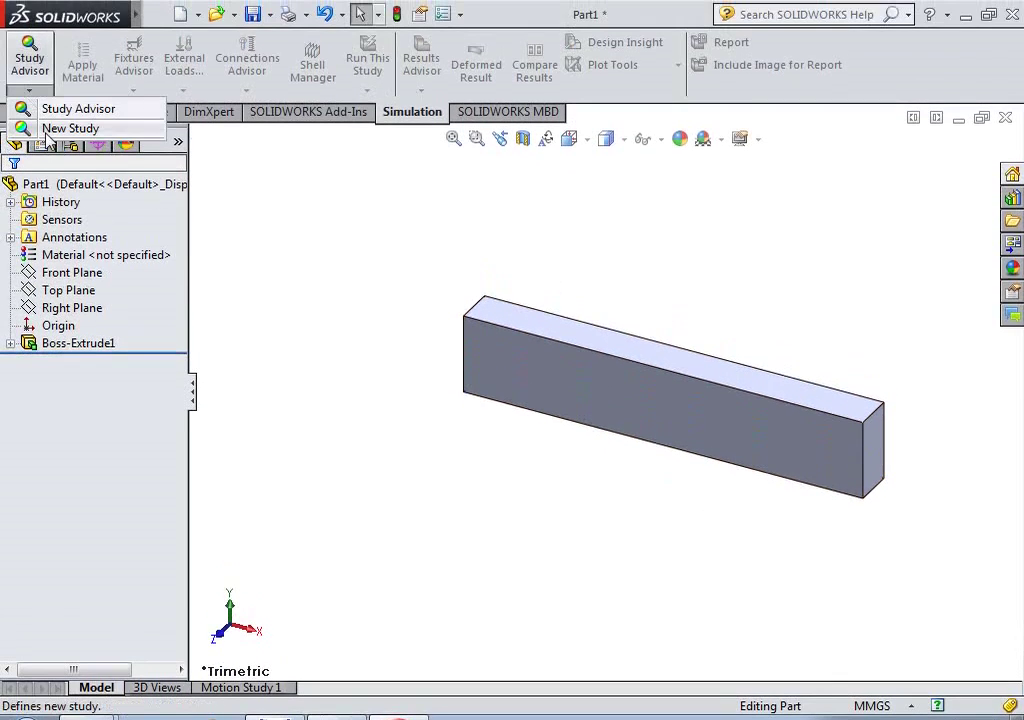
{"action": "left_click", "coordinate": [46, 130]}
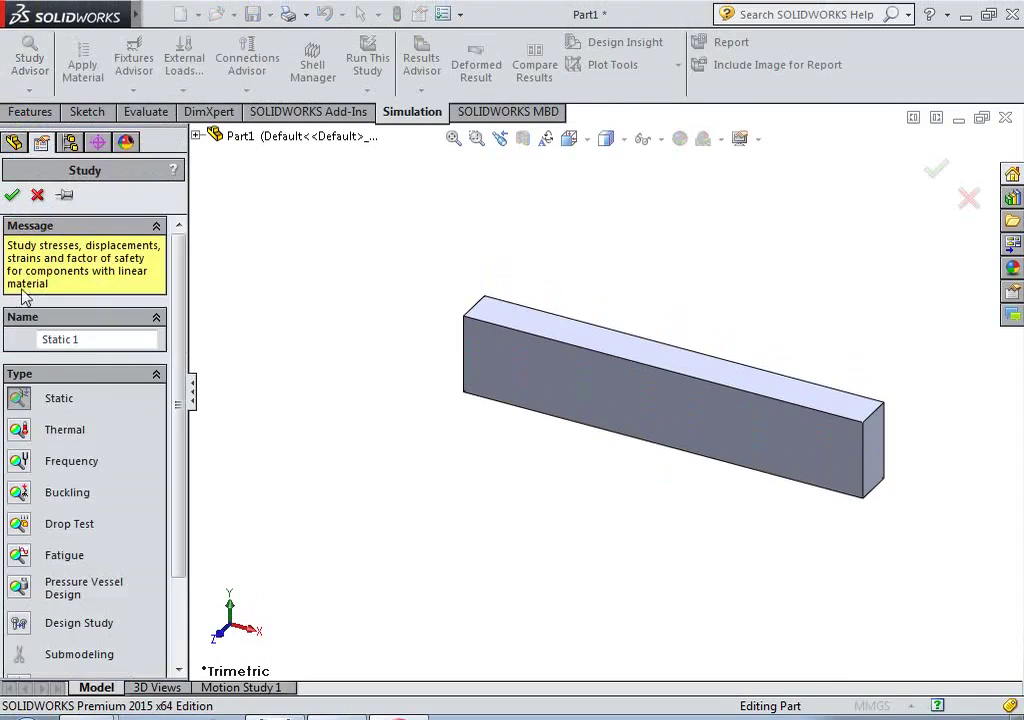
{"action": "left_click_drag", "start_coordinate": [90, 341], "coordinate": [3, 351]}
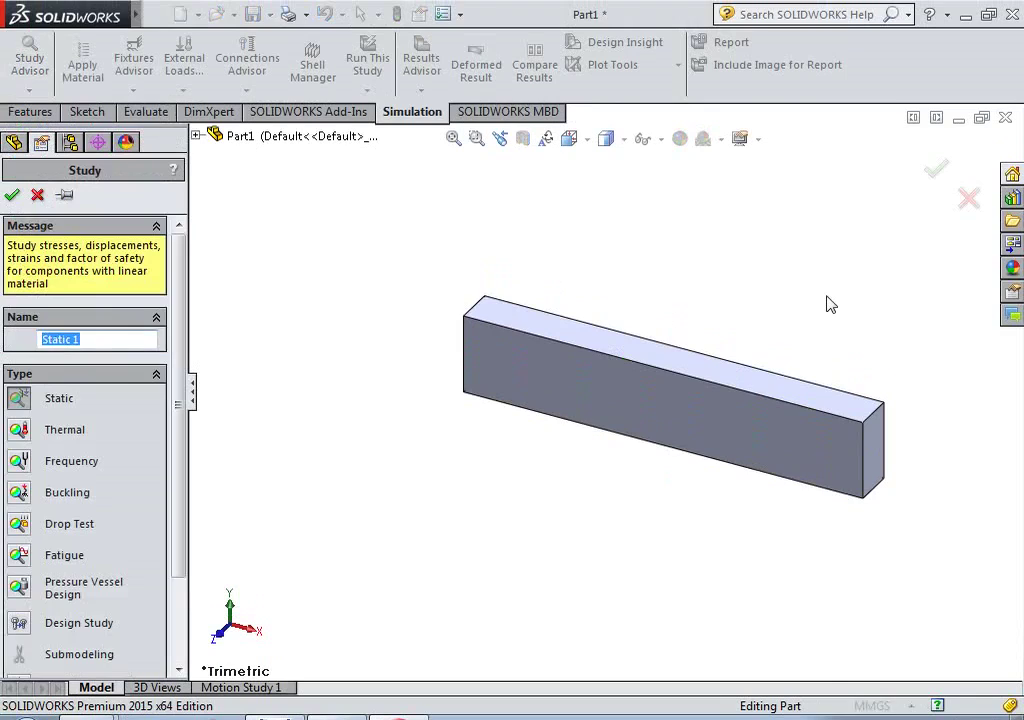
{"action": "type", "text": "Bending and e"}
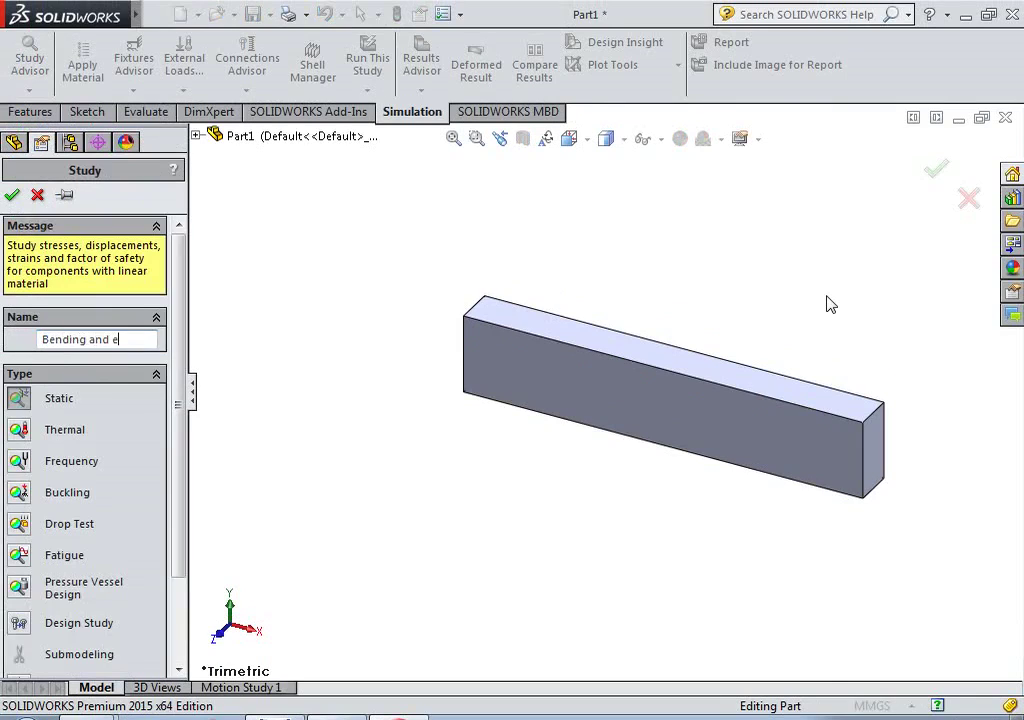
{"action": "type", "text": "lomgation"}
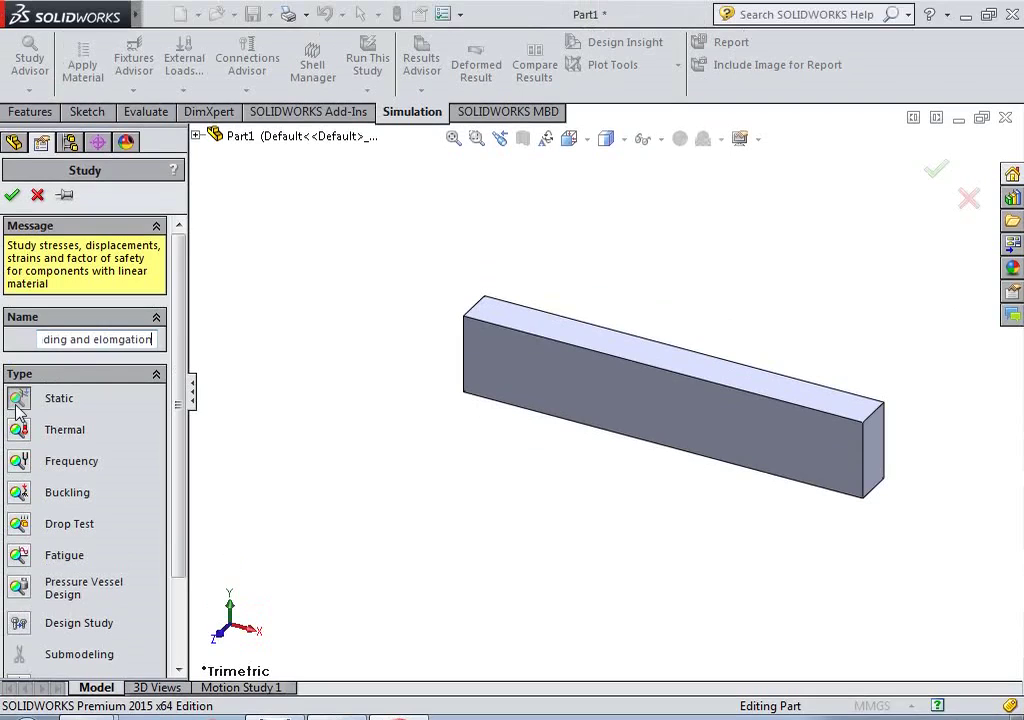
{"action": "left_click", "coordinate": [18, 400]}
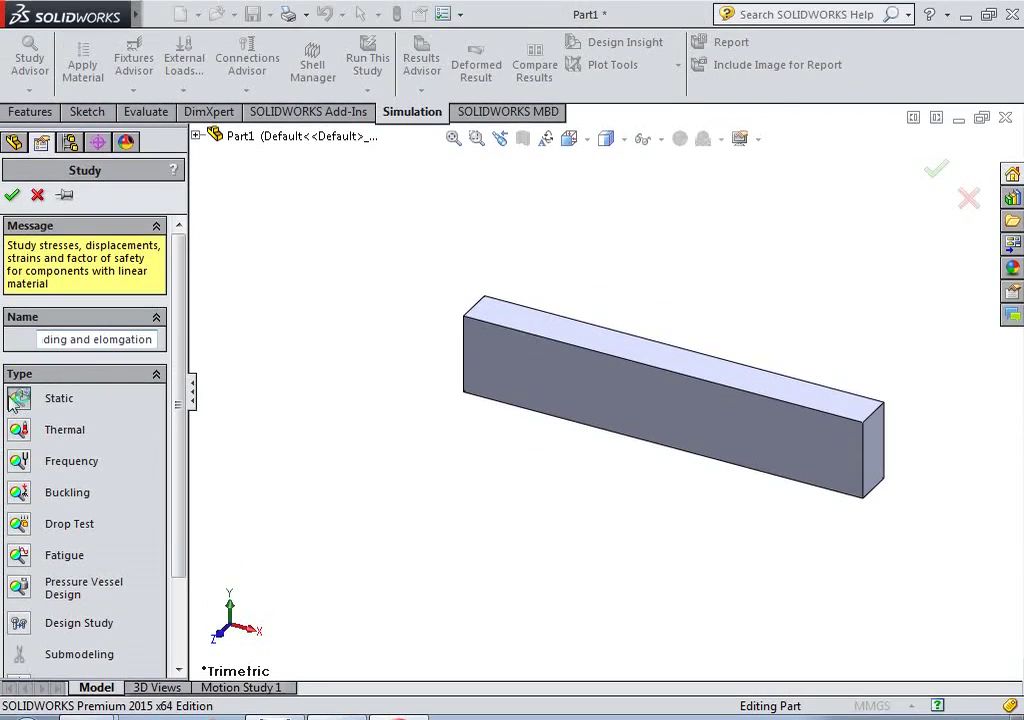
{"action": "left_click", "coordinate": [14, 195]}
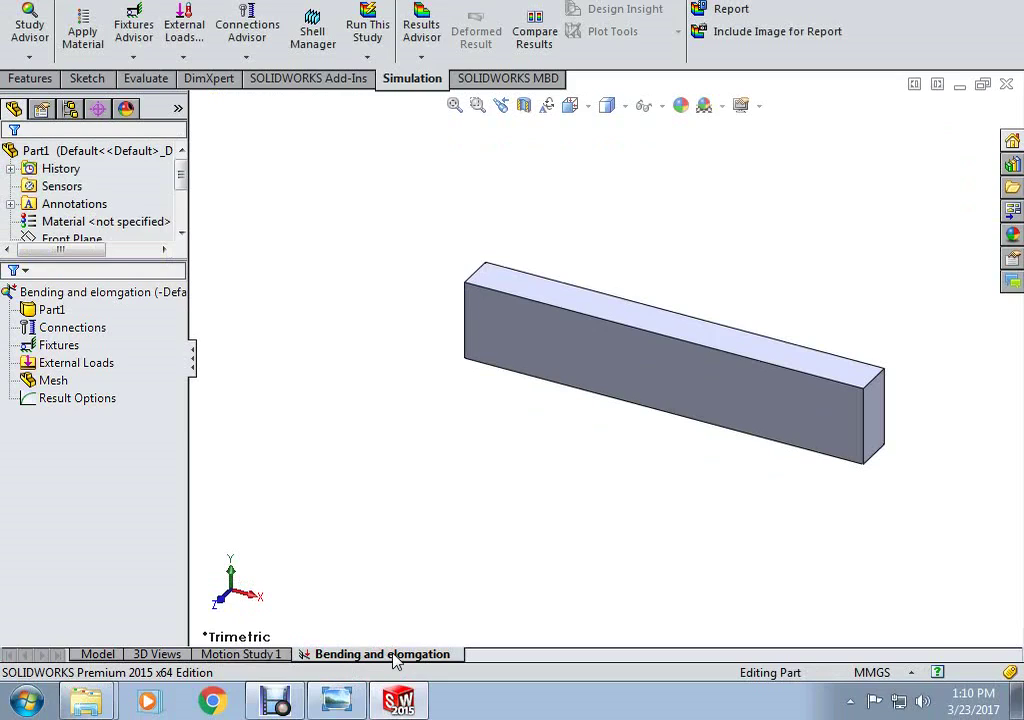
Assign the Alloy Steel material to the beam part in the study.
{"action": "left_click", "coordinate": [45, 310]}
{"action": "right_click", "coordinate": [44, 313]}
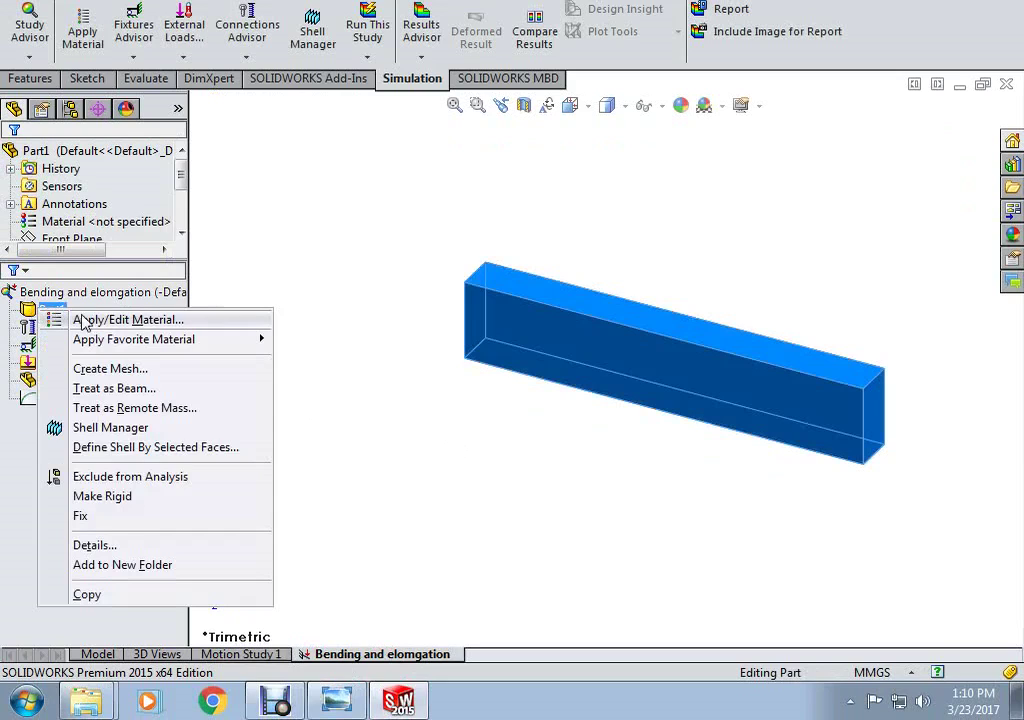
{"action": "left_click", "coordinate": [139, 319]}
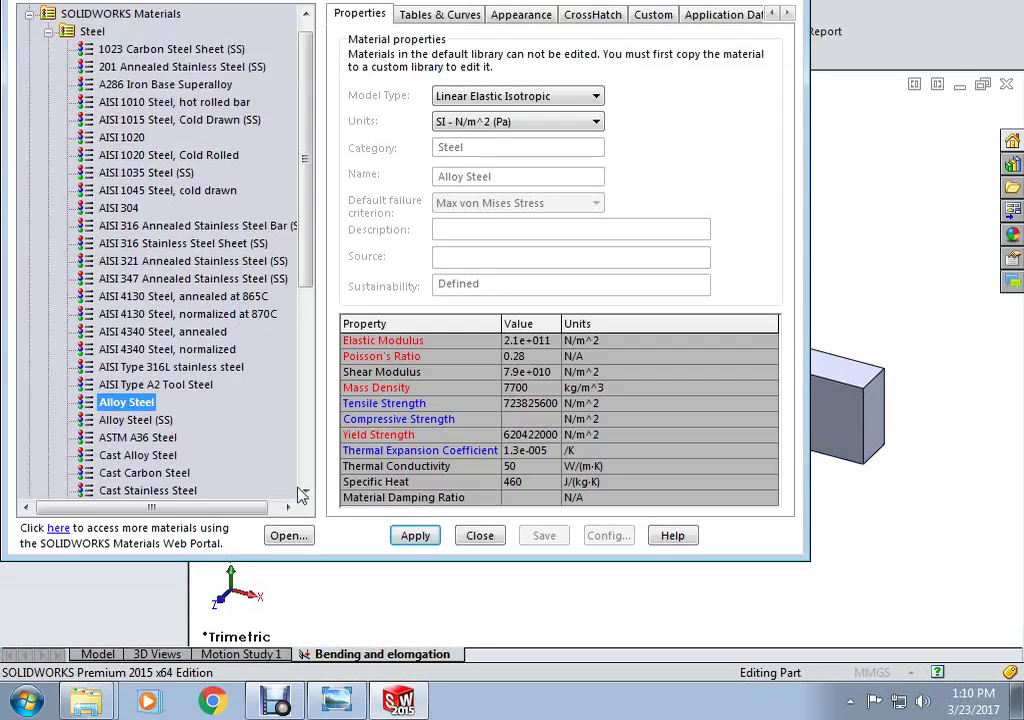
{"action": "left_click", "coordinate": [415, 535]}
{"action": "left_click", "coordinate": [480, 535]}
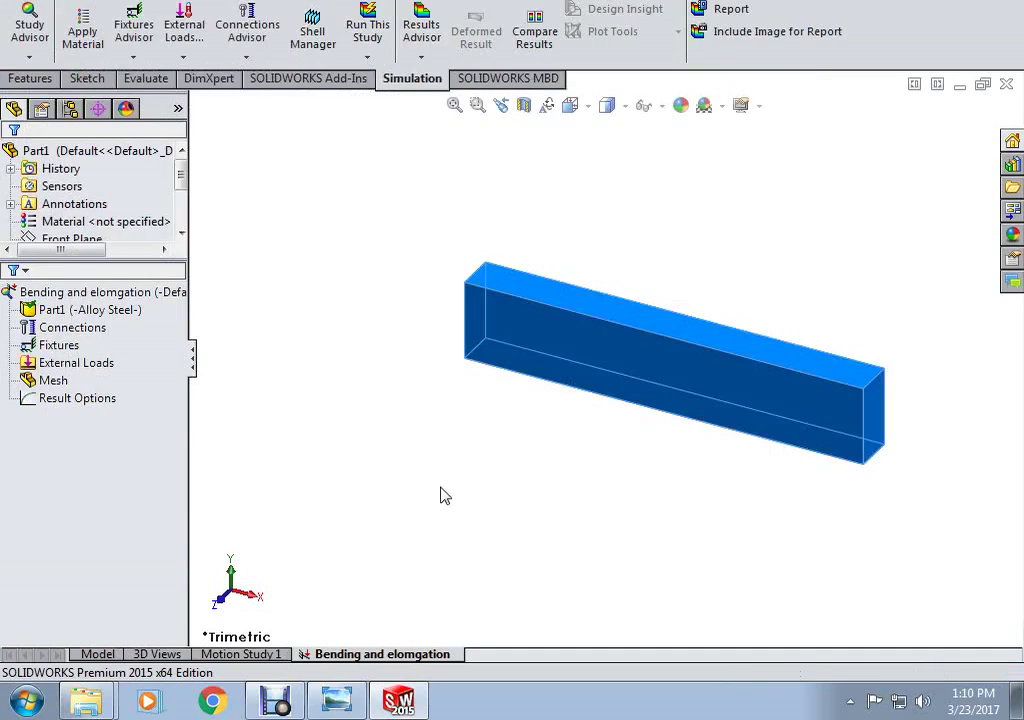
Apply a Fixed Geometry fixture to the beam's left end face.
{"action": "right_click", "coordinate": [62, 346]}
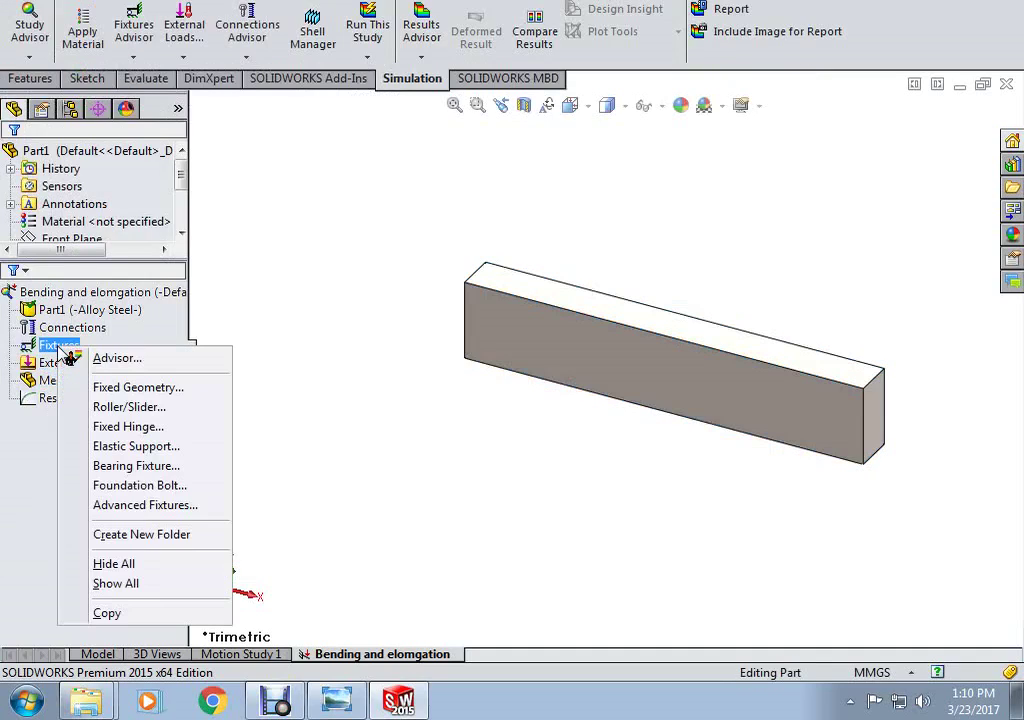
{"action": "left_click", "coordinate": [120, 390]}
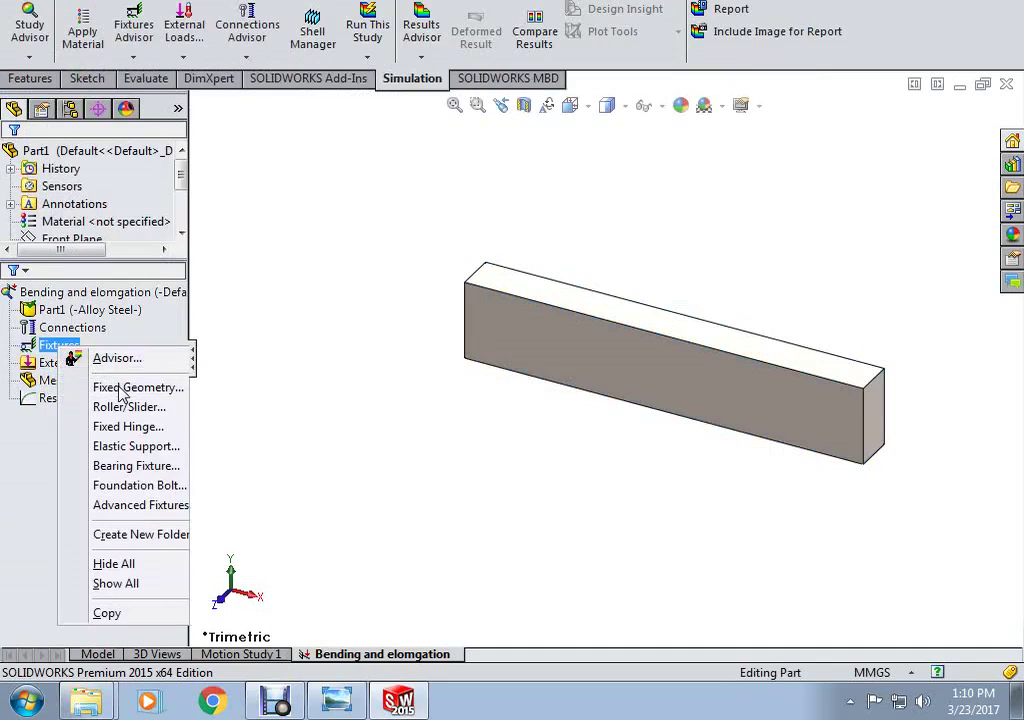
{"action": "middle_click_drag", "start_coordinate": [606, 370], "coordinate": [482, 361]}
{"action": "left_click", "coordinate": [482, 352]}
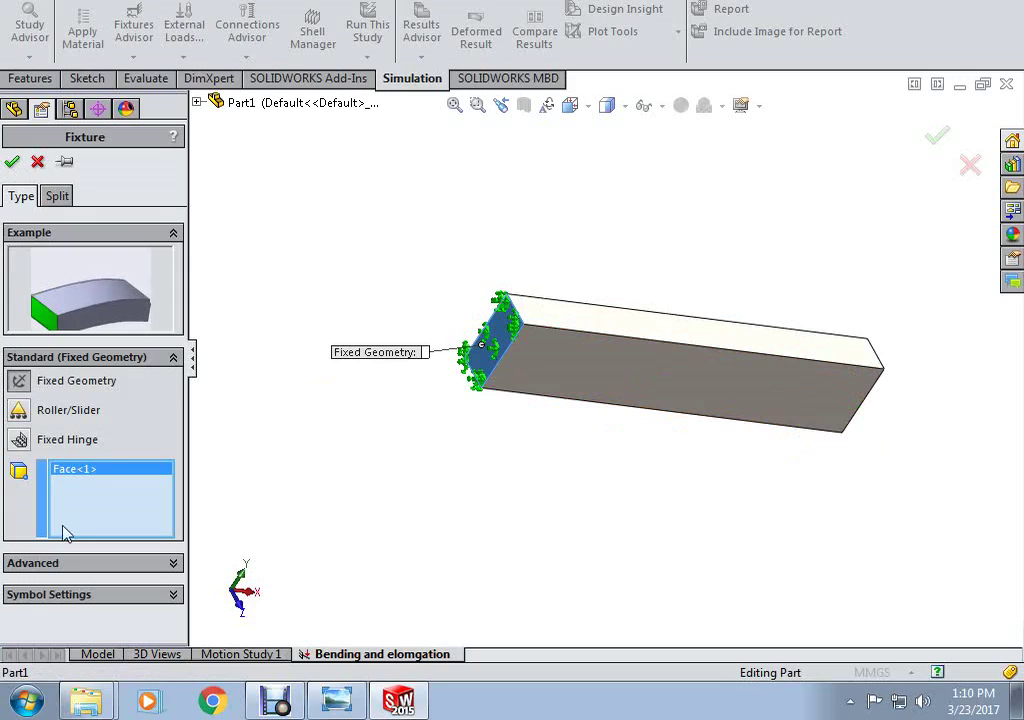
{"action": "left_click", "coordinate": [12, 161]}
Apply a 10000 N normal force to the beam's free end face, with the direction reversed so it pulls outward.
{"action": "middle_click_drag", "start_coordinate": [517, 451], "coordinate": [10, 418]}
{"action": "right_click", "coordinate": [72, 386]}
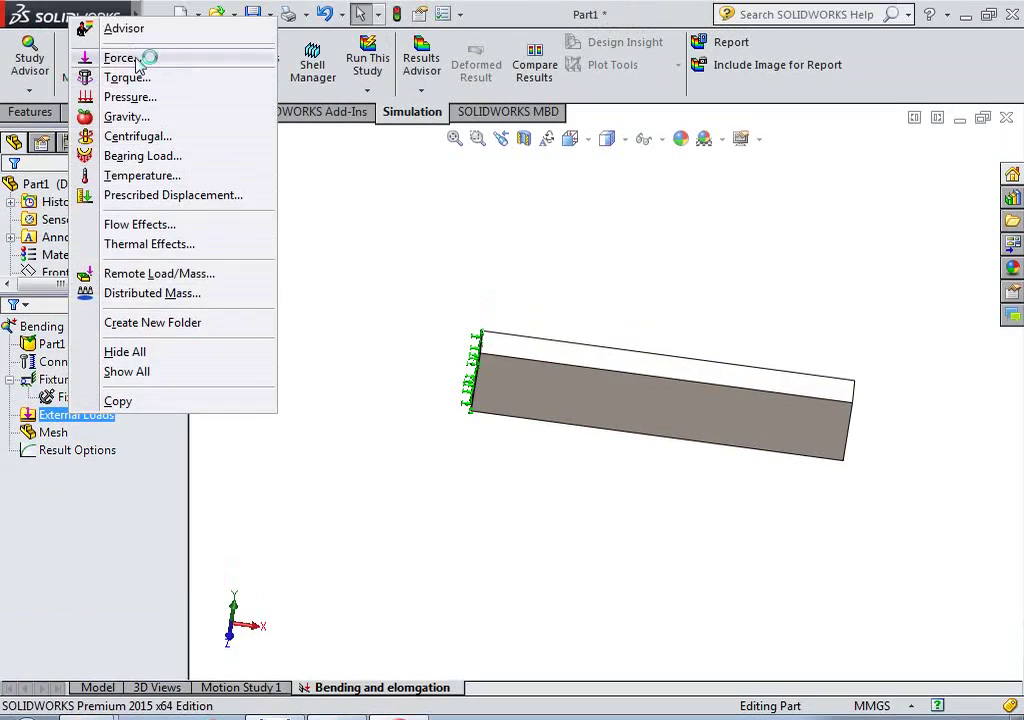
{"action": "left_click", "coordinate": [137, 57]}
{"action": "mouse_move", "coordinate": [828, 494]}
{"action": "middle_mouse_down"}
{"action": "mouse_move", "coordinate": [719, 493]}
{"action": "mouse_move", "coordinate": [818, 473]}
{"action": "middle_mouse_up"}
{"action": "left_click", "coordinate": [816, 466]}
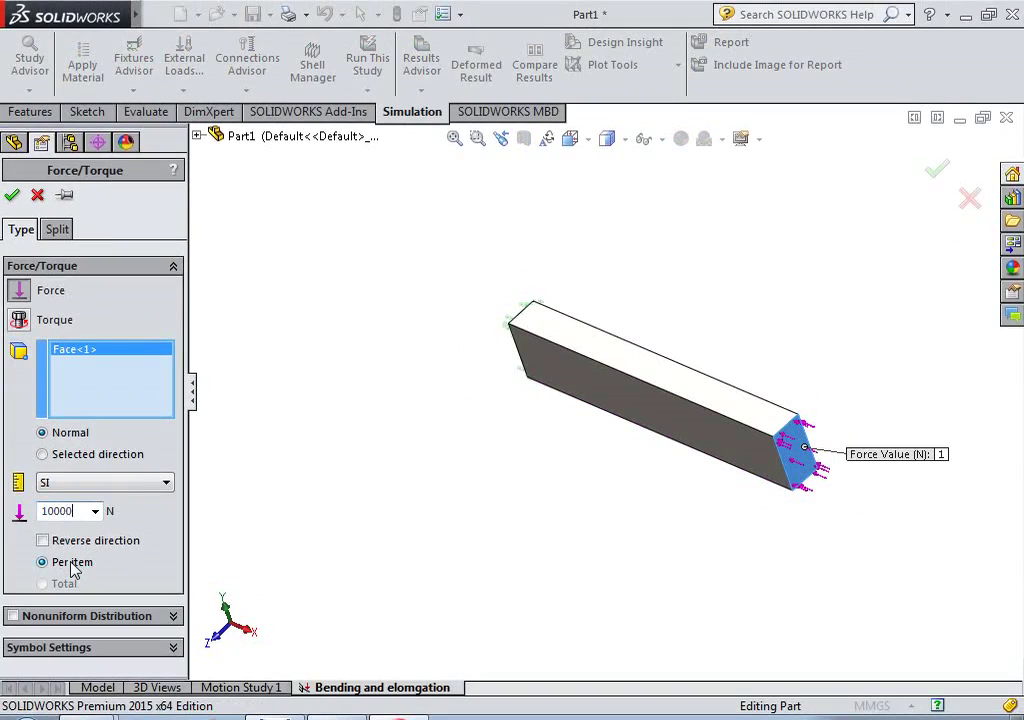
{"action": "left_click", "coordinate": [56, 546]}
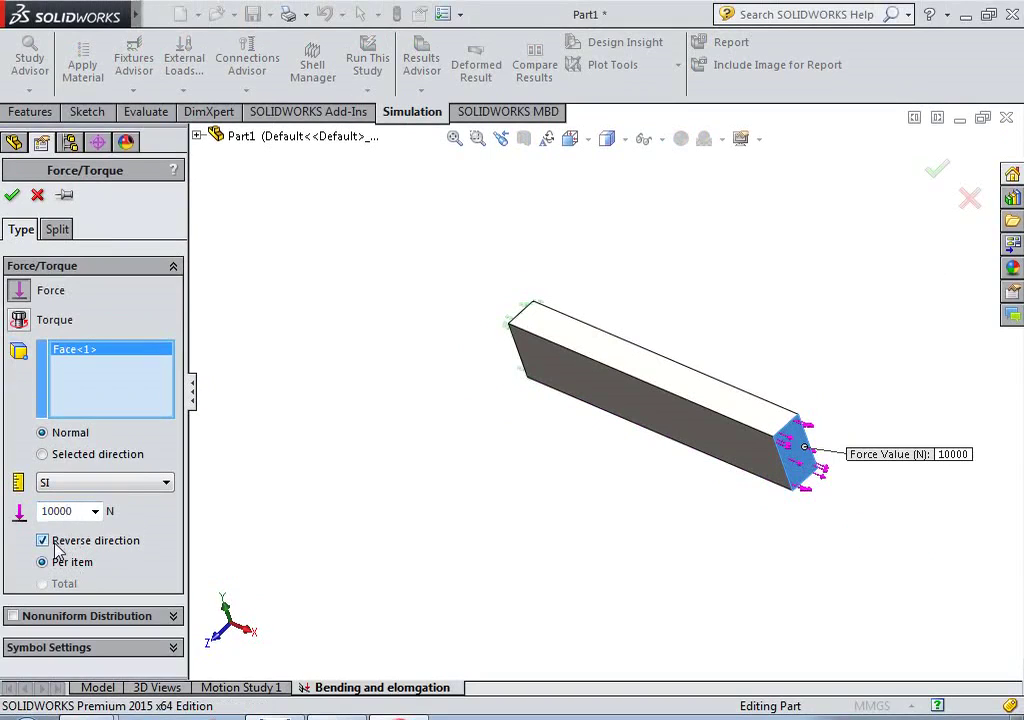
{"action": "left_click", "coordinate": [12, 195]}
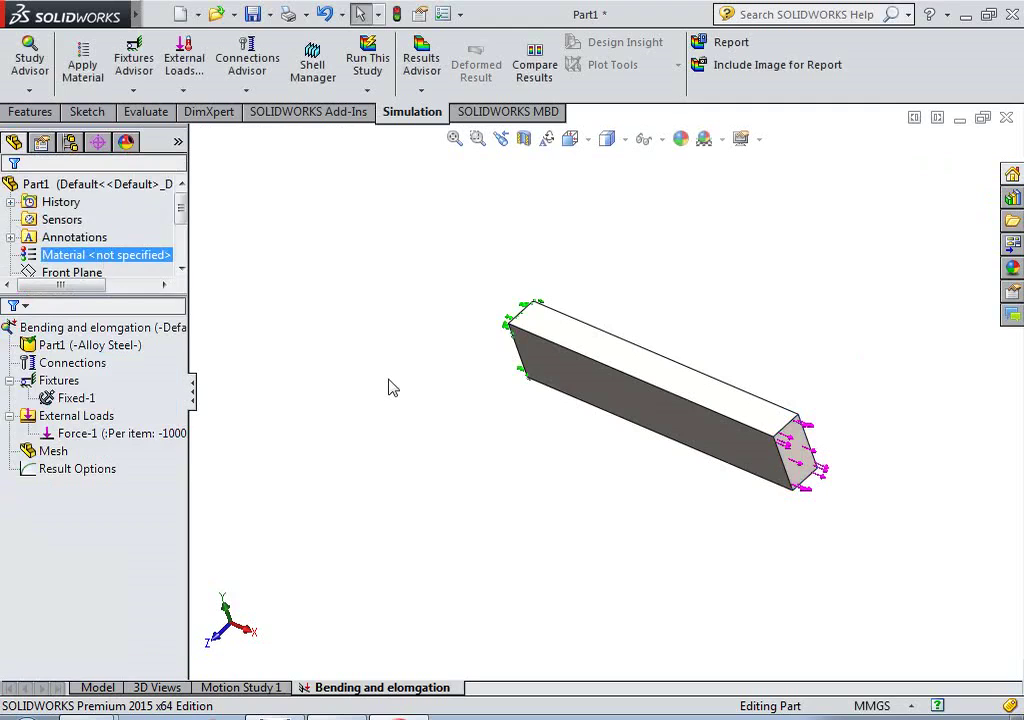
Apply a pressure of 1 N/mm^2 (MPa) normal to the beam's long upper face.
{"action": "middle_click_drag", "start_coordinate": [496, 505], "coordinate": [540, 450]}
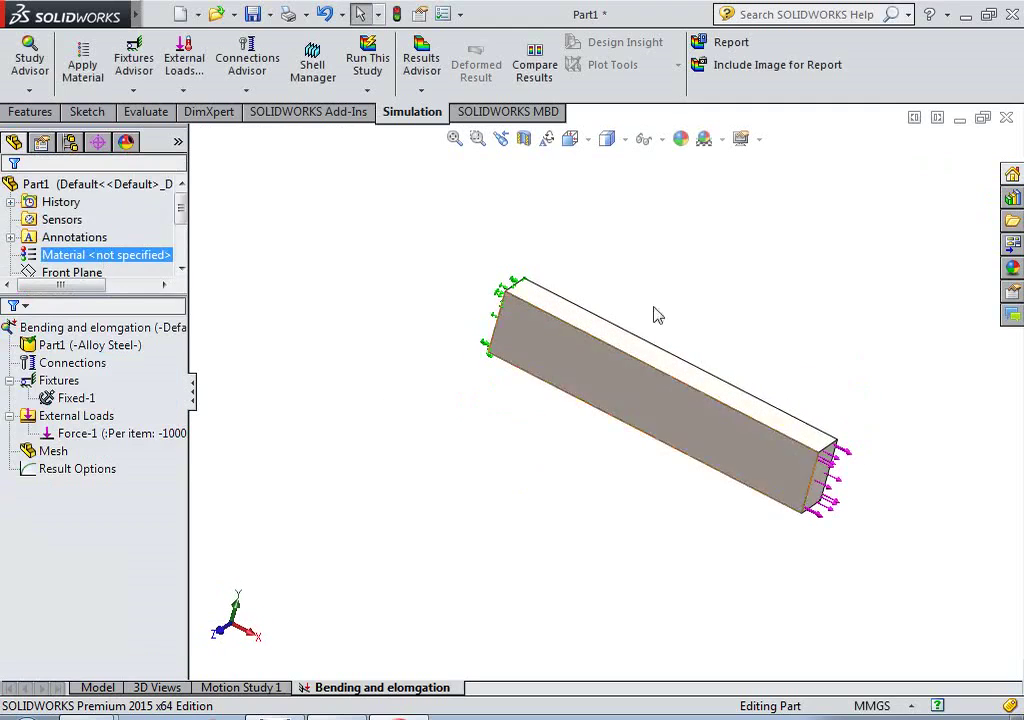
{"action": "left_click", "coordinate": [80, 436]}
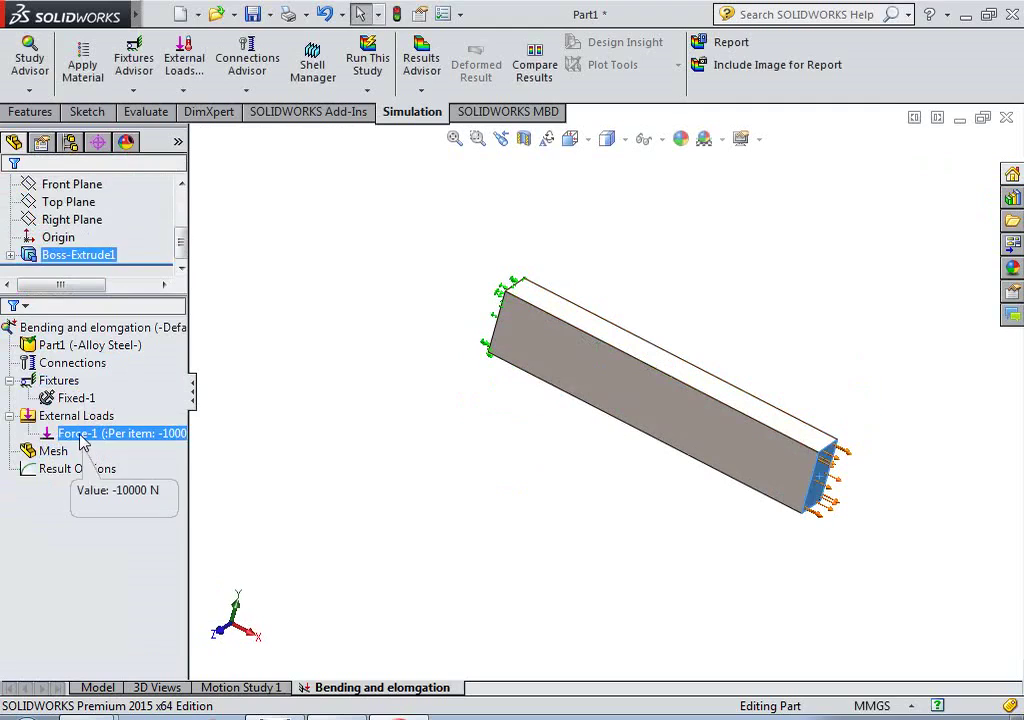
{"action": "right_click", "coordinate": [85, 436]}
{"action": "left_click", "coordinate": [54, 420]}
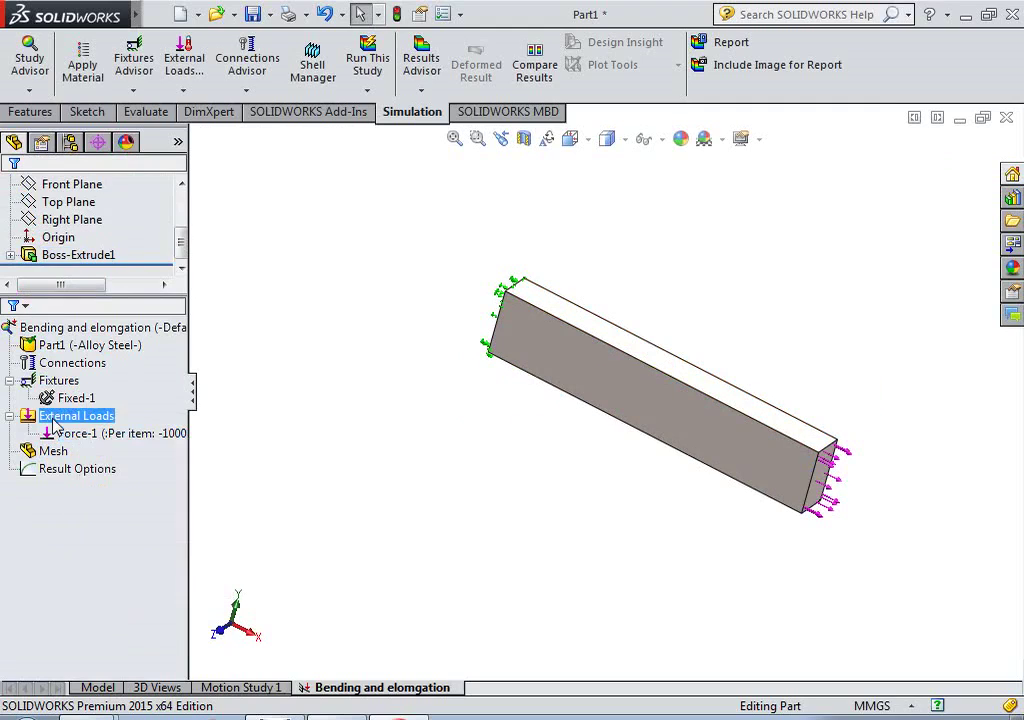
{"action": "right_click", "coordinate": [54, 424]}
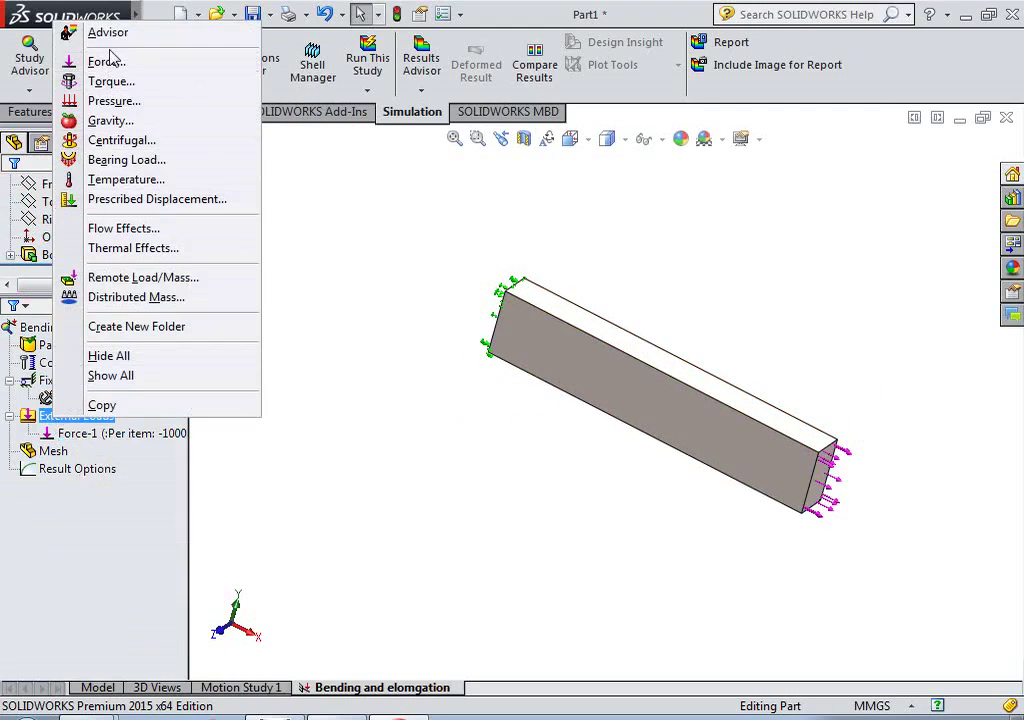
{"action": "left_click", "coordinate": [113, 101]}
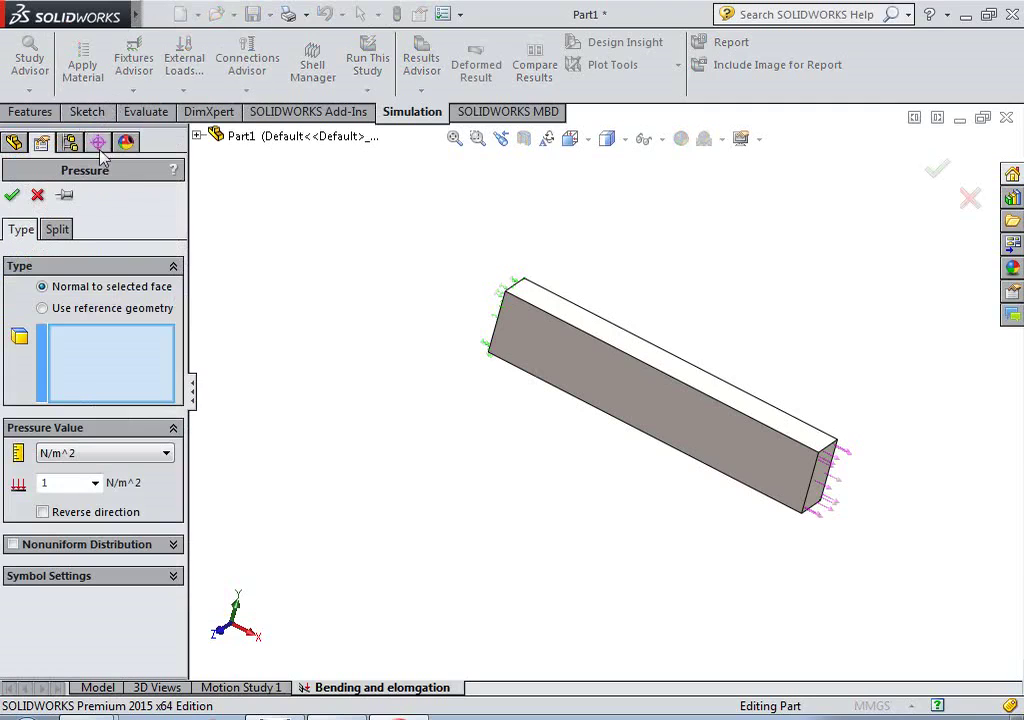
{"action": "left_click", "coordinate": [608, 332]}
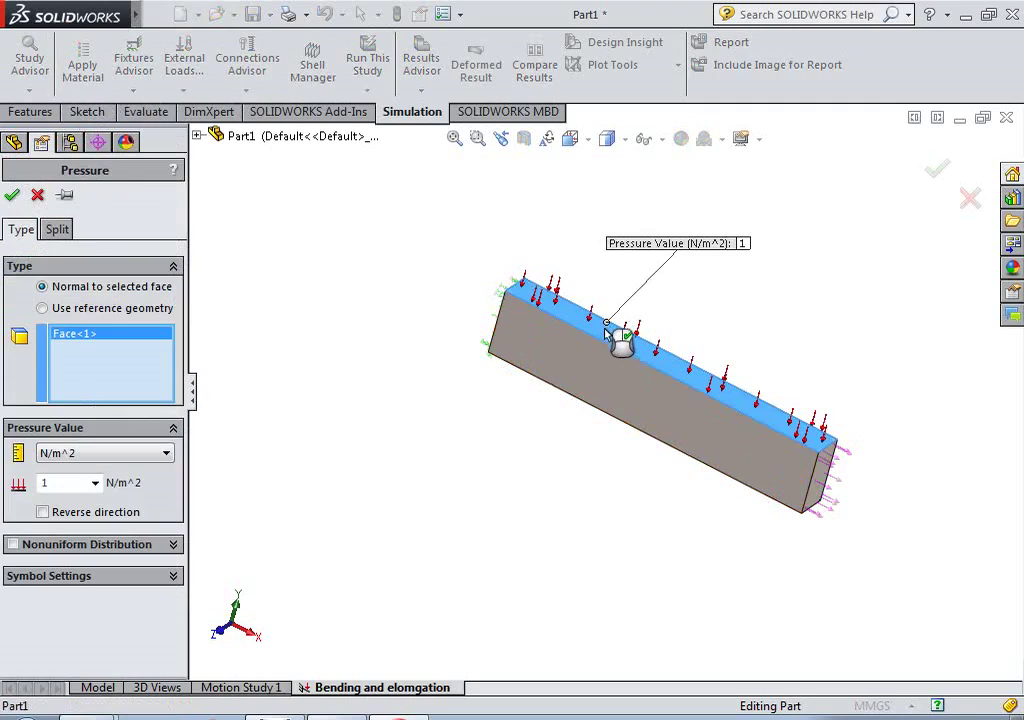
{"action": "left_click", "coordinate": [100, 457]}
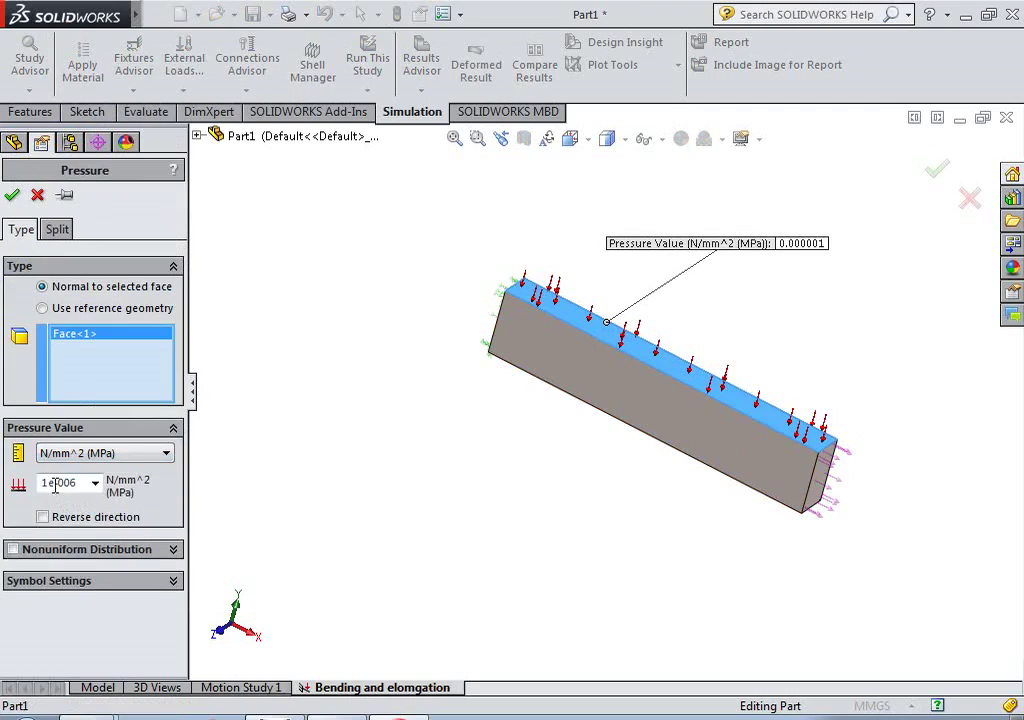
{"action": "double_click", "coordinate": [72, 481]}
{"action": "type", "text": "1"}
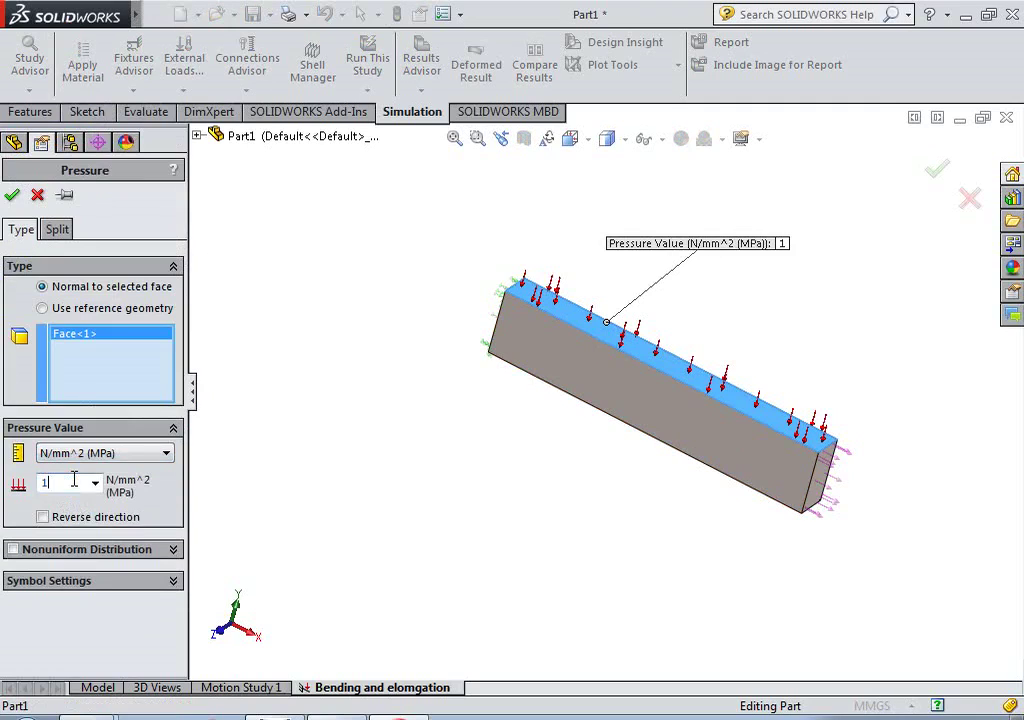
{"action": "left_click", "coordinate": [11, 196]}
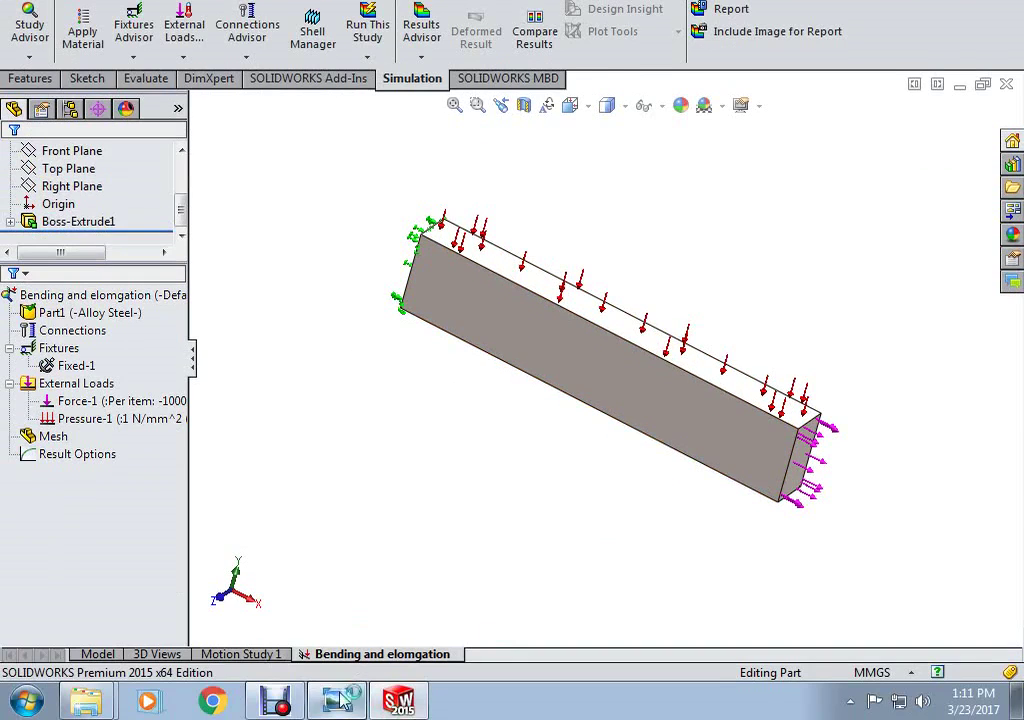
Check the supports and loads against the reference beam picture and run the static study.
{"action": "left_click", "coordinate": [334, 700]}
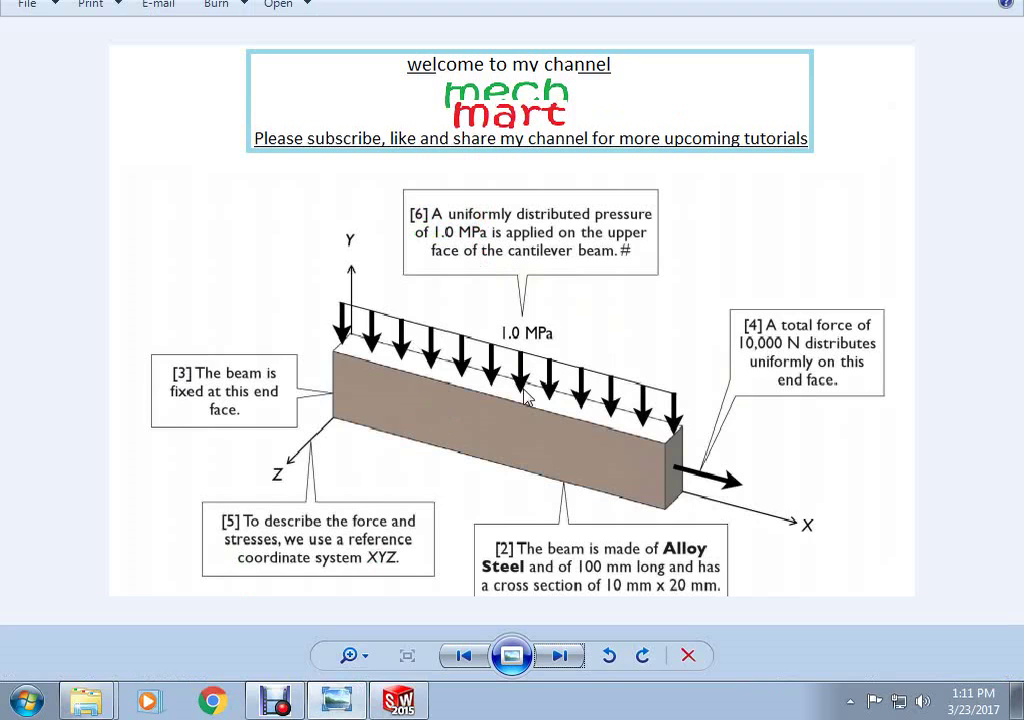
{"action": "left_click", "coordinate": [398, 700]}
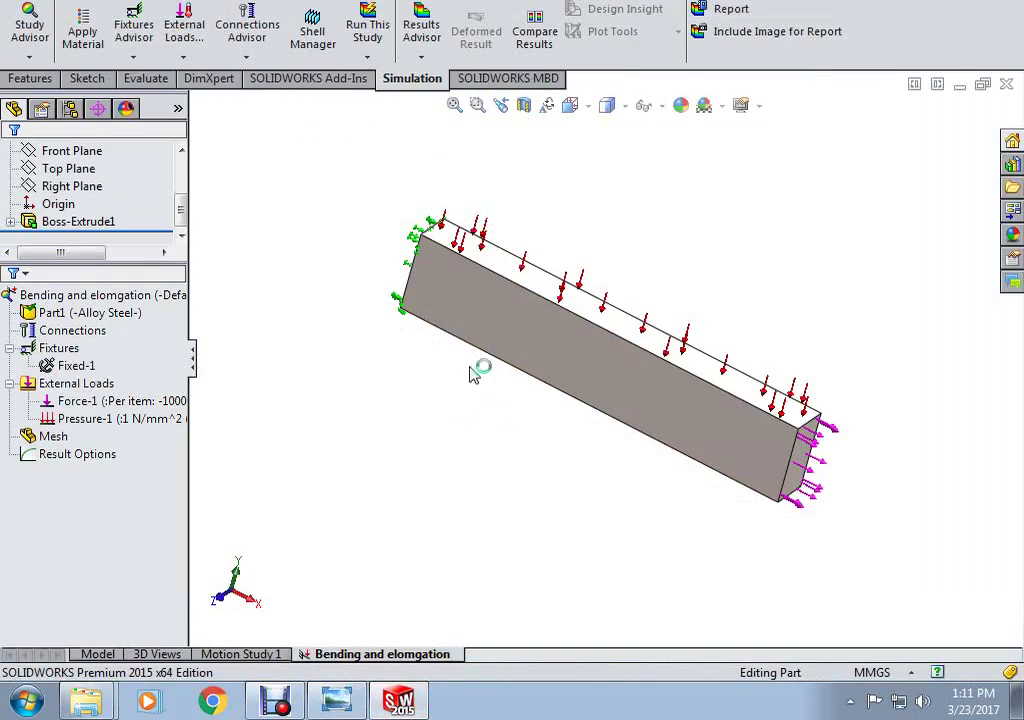
{"action": "left_click", "coordinate": [367, 30]}
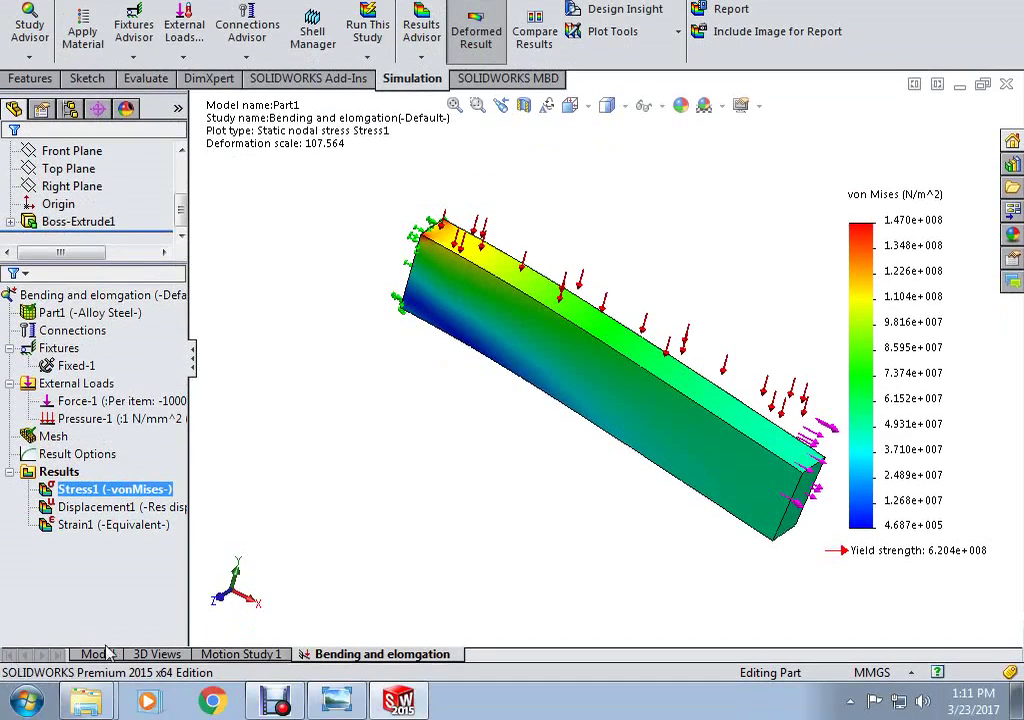
Redefine the stress plot to show SX: X Normal Stress in N/mm^2 (MPa).
{"action": "right_click", "coordinate": [142, 489]}
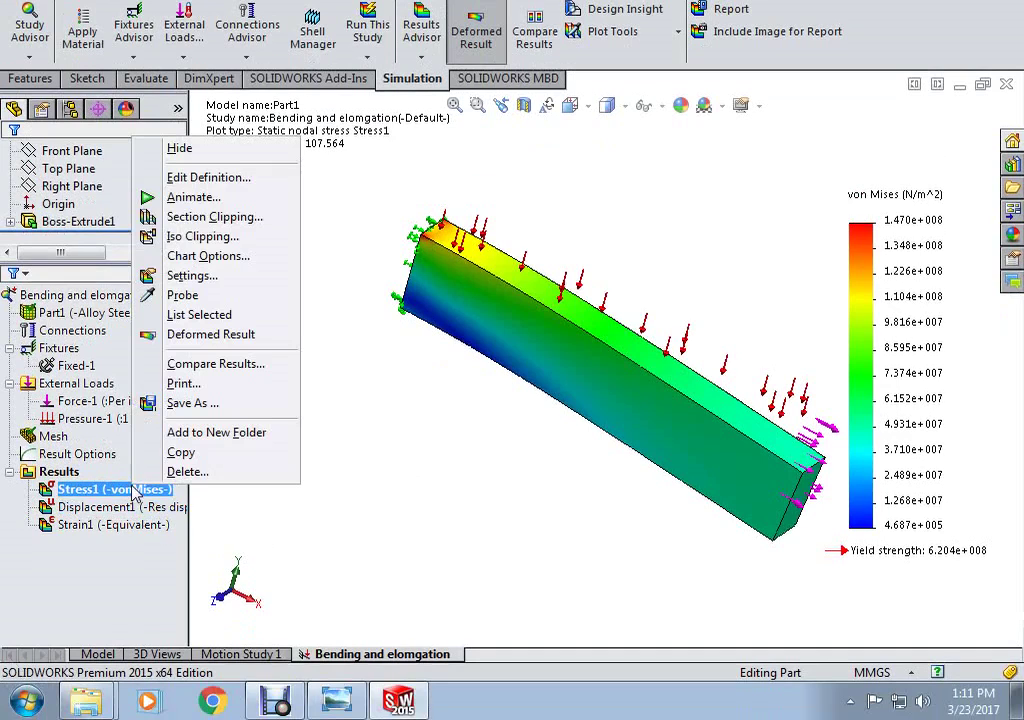
{"action": "left_click", "coordinate": [208, 177]}
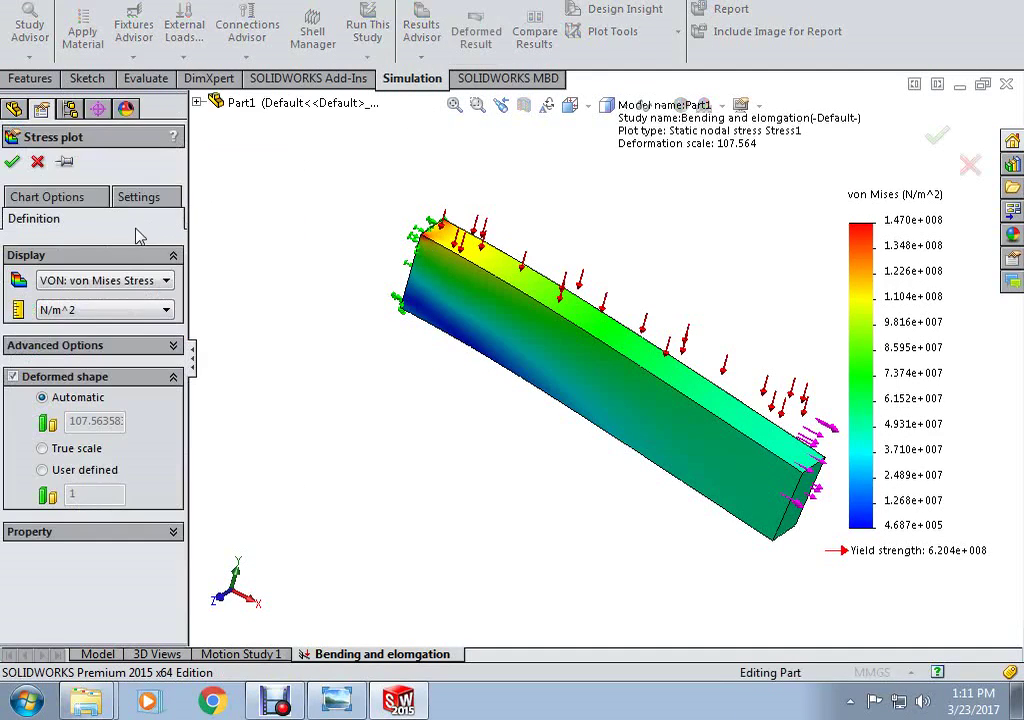
{"action": "left_click", "coordinate": [128, 284]}
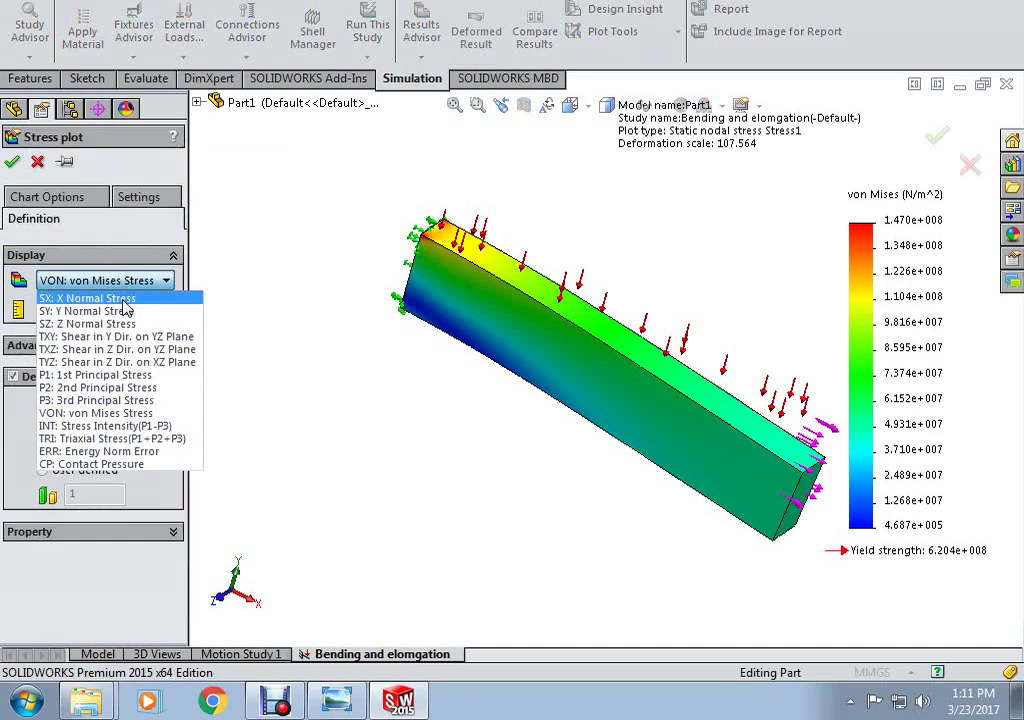
{"action": "left_click", "coordinate": [124, 298]}
{"action": "left_click", "coordinate": [75, 312]}
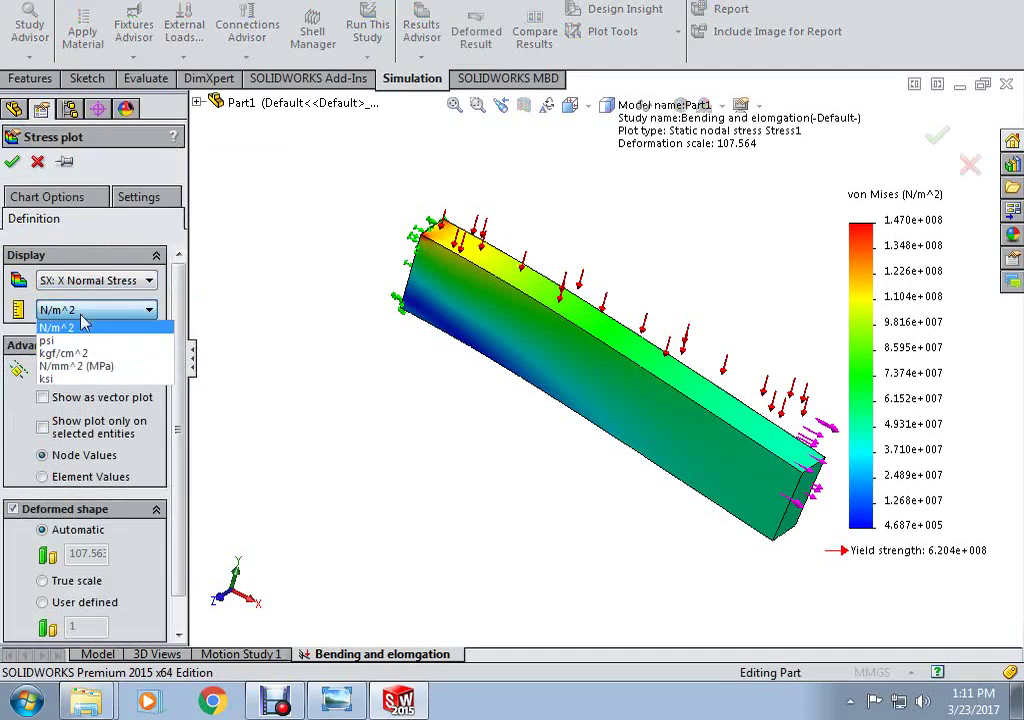
{"action": "left_click", "coordinate": [95, 367]}
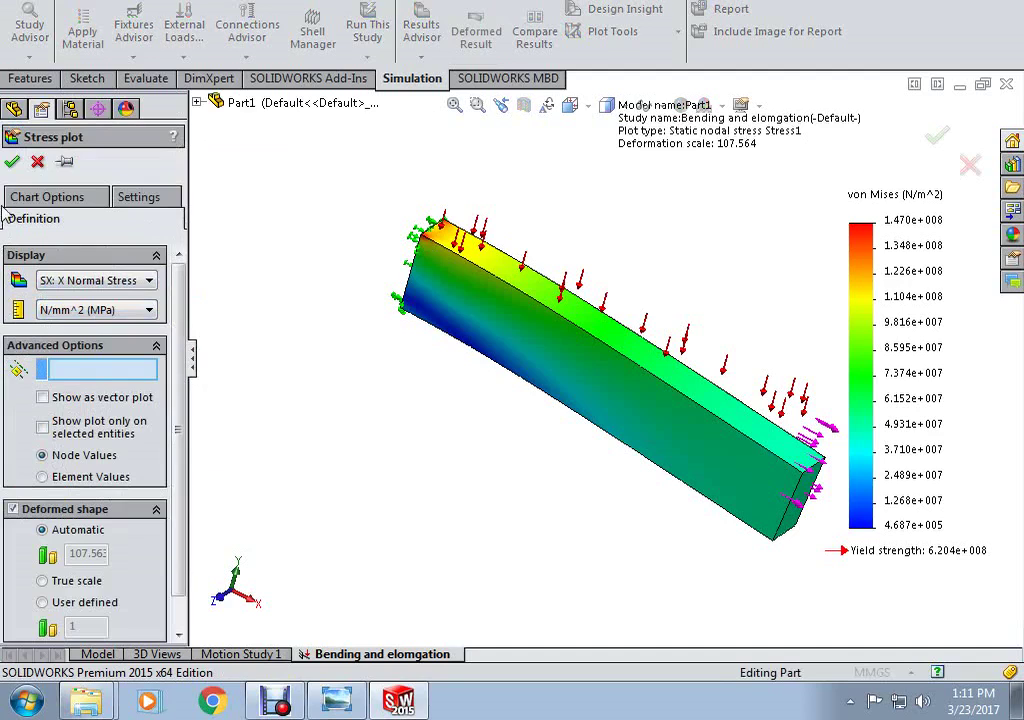
{"action": "left_click", "coordinate": [12, 161]}
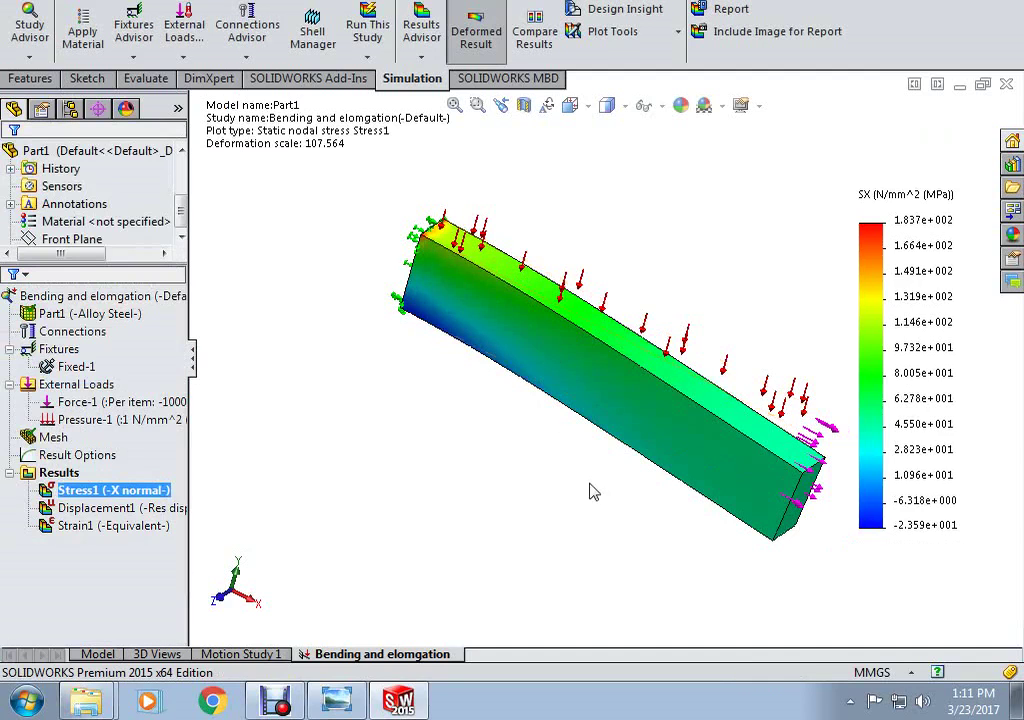
Probe the X normal stress at six locations spread along the beam's long side face.
{"action": "scroll", "coordinate": [600, 425], "scroll_direction": "up", "scroll_amount": 2}
{"action": "scroll", "coordinate": [740, 410], "scroll_direction": "down", "scroll_amount": 3}
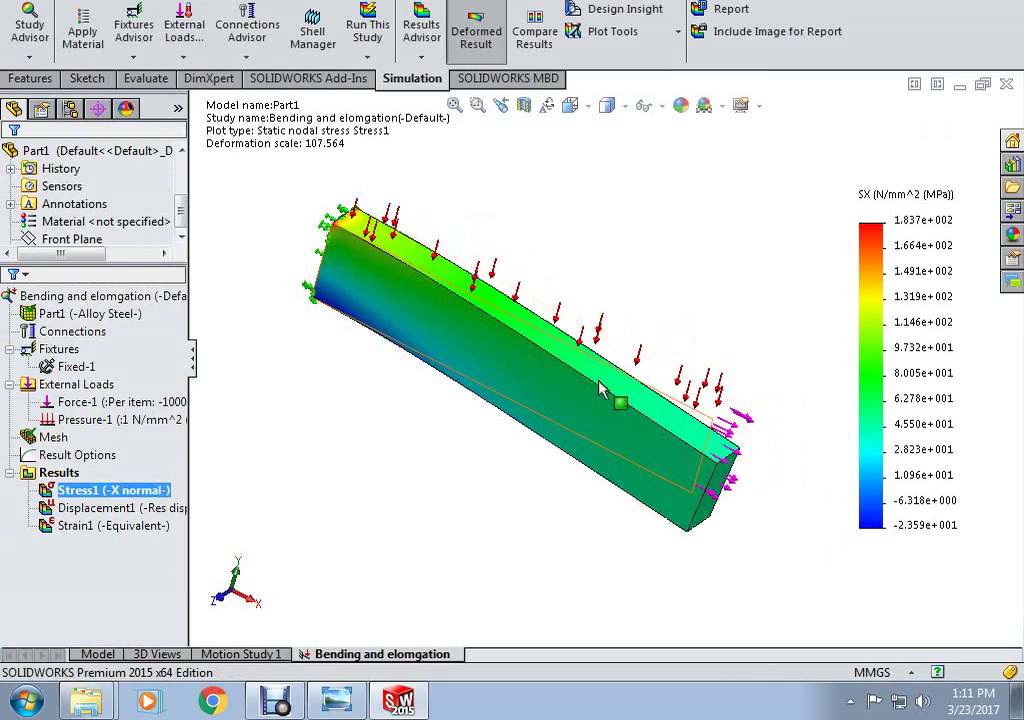
{"action": "right_click", "coordinate": [100, 493]}
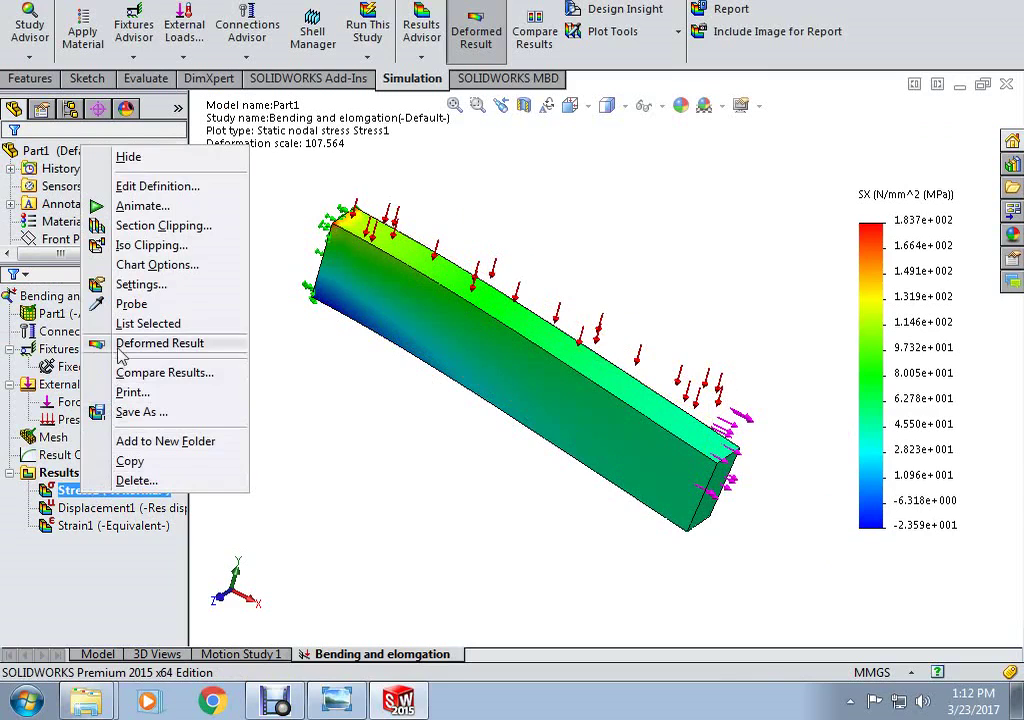
{"action": "left_click", "coordinate": [132, 304]}
{"action": "left_click", "coordinate": [645, 425]}
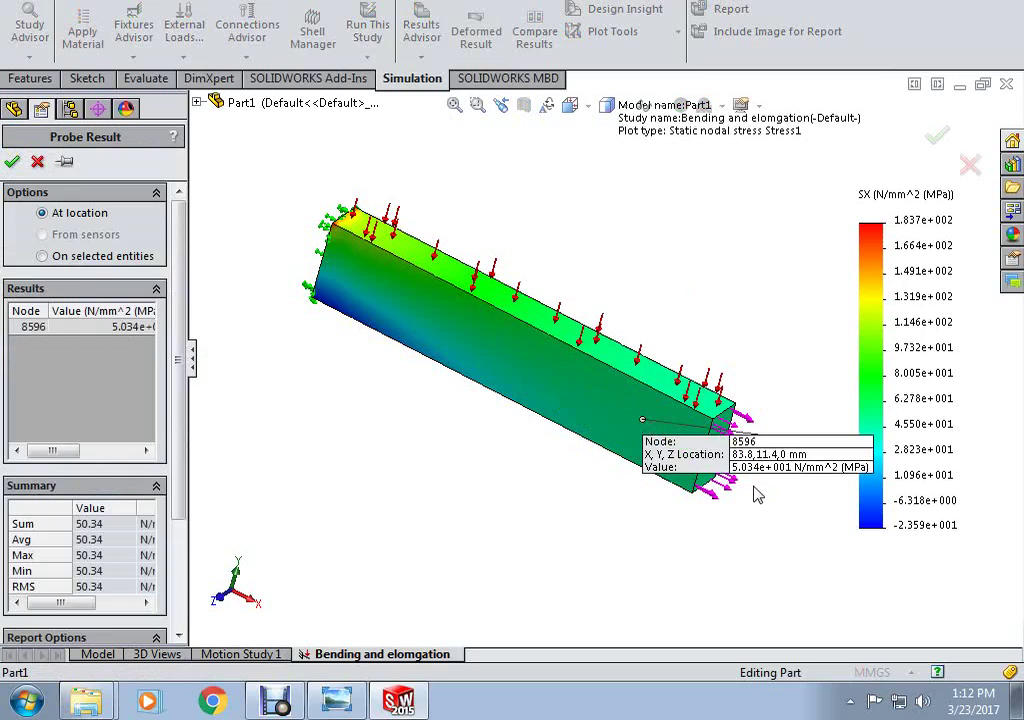
{"action": "left_click", "coordinate": [539, 370]}
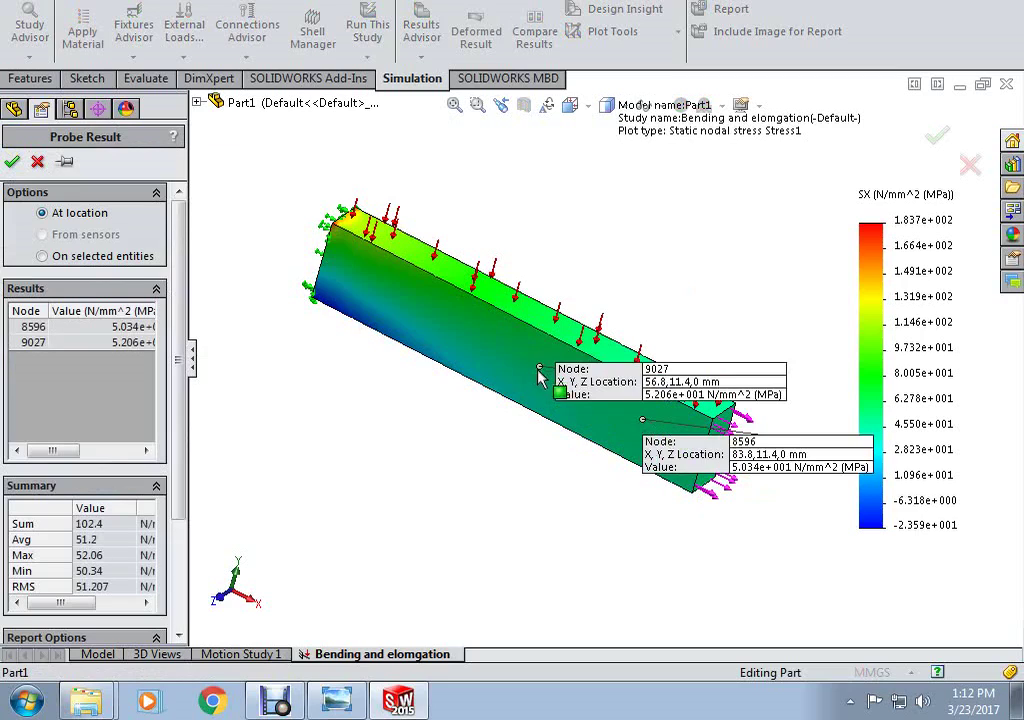
{"action": "left_click", "coordinate": [457, 306]}
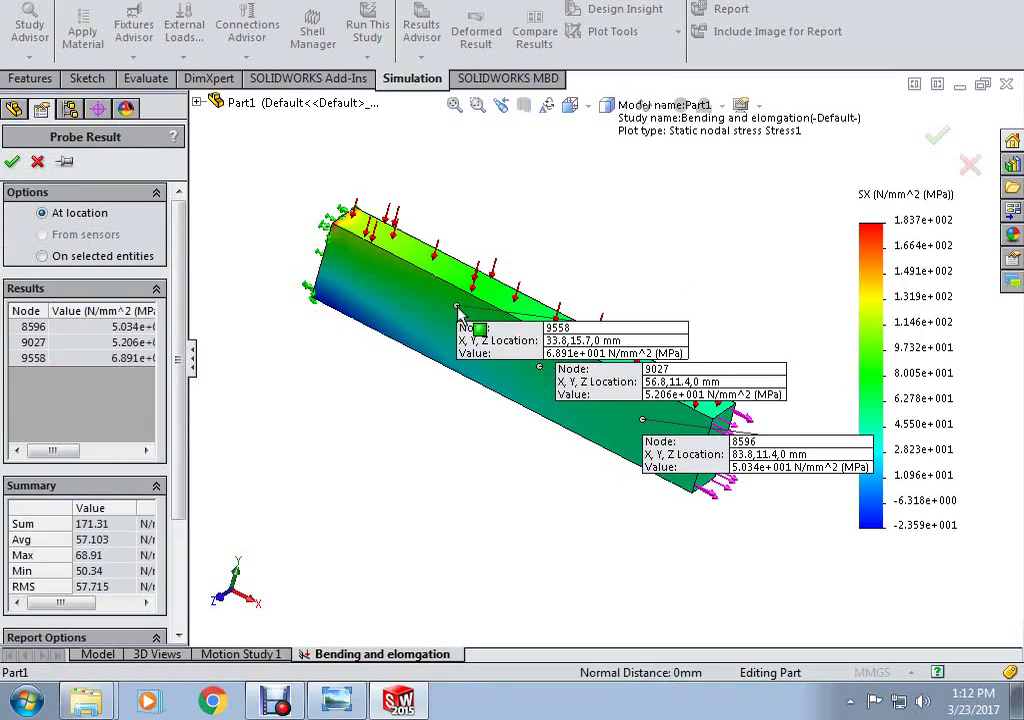
{"action": "left_click", "coordinate": [382, 268]}
{"action": "left_click", "coordinate": [374, 304]}
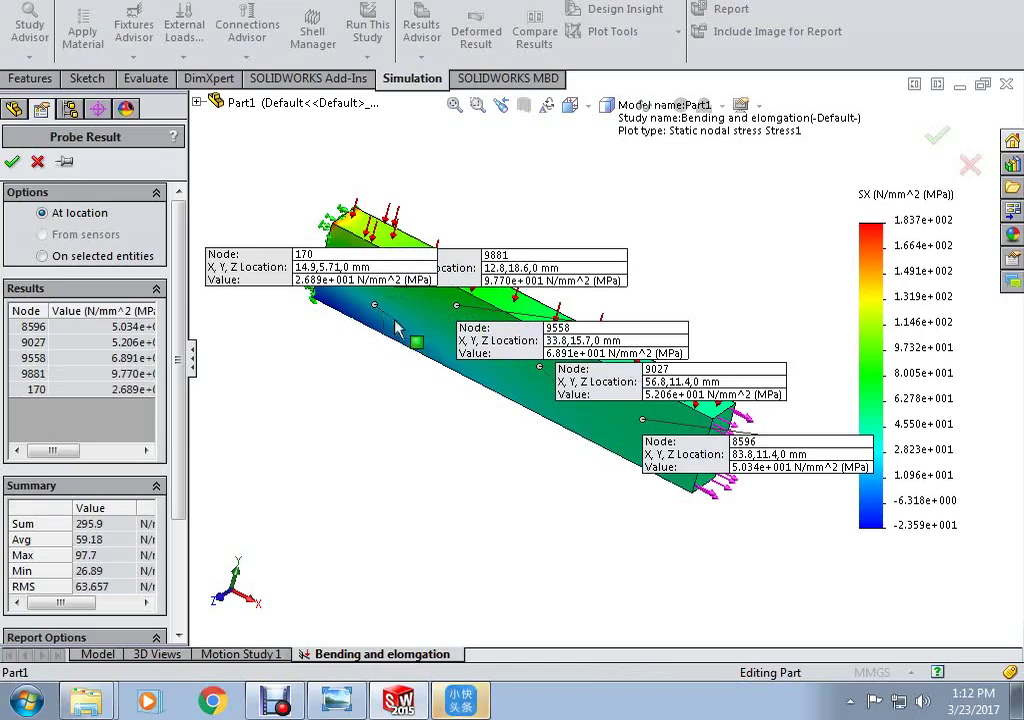
{"action": "left_click", "coordinate": [511, 383]}
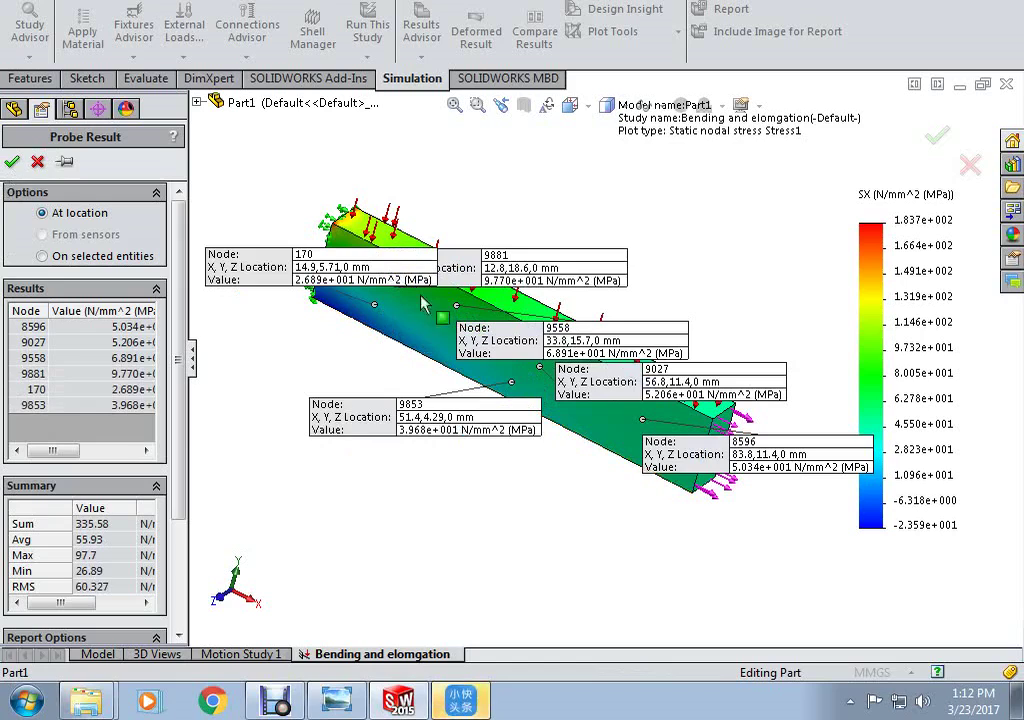
{"action": "left_click", "coordinate": [12, 161]}
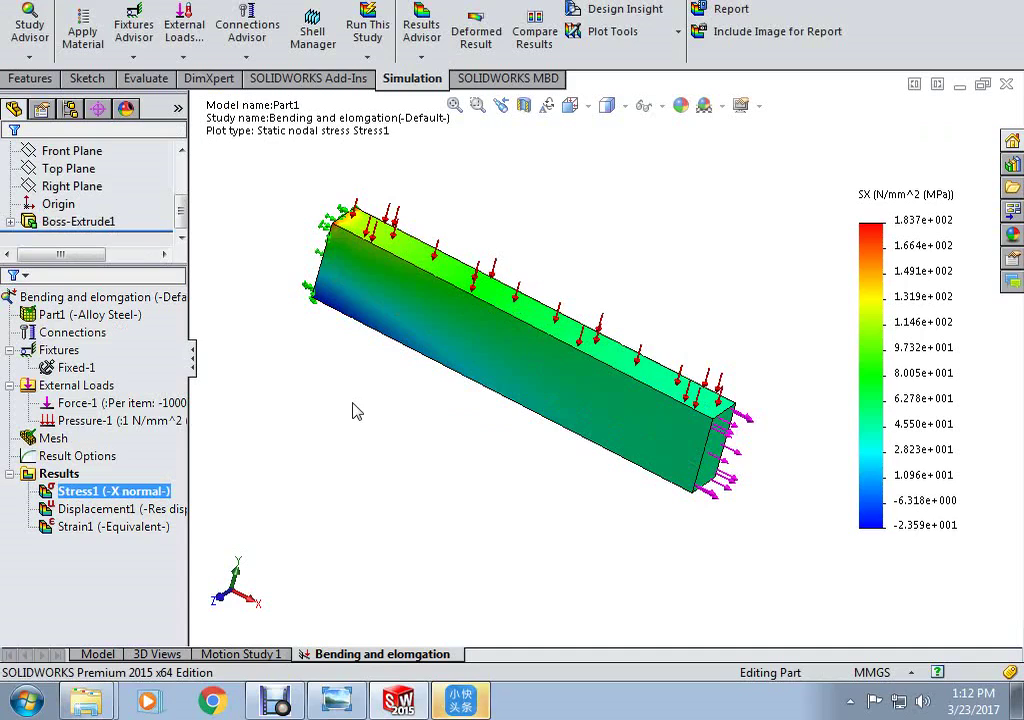
Animate the X normal stress plot.
{"action": "right_click", "coordinate": [110, 492]}
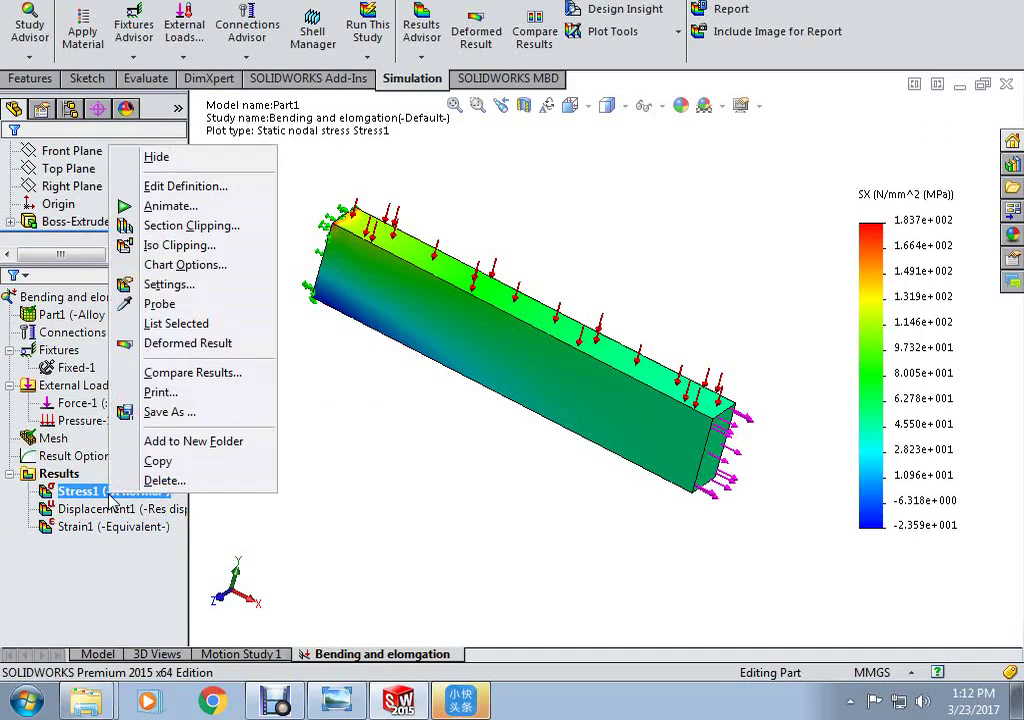
{"action": "left_click", "coordinate": [175, 206]}
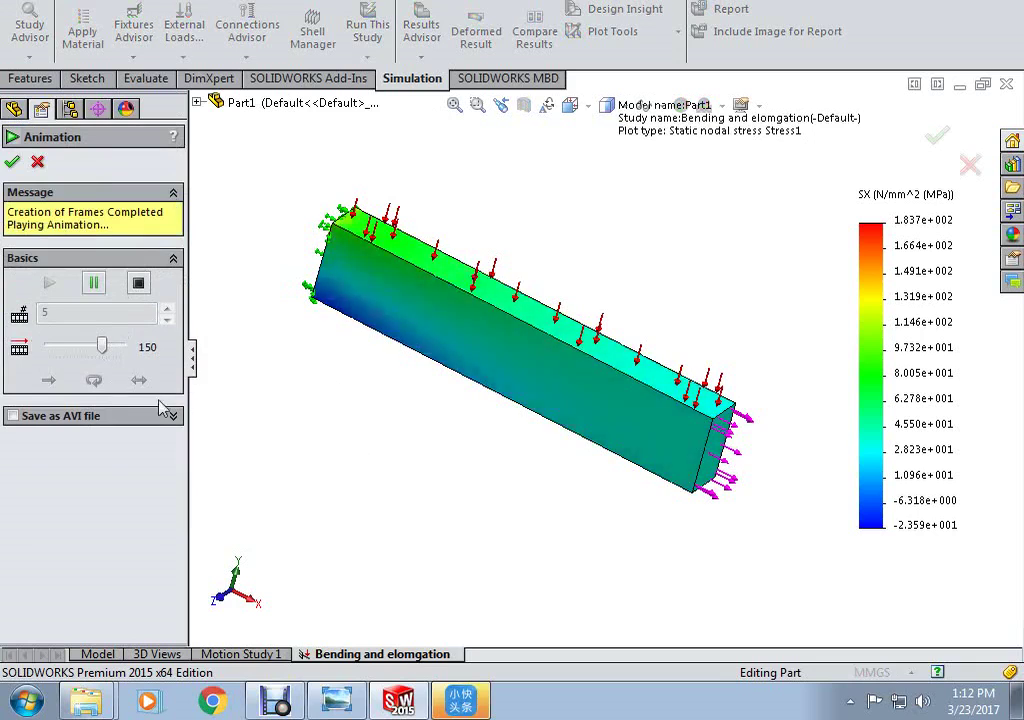
Slow the running X normal stress animation to a speed of 93 and close the animation.
{"action": "left_click_drag", "start_coordinate": [105, 352], "coordinate": [84, 350]}
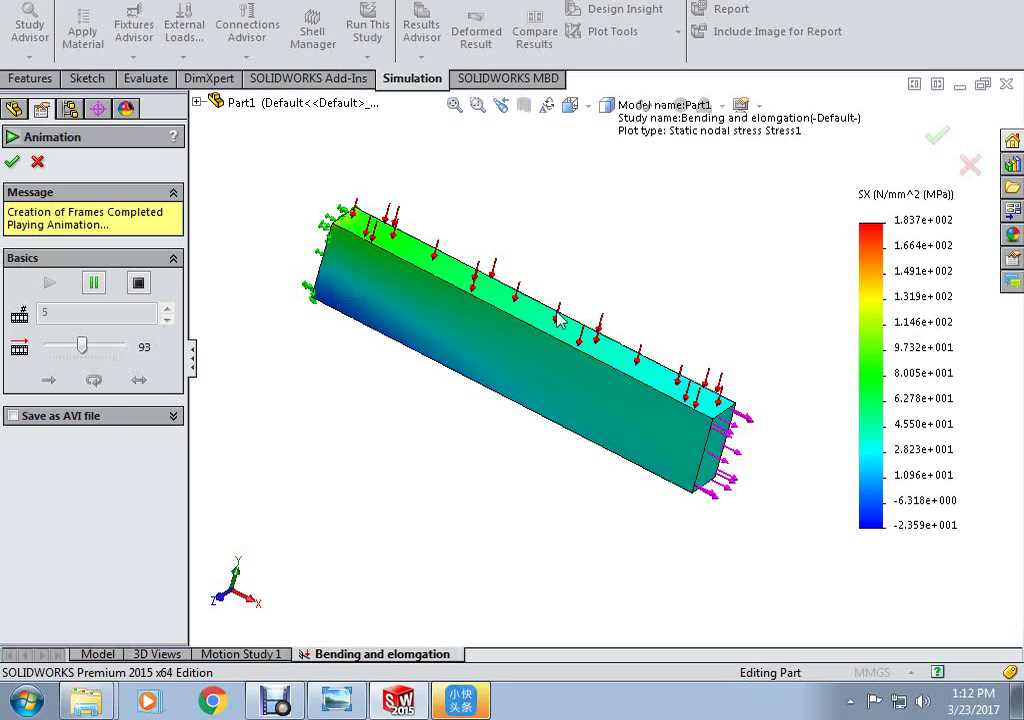
{"action": "left_click", "coordinate": [12, 161]}
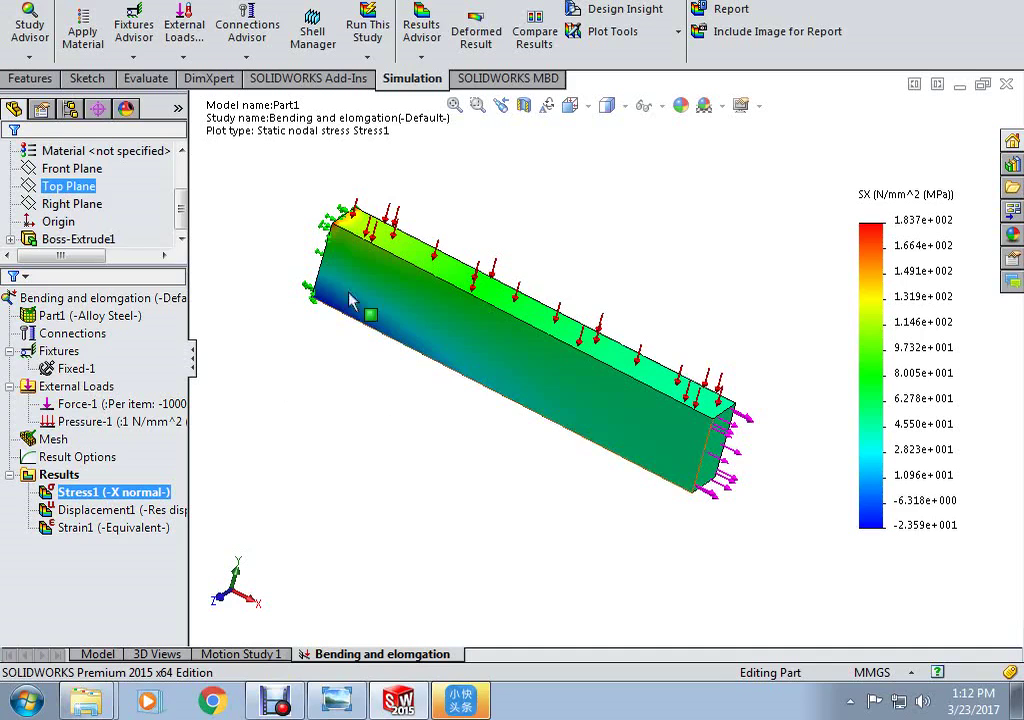
{"action": "middle_click_drag", "start_coordinate": [329, 256], "coordinate": [358, 222]}
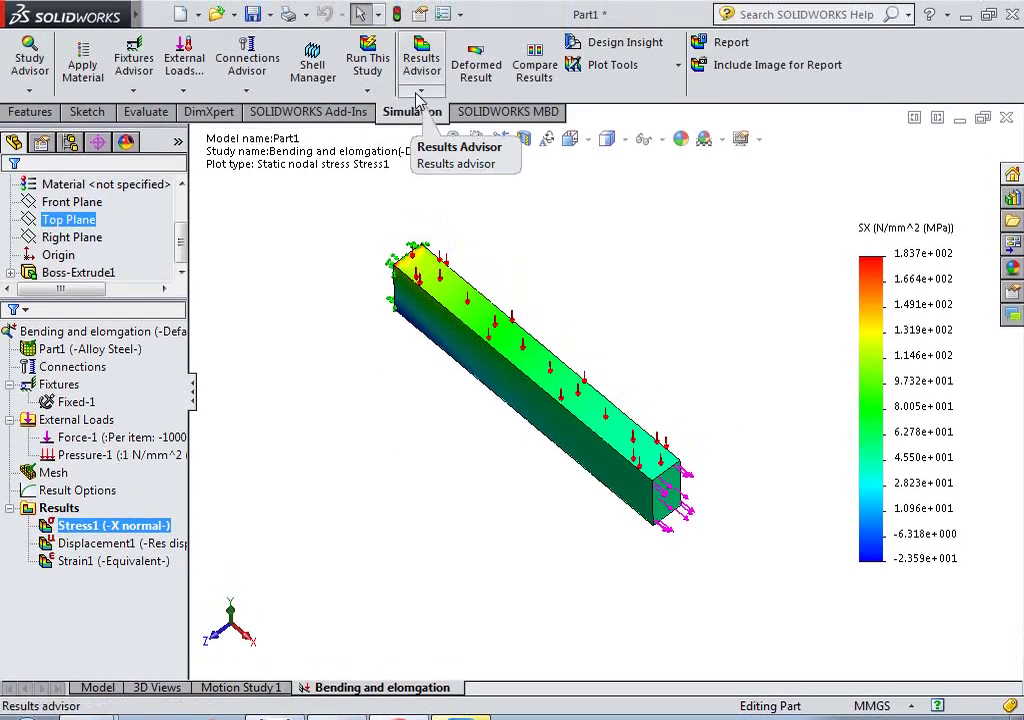
Start section clipping on the X normal stress plot using the Front Plane with a 5 mm offset.
{"action": "left_click", "coordinate": [671, 67]}
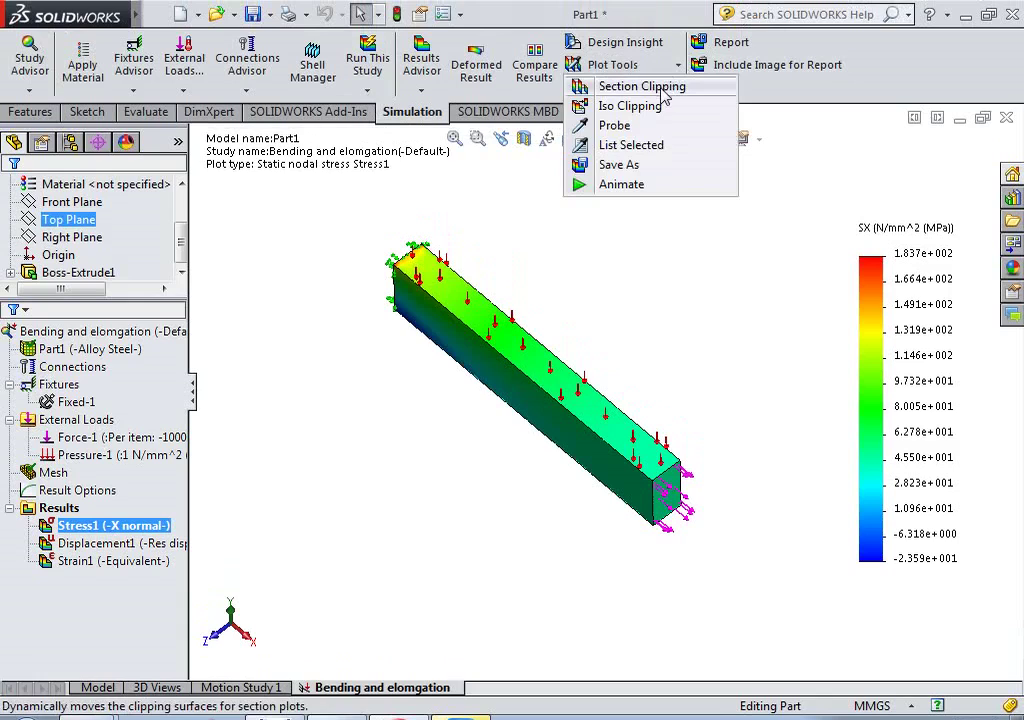
{"action": "left_click", "coordinate": [663, 88]}
{"action": "scroll", "coordinate": [565, 407], "scroll_direction": "down", "scroll_amount": 1}
{"action": "scroll", "coordinate": [490, 348], "scroll_direction": "up", "scroll_amount": 1}
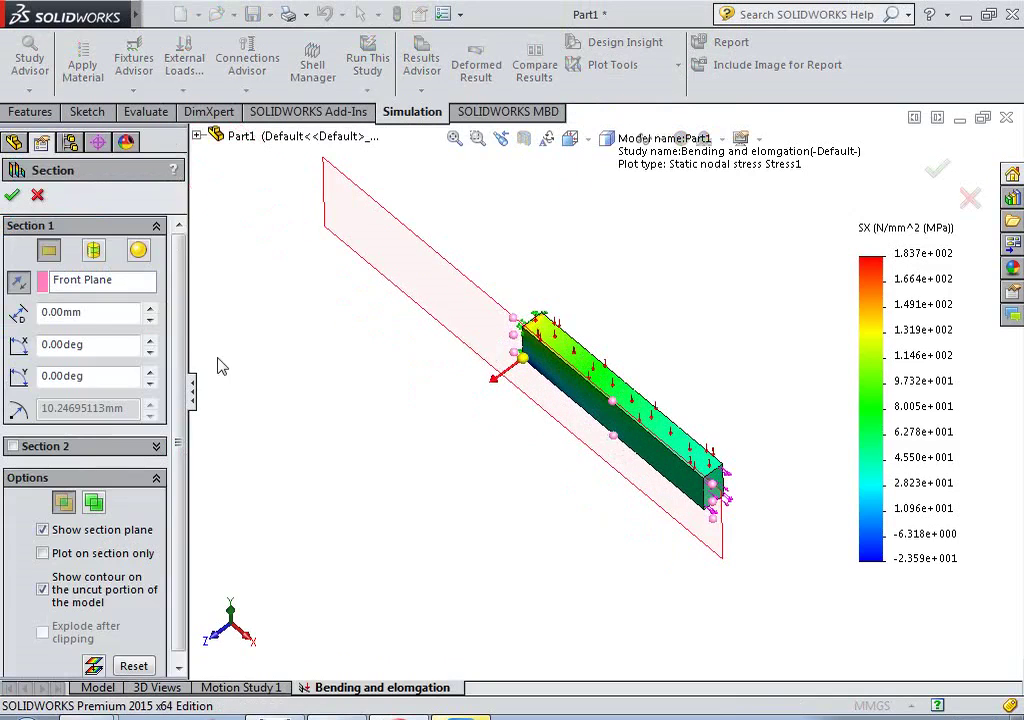
{"action": "middle_click_drag", "start_coordinate": [242, 334], "coordinate": [359, 393]}
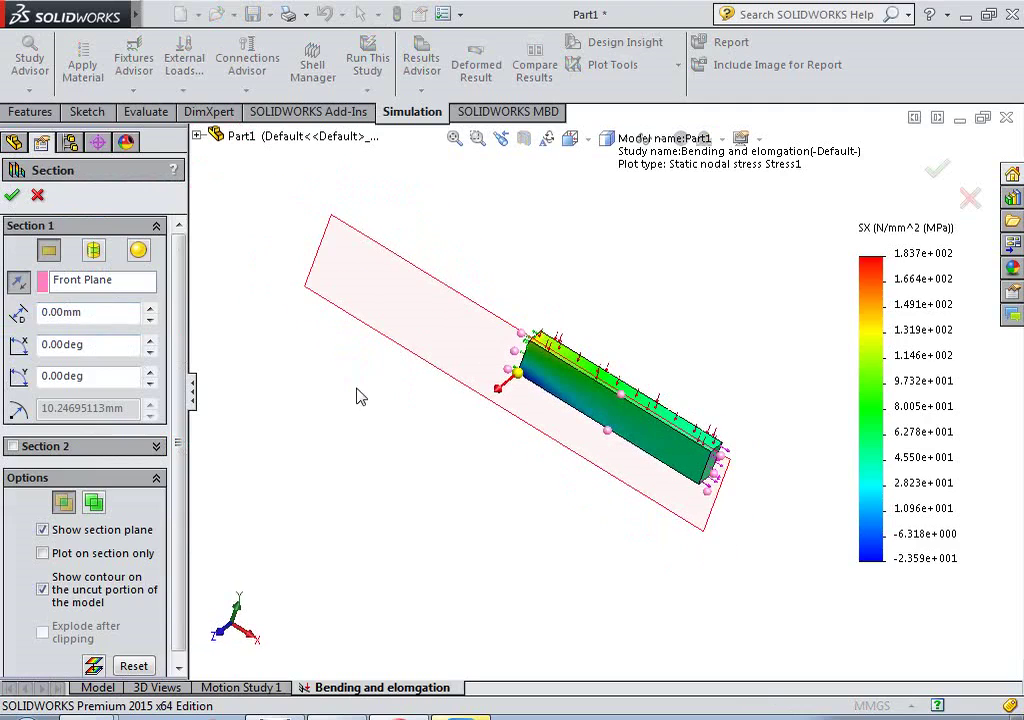
{"action": "left_click", "coordinate": [82, 283]}
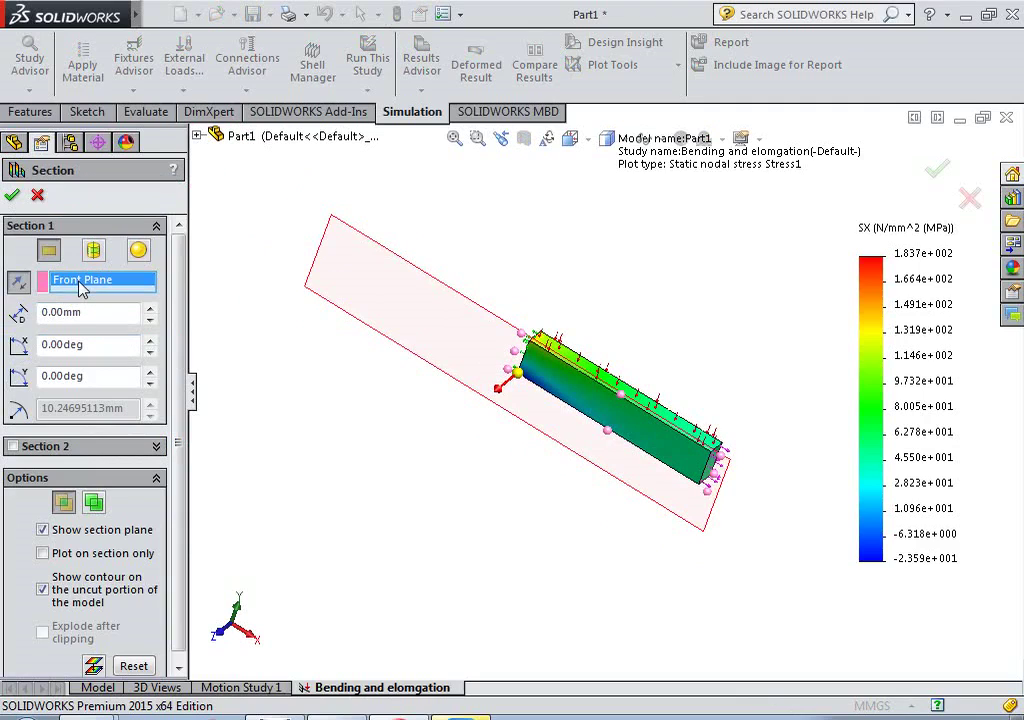
{"action": "left_click", "coordinate": [59, 313]}
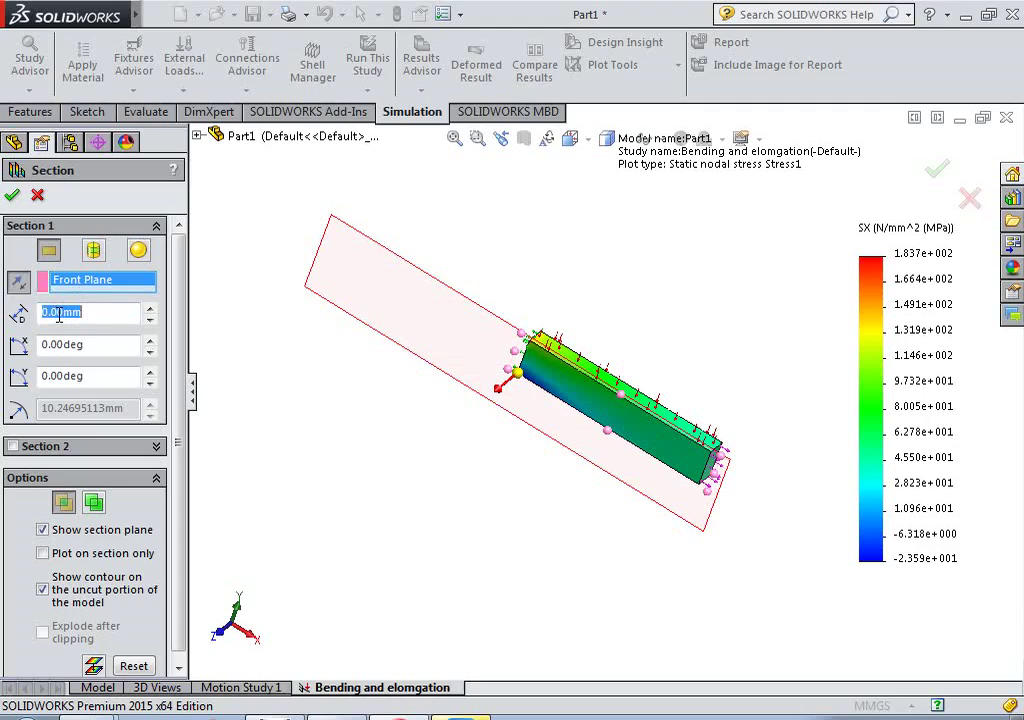
{"action": "type", "text": "5"}
{"action": "key", "text": "Return"}
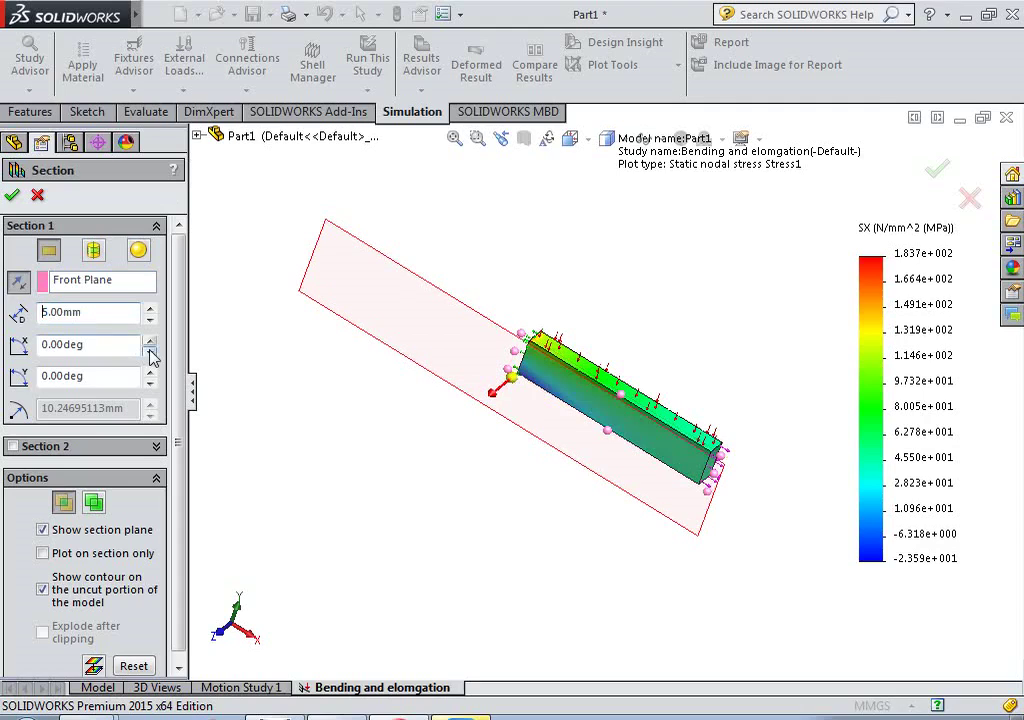
Reverse the clipping direction of the Front Plane section and set its offset to -5 mm.
{"action": "left_click", "coordinate": [57, 312]}
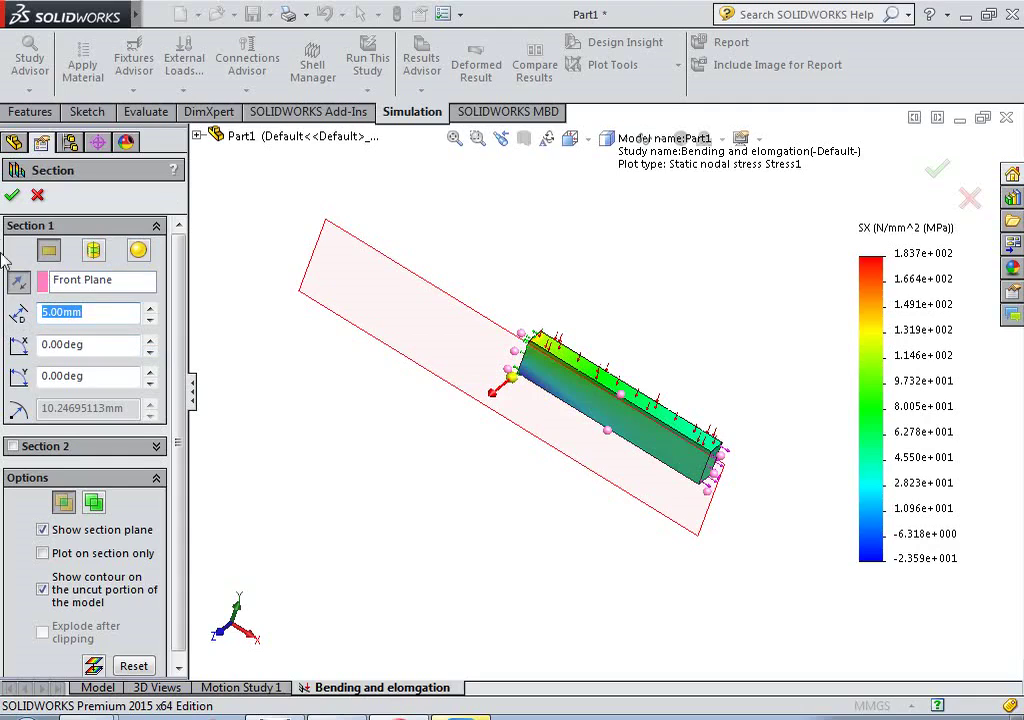
{"action": "left_click", "coordinate": [18, 285]}
{"action": "left_click", "coordinate": [18, 285]}
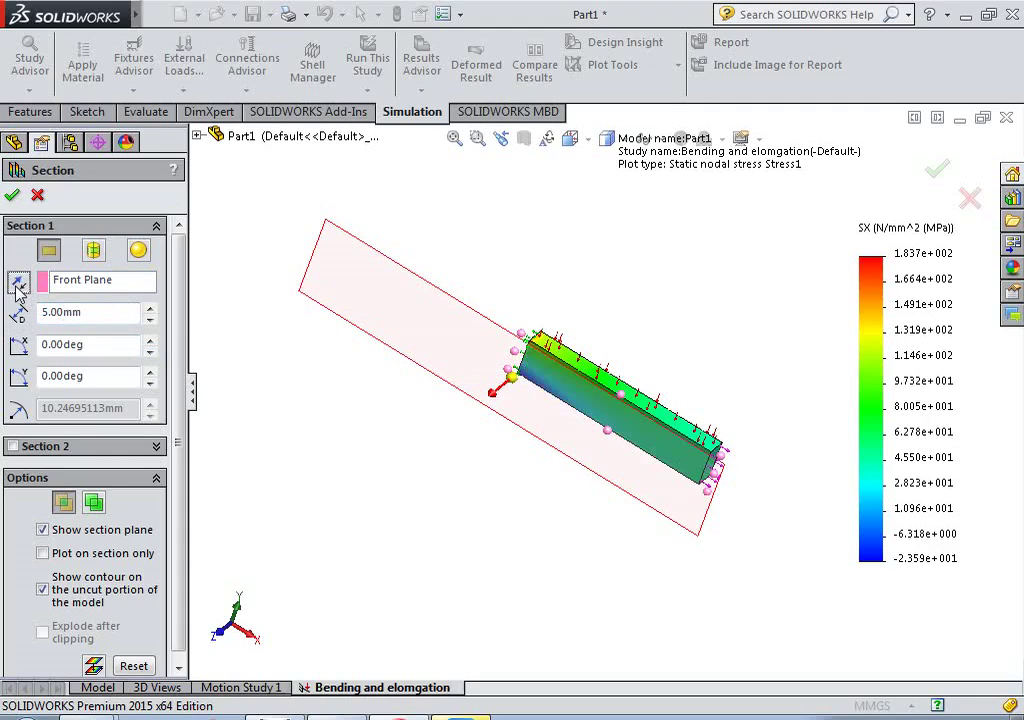
{"action": "left_click", "coordinate": [75, 316]}
{"action": "type", "text": "-"}
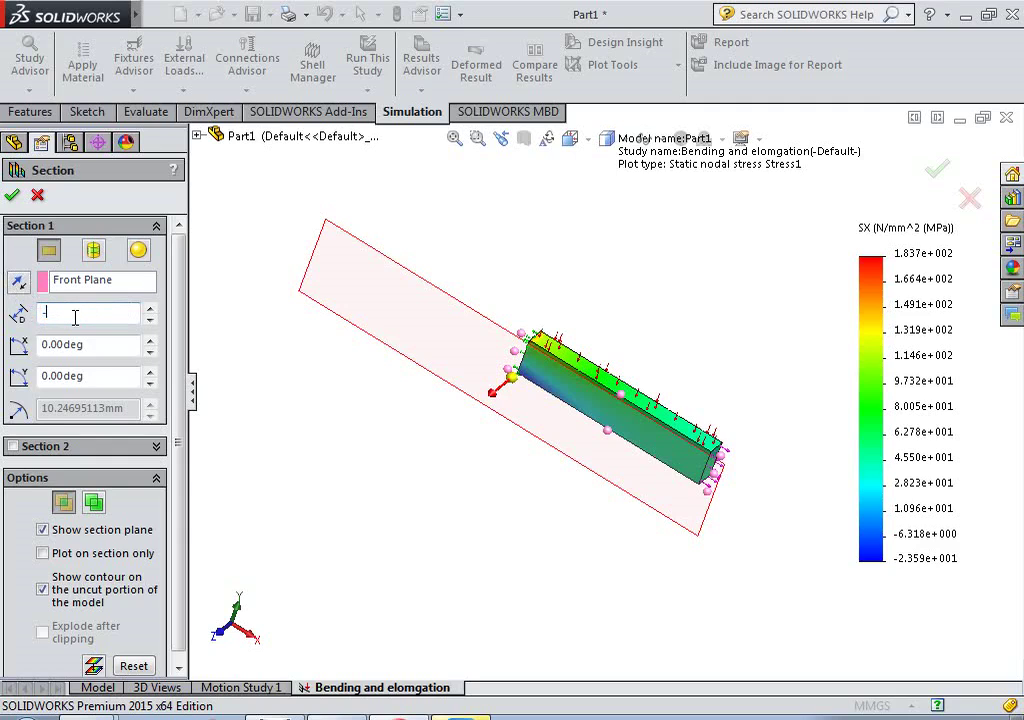
{"action": "type", "text": "5"}
{"action": "key", "text": "Return"}
{"action": "middle_click_drag", "start_coordinate": [340, 314], "coordinate": [457, 283]}
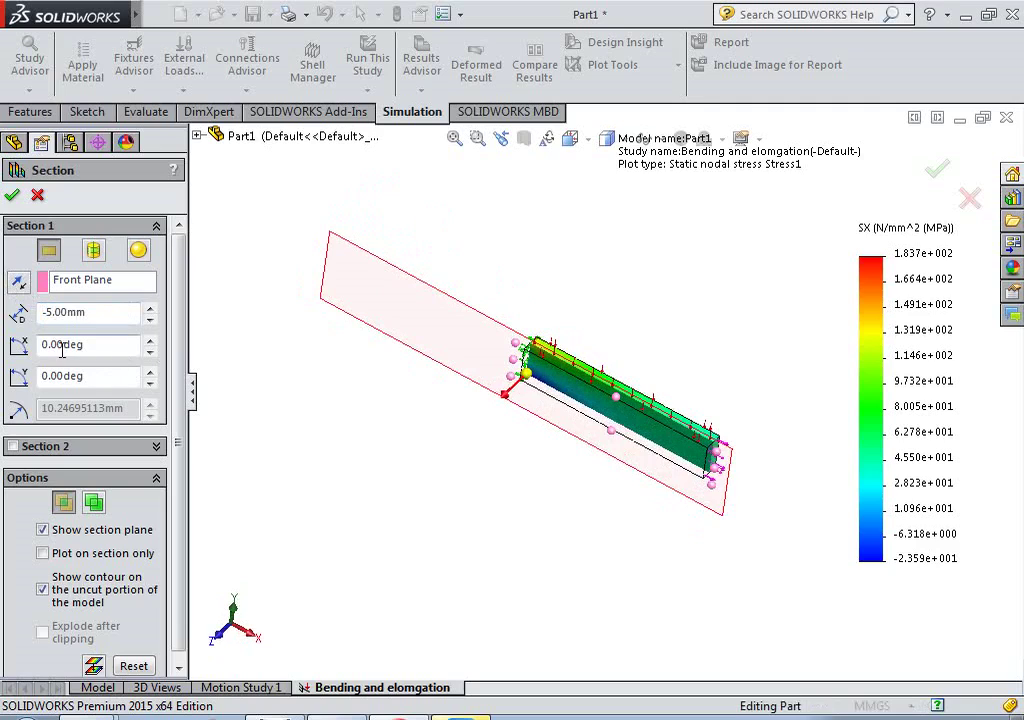
Add a second clipping section based on the Top Plane with a 10 mm offset.
{"action": "left_click", "coordinate": [12, 447]}
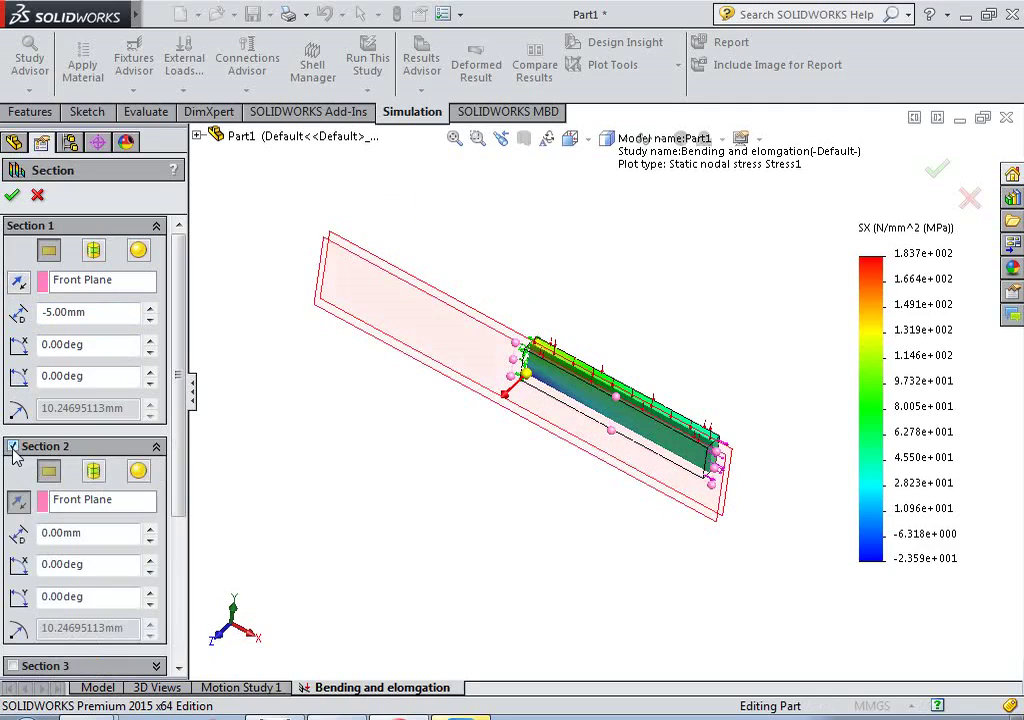
{"action": "left_click", "coordinate": [197, 135]}
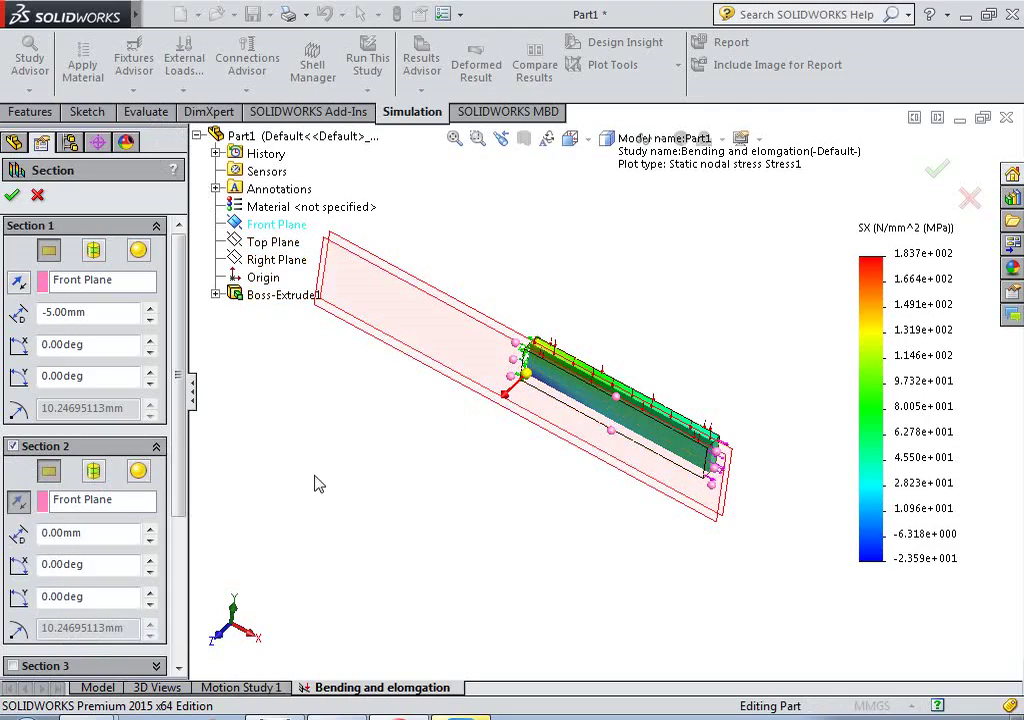
{"action": "left_click", "coordinate": [80, 502]}
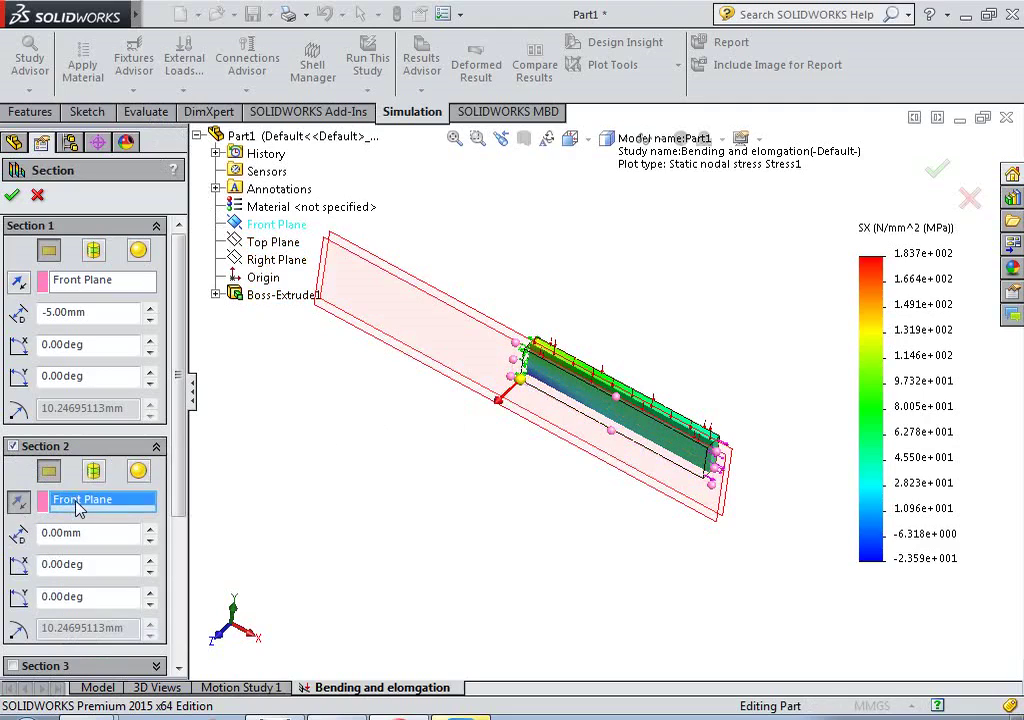
{"action": "left_click", "coordinate": [267, 247]}
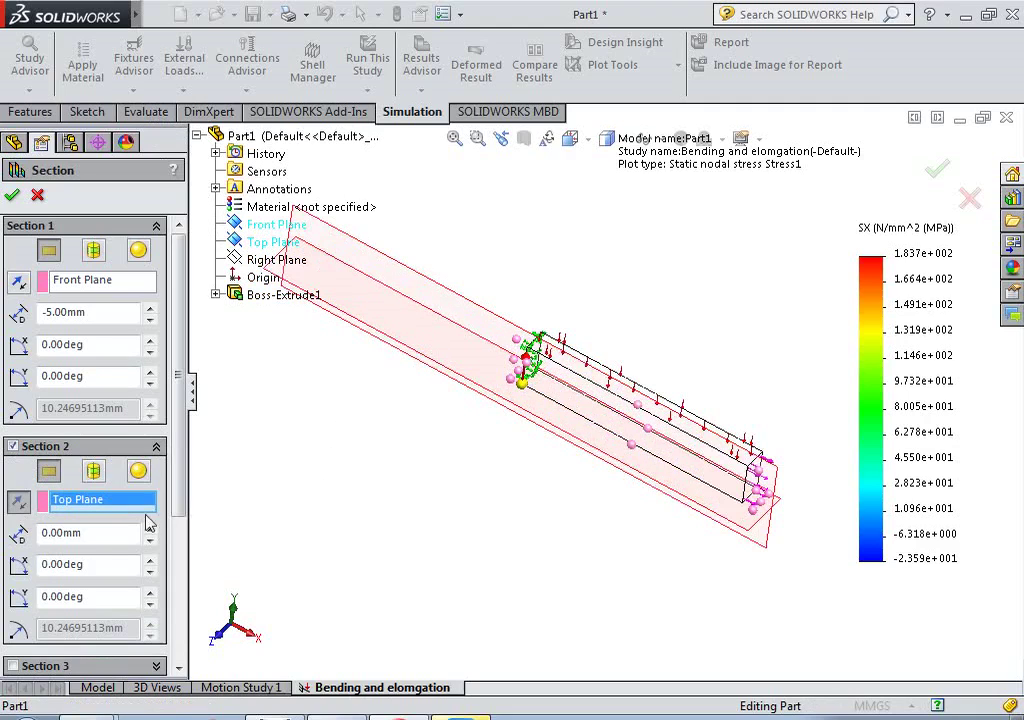
{"action": "double_click", "coordinate": [85, 535]}
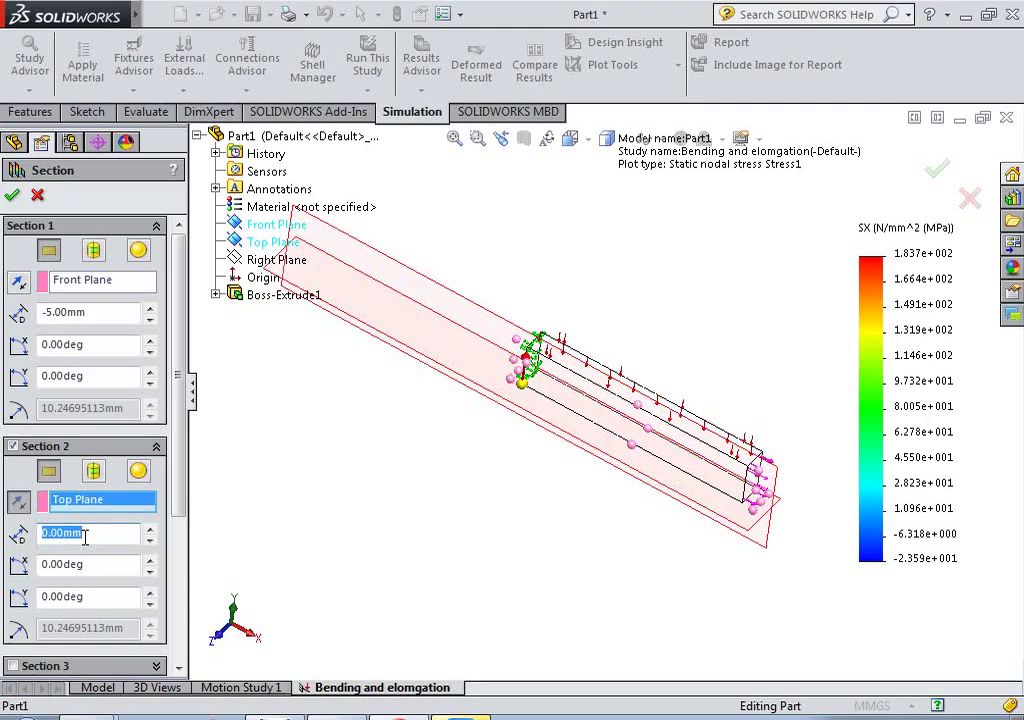
{"action": "type", "text": "10"}
{"action": "key", "text": "Return"}
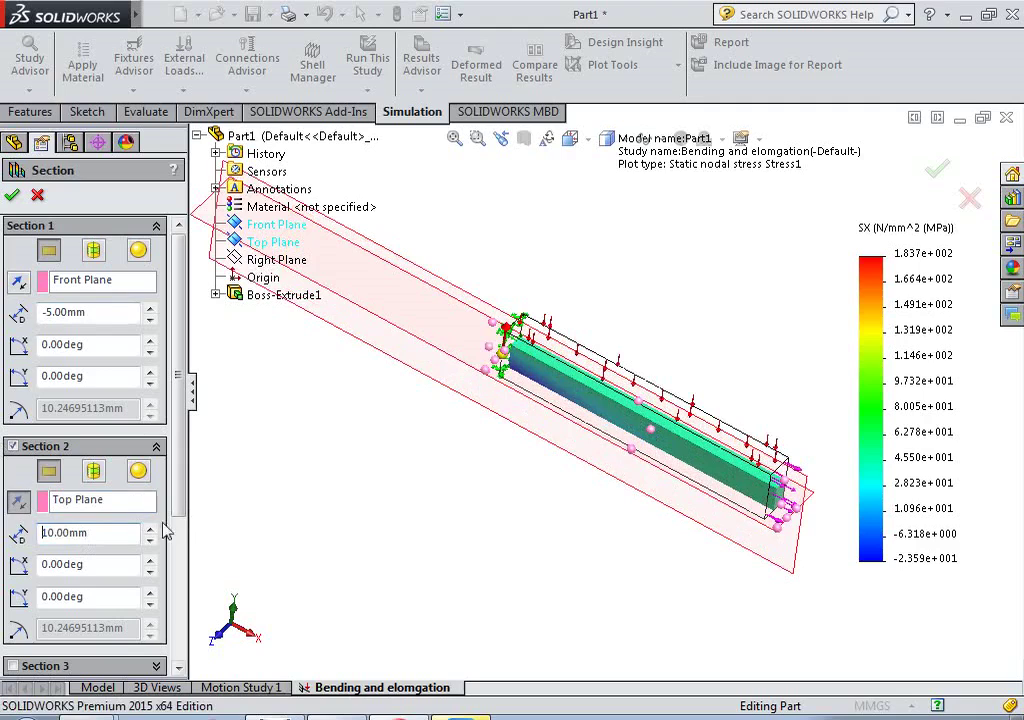
Try a 0 mm offset for the Top Plane section and set it to 20 mm.
{"action": "double_click", "coordinate": [90, 533]}
{"action": "type", "text": "0"}
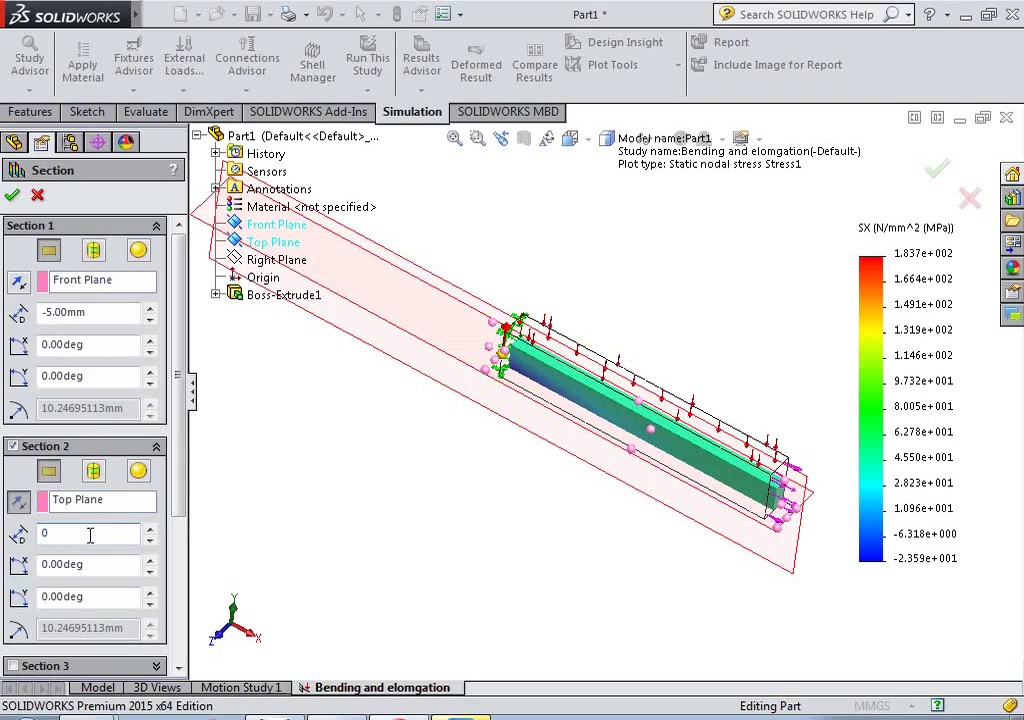
{"action": "key", "text": "Return"}
{"action": "double_click", "coordinate": [97, 533]}
{"action": "type", "text": "20"}
{"action": "key", "text": "Return"}
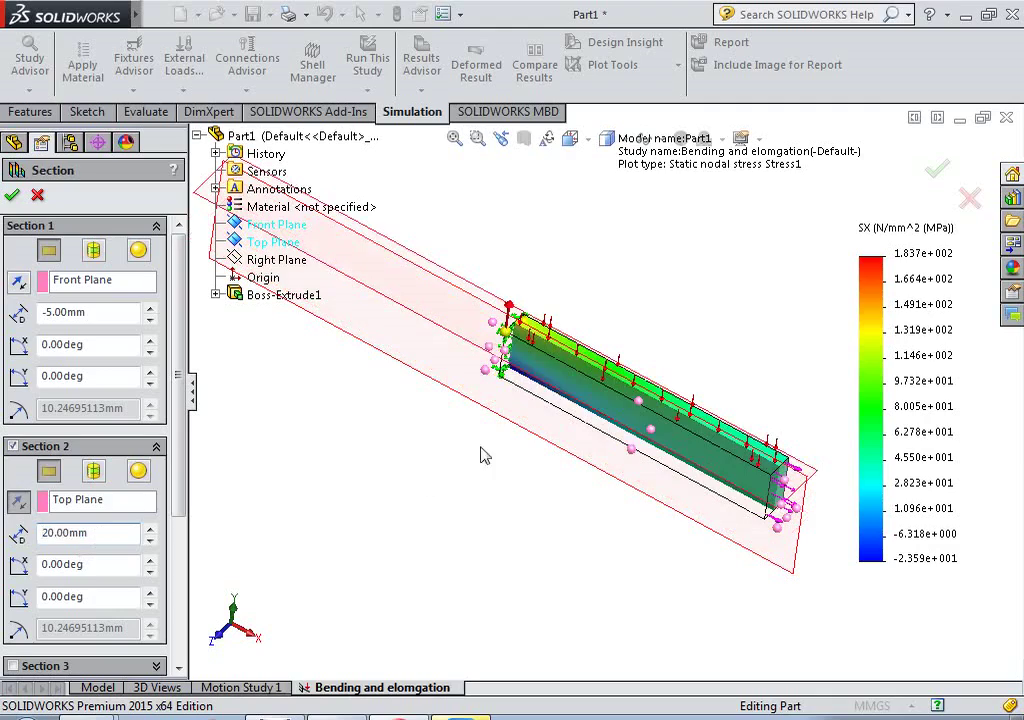
Add a third clipping section based on the Right Plane with a 10 mm offset.
{"action": "scroll", "coordinate": [510, 335], "scroll_direction": "down", "scroll_amount": 5}
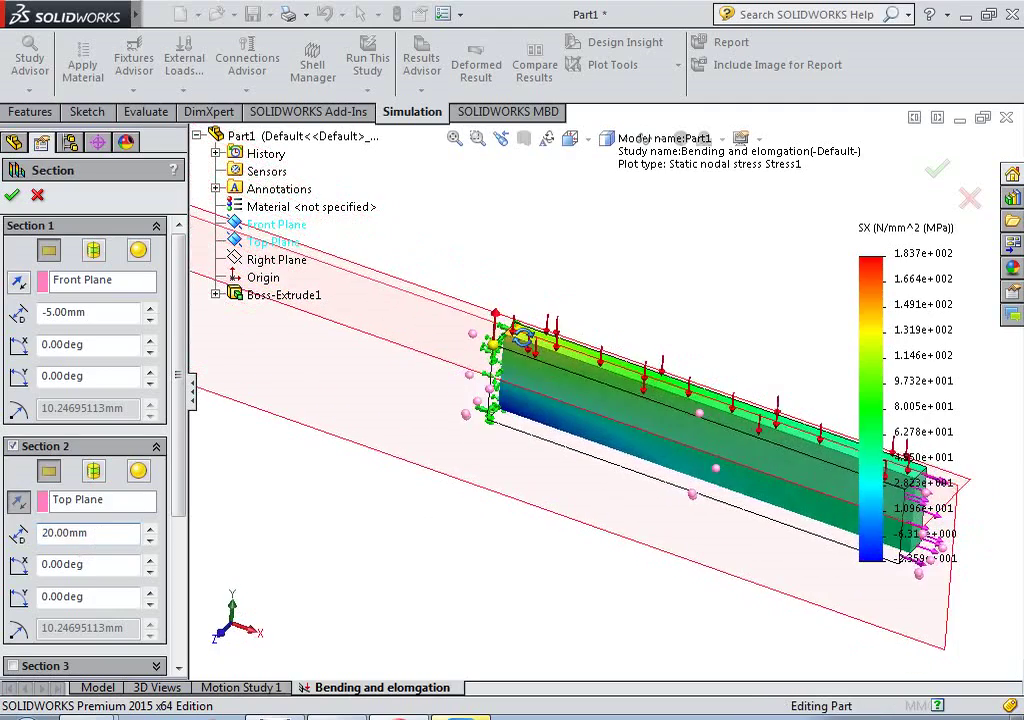
{"action": "scroll", "coordinate": [520, 338], "scroll_direction": "up", "scroll_amount": 3}
{"action": "left_click_drag", "start_coordinate": [180, 498], "coordinate": [182, 600]}
{"action": "left_click", "coordinate": [12, 510]}
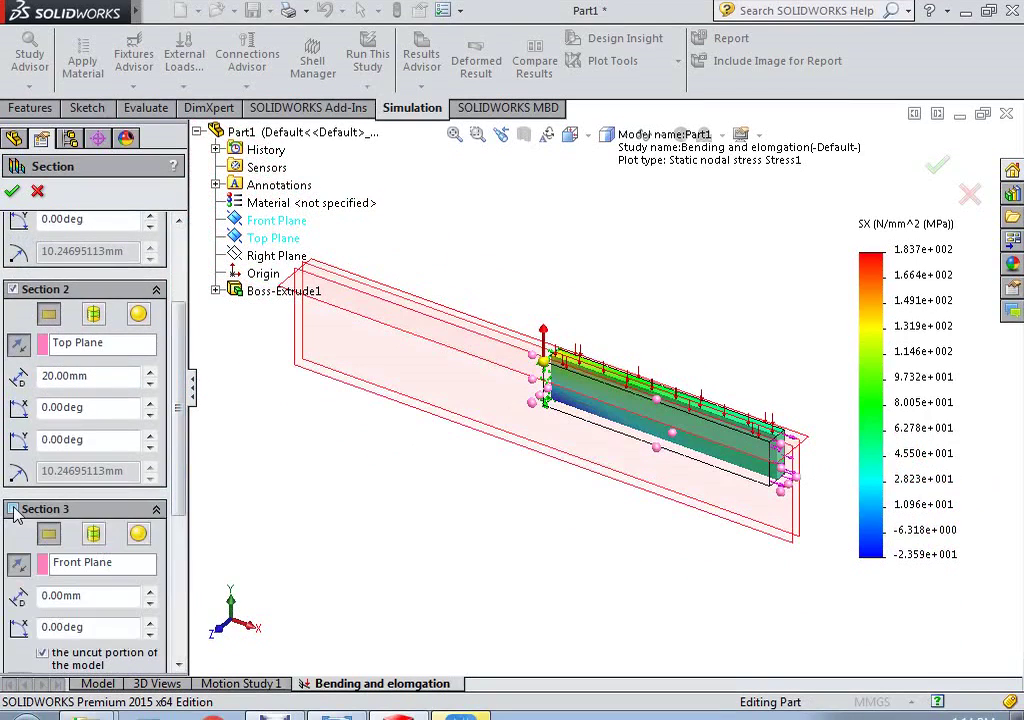
{"action": "left_click", "coordinate": [84, 565]}
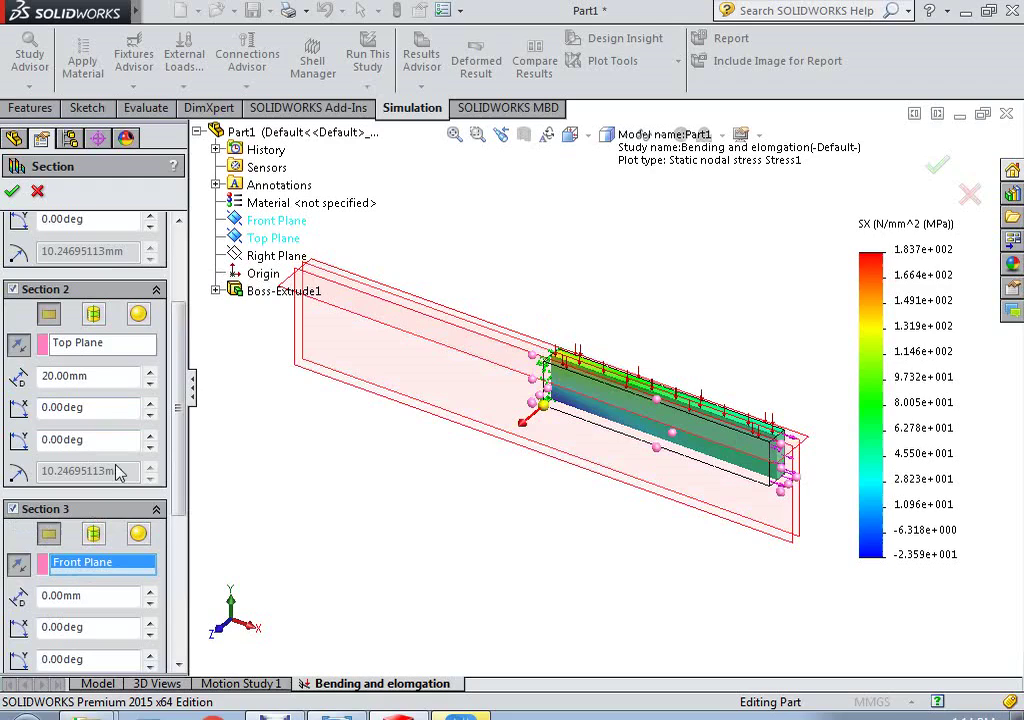
{"action": "left_click", "coordinate": [262, 256]}
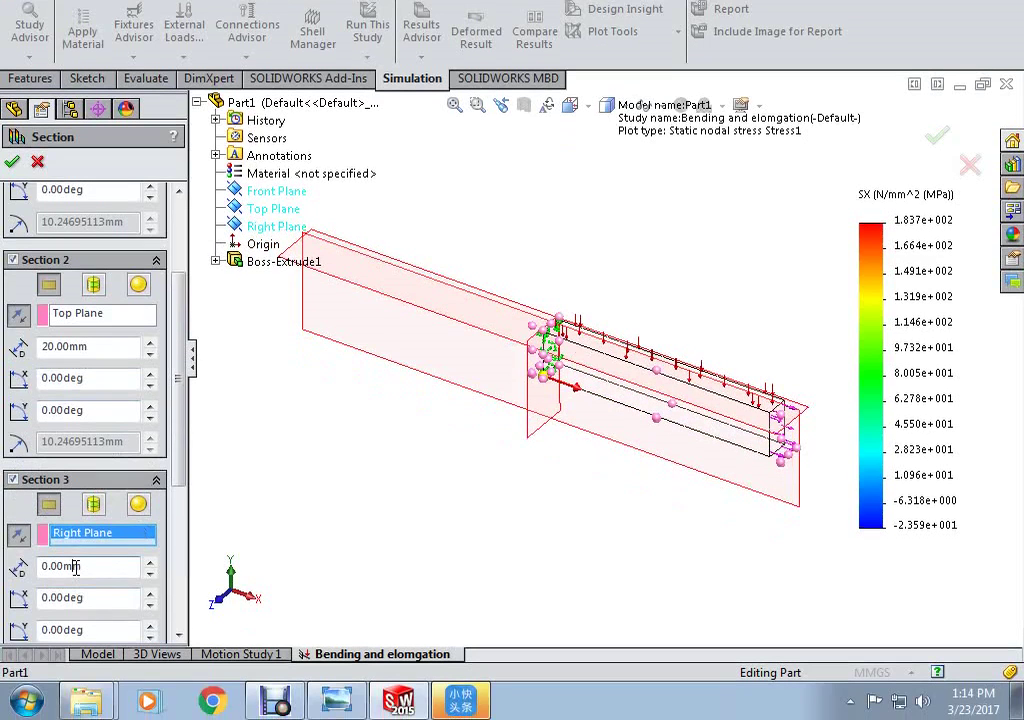
{"action": "left_click", "coordinate": [76, 567]}
{"action": "type", "text": "10"}
{"action": "key", "text": "Return"}
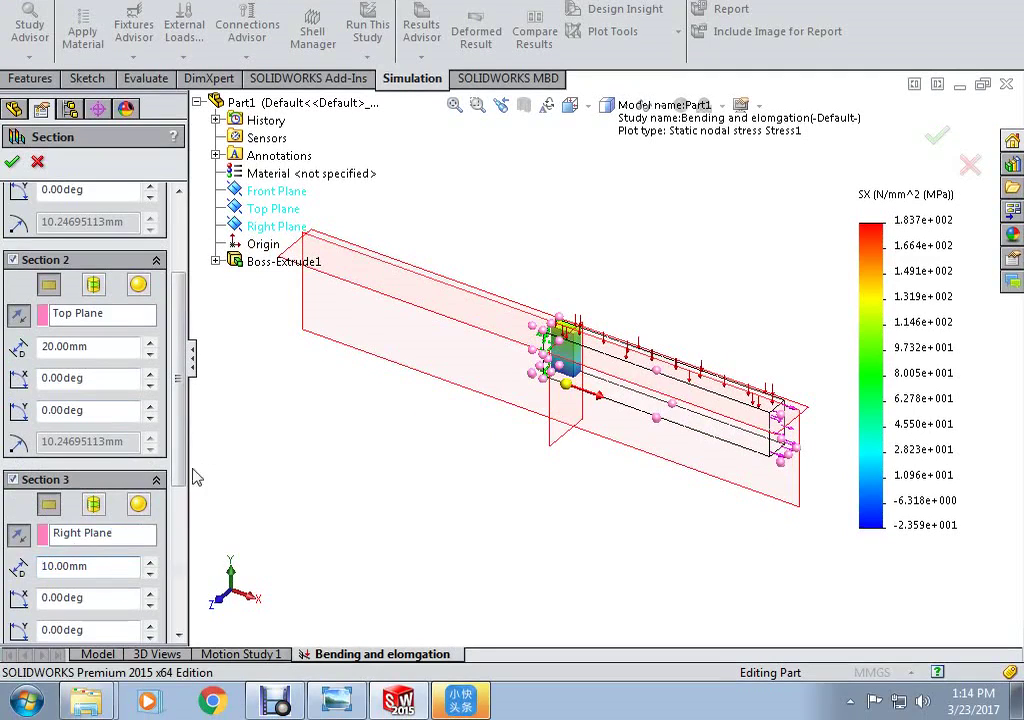
Hide the section planes, inspect the clipped stress contours inside the beam, and accept the section clipping.
{"action": "middle_click_drag", "start_coordinate": [640, 344], "coordinate": [628, 295]}
{"action": "scroll", "coordinate": [145, 505], "scroll_direction": "down", "scroll_amount": 10}
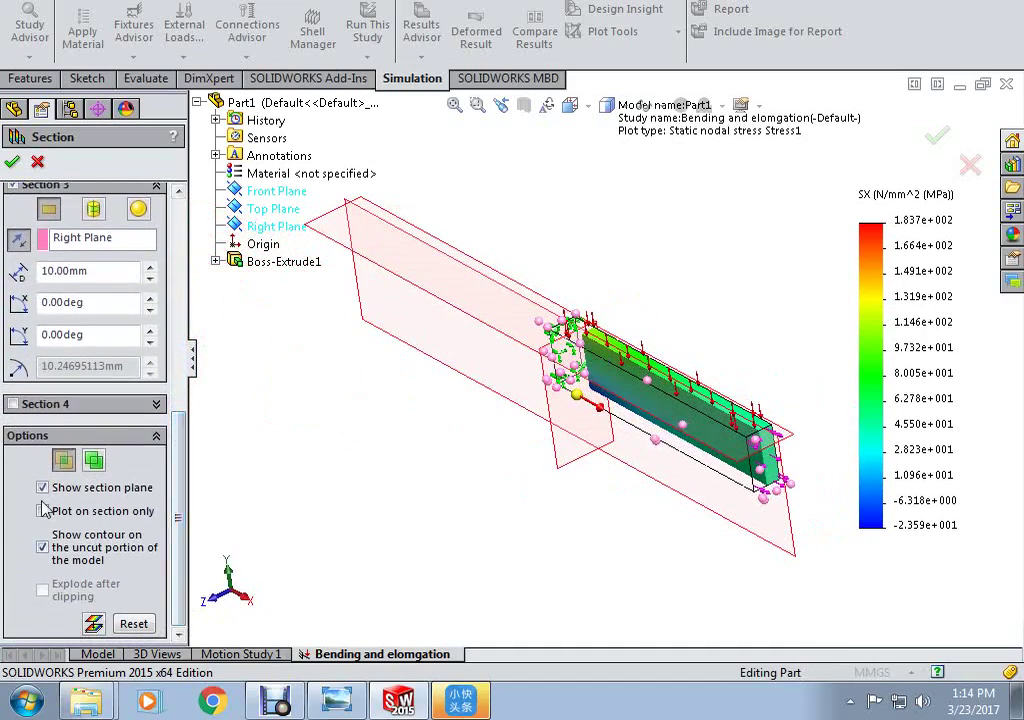
{"action": "left_click", "coordinate": [42, 488]}
{"action": "scroll", "coordinate": [709, 365], "scroll_direction": "down", "scroll_amount": 3}
{"action": "middle_click_drag", "start_coordinate": [709, 365], "coordinate": [584, 472]}
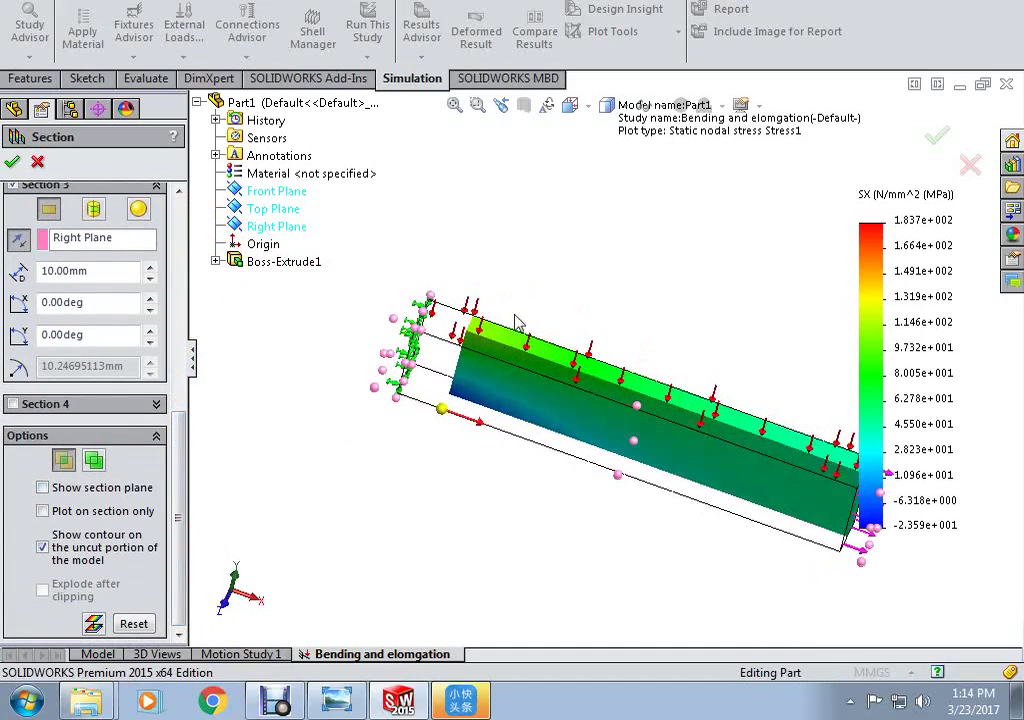
{"action": "scroll", "coordinate": [517, 325], "scroll_direction": "down", "scroll_amount": 4}
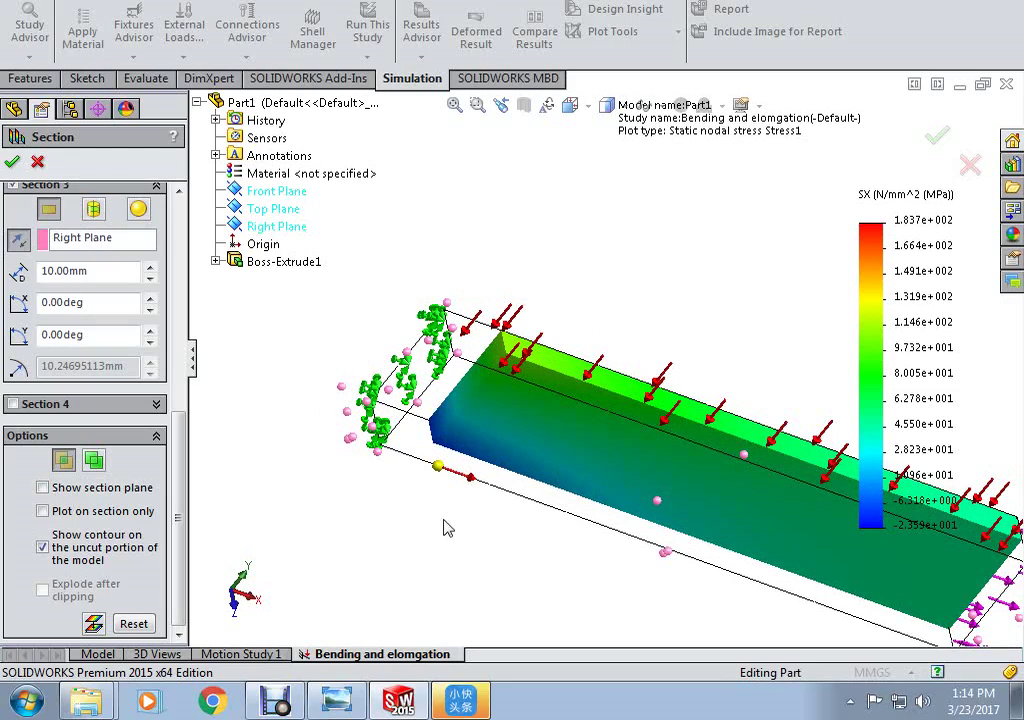
{"action": "scroll", "coordinate": [447, 528], "scroll_direction": "up", "scroll_amount": 3}
{"action": "scroll", "coordinate": [555, 405], "scroll_direction": "down", "scroll_amount": 2}
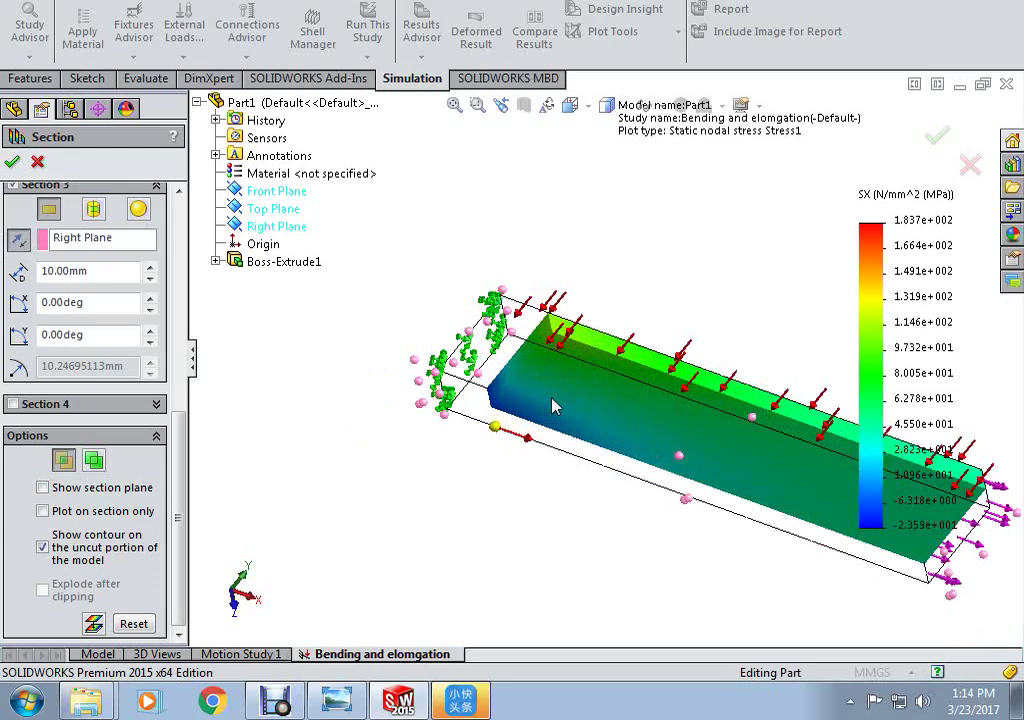
{"action": "scroll", "coordinate": [497, 381], "scroll_direction": "up", "scroll_amount": 2}
{"action": "scroll", "coordinate": [789, 491], "scroll_direction": "down", "scroll_amount": 2}
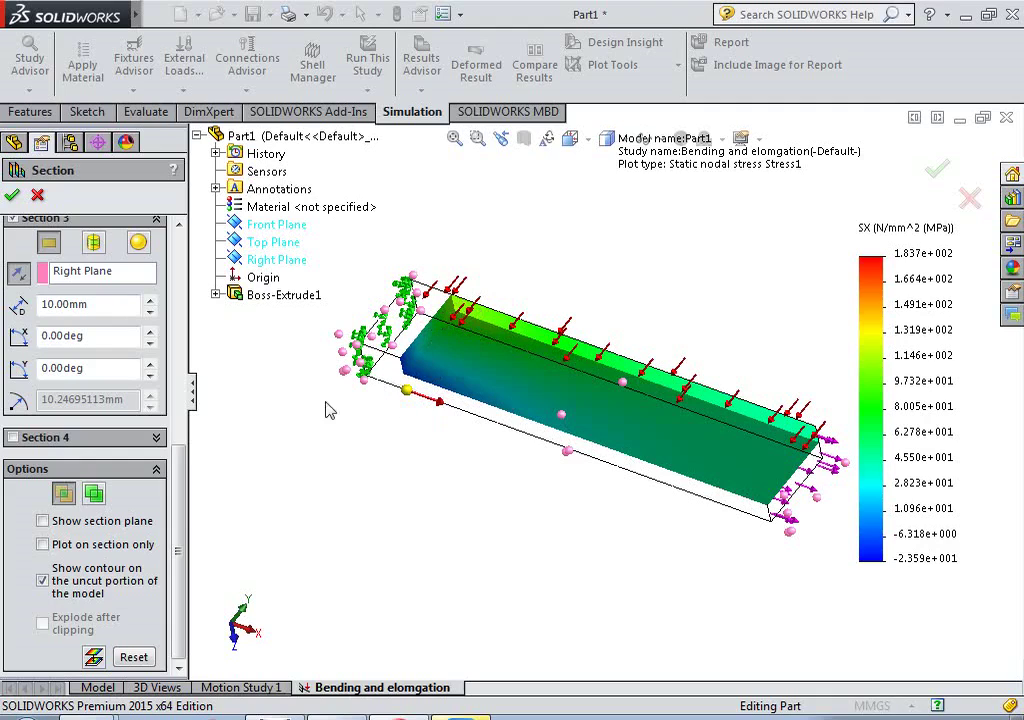
{"action": "left_click", "coordinate": [12, 196]}
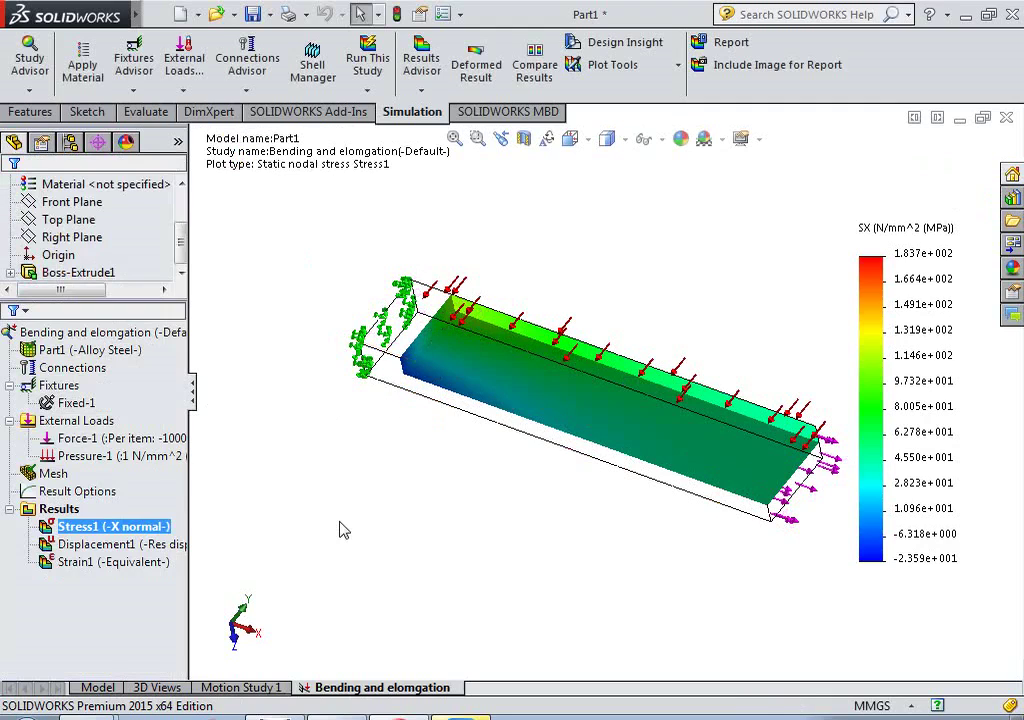
{"action": "middle_click_drag", "start_coordinate": [562, 485], "coordinate": [461, 434]}
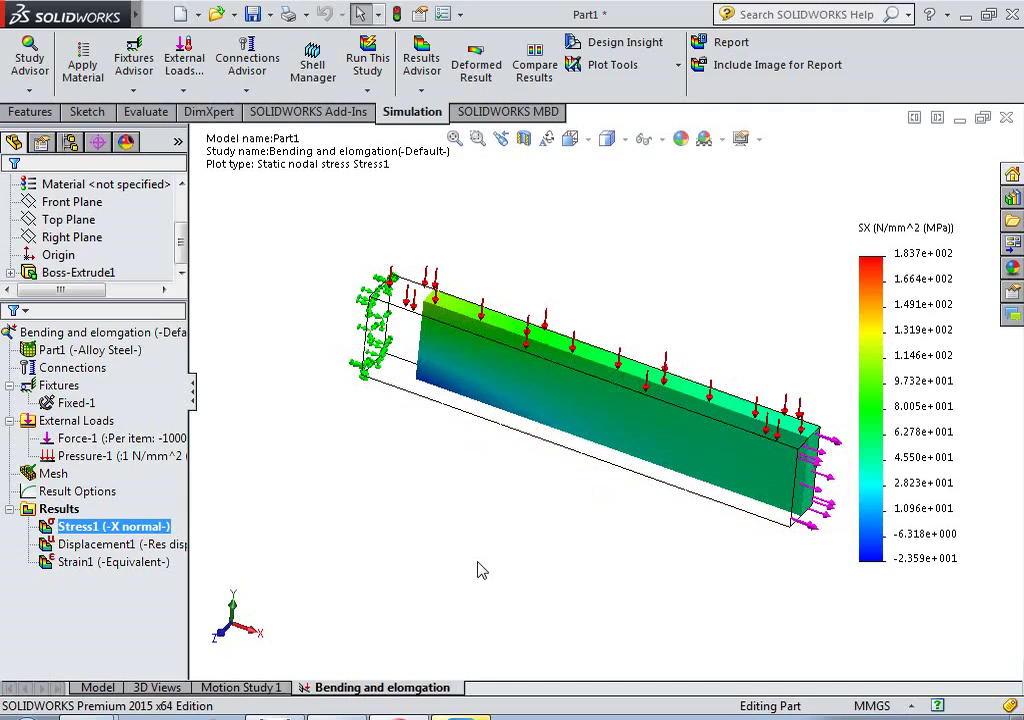
Hide all external load and fixture symbols of the bending and elongation study.
{"action": "left_click", "coordinate": [57, 422]}
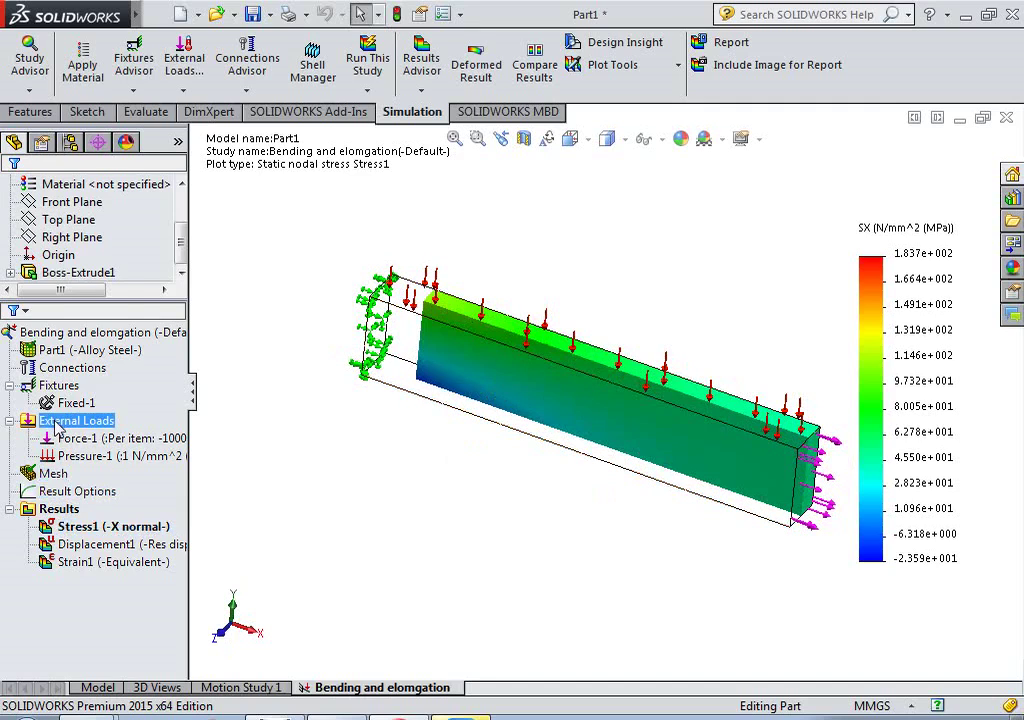
{"action": "right_click", "coordinate": [58, 424]}
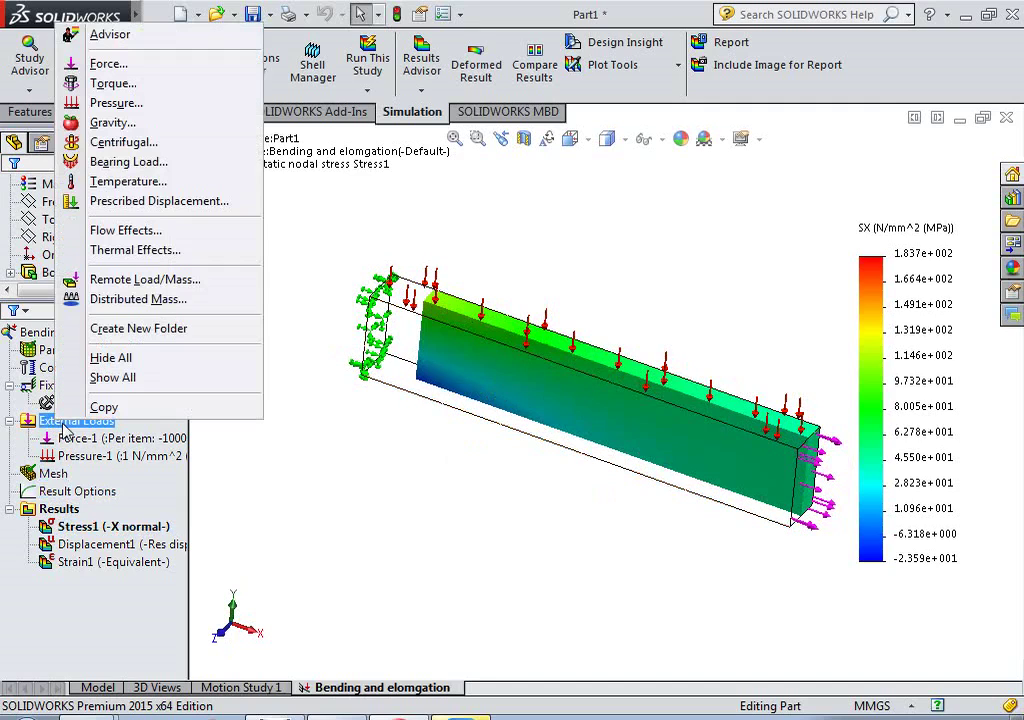
{"action": "left_click", "coordinate": [106, 358]}
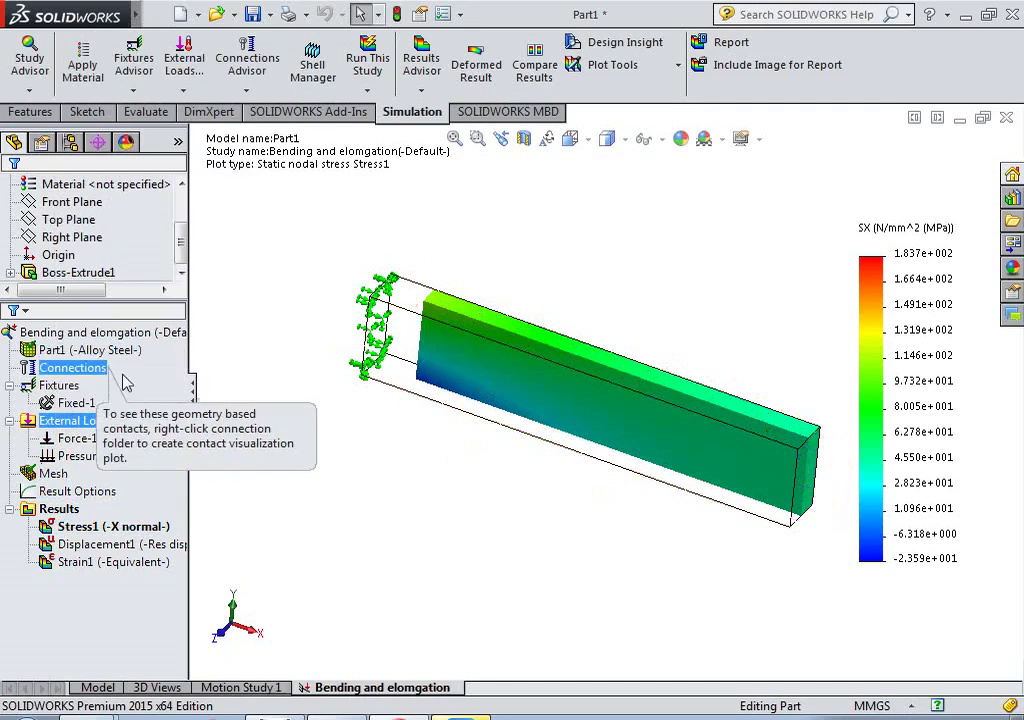
{"action": "right_click", "coordinate": [52, 386]}
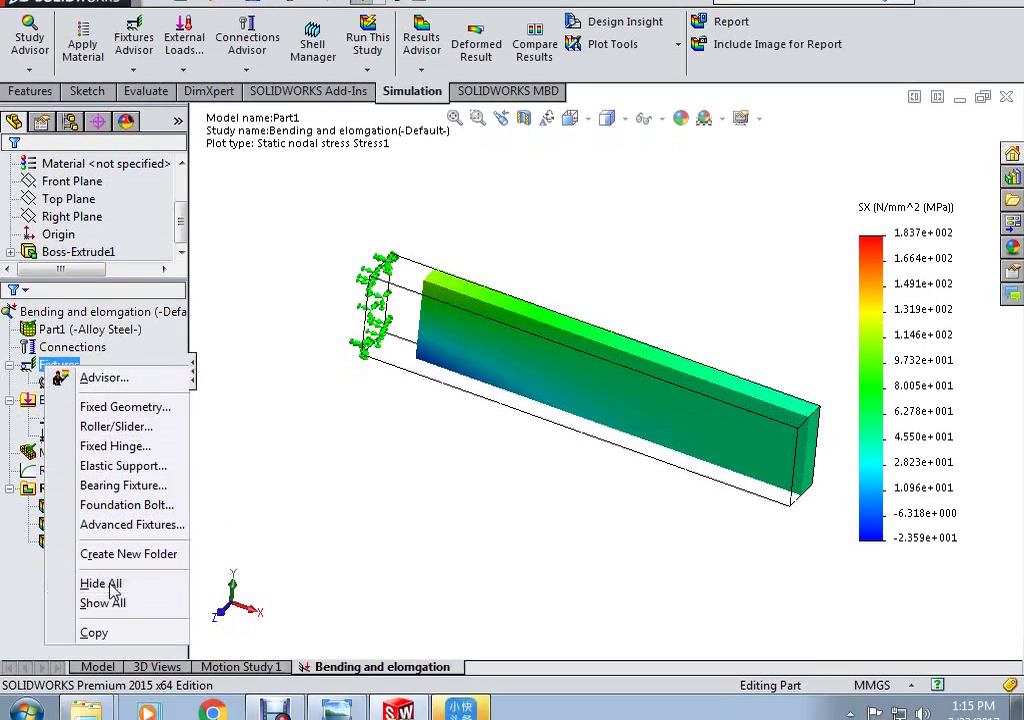
{"action": "left_click", "coordinate": [104, 604]}
Probe the X normal stress plot at three locations along the clipped beam's upper edge, at about X = 10, 20 and 33 mm.
{"action": "middle_click_drag", "start_coordinate": [450, 512], "coordinate": [551, 471]}
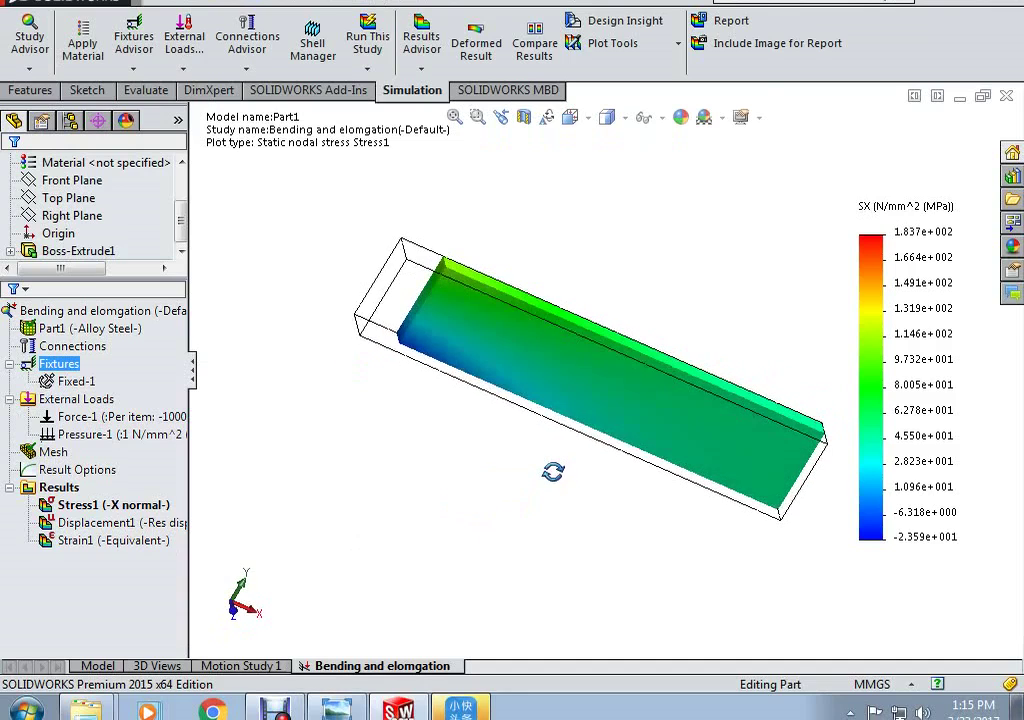
{"action": "scroll", "coordinate": [435, 246], "scroll_direction": "down", "scroll_amount": 2}
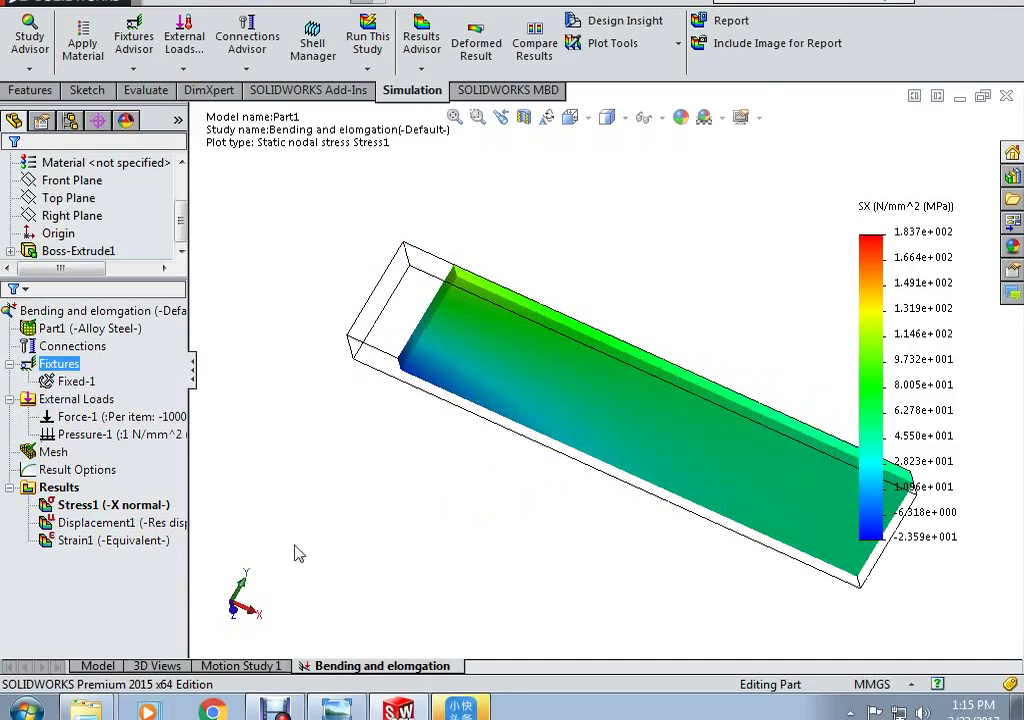
{"action": "right_click", "coordinate": [122, 505]}
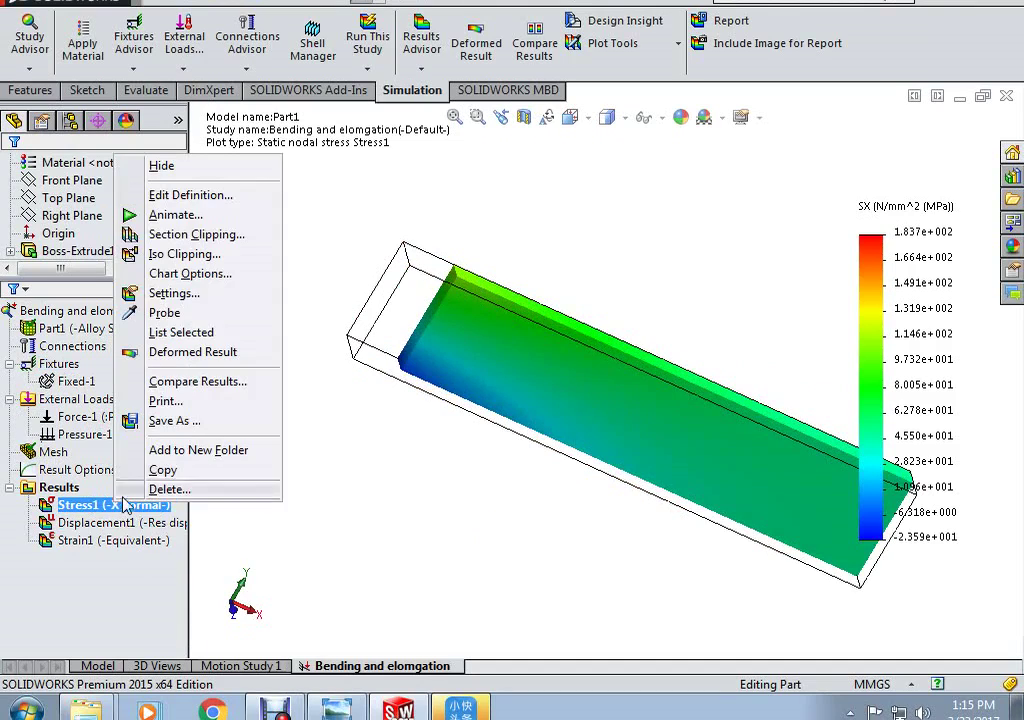
{"action": "left_click", "coordinate": [166, 313]}
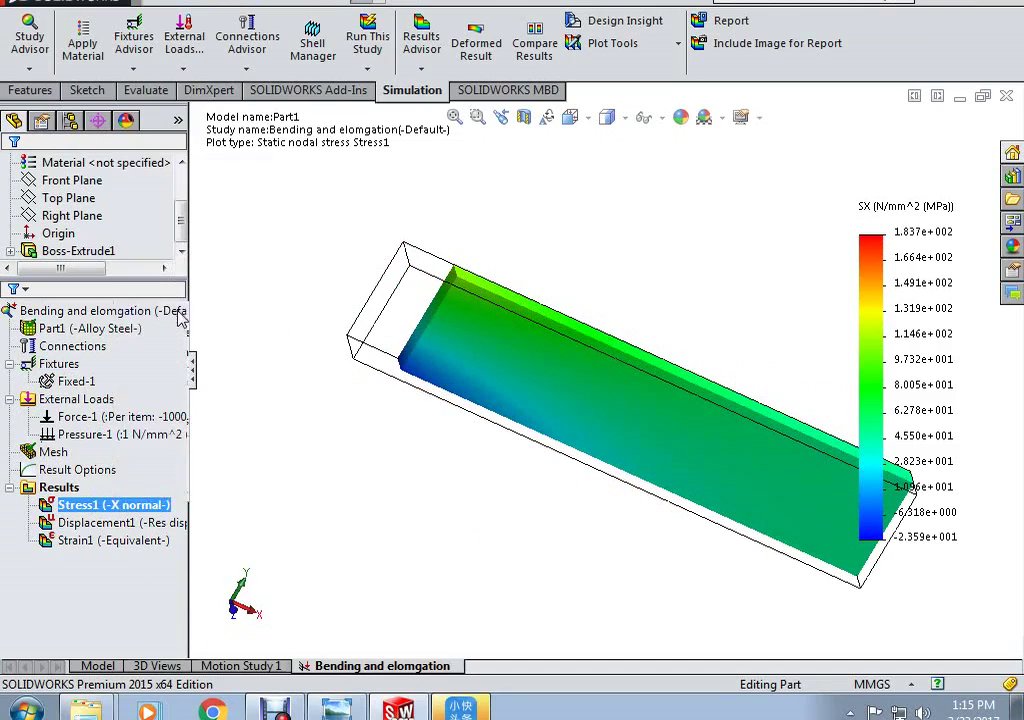
{"action": "middle_click_drag", "start_coordinate": [440, 350], "coordinate": [359, 354]}
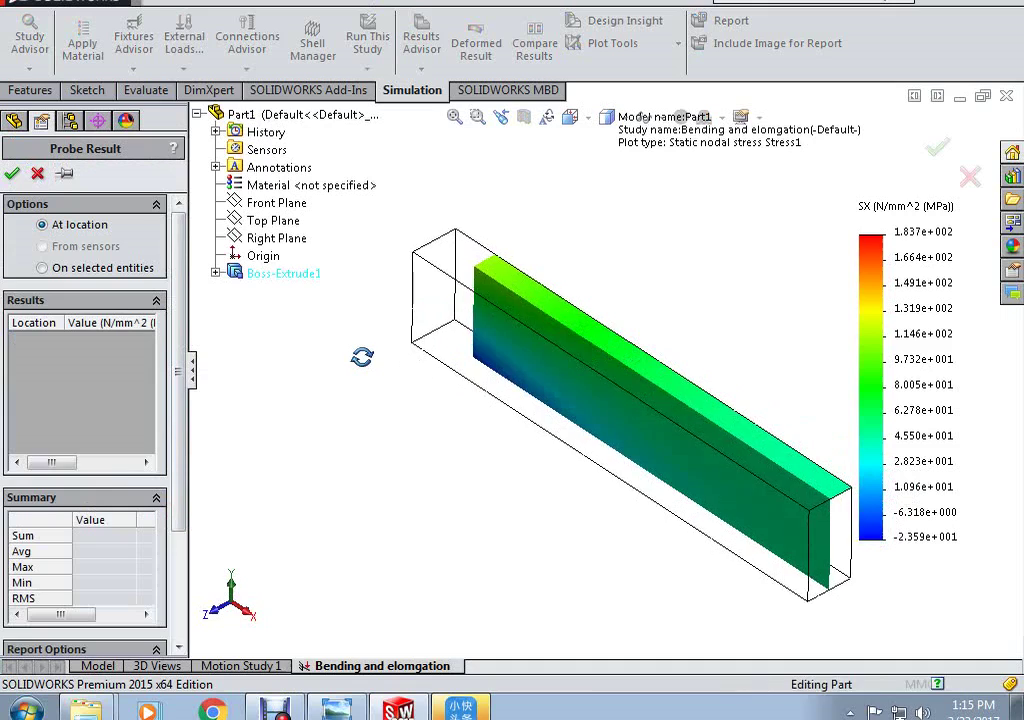
{"action": "scroll", "coordinate": [505, 338], "scroll_direction": "up", "scroll_amount": 3}
{"action": "middle_click_drag", "start_coordinate": [648, 462], "coordinate": [585, 475]}
{"action": "scroll", "coordinate": [585, 475], "scroll_direction": "down", "scroll_amount": 4}
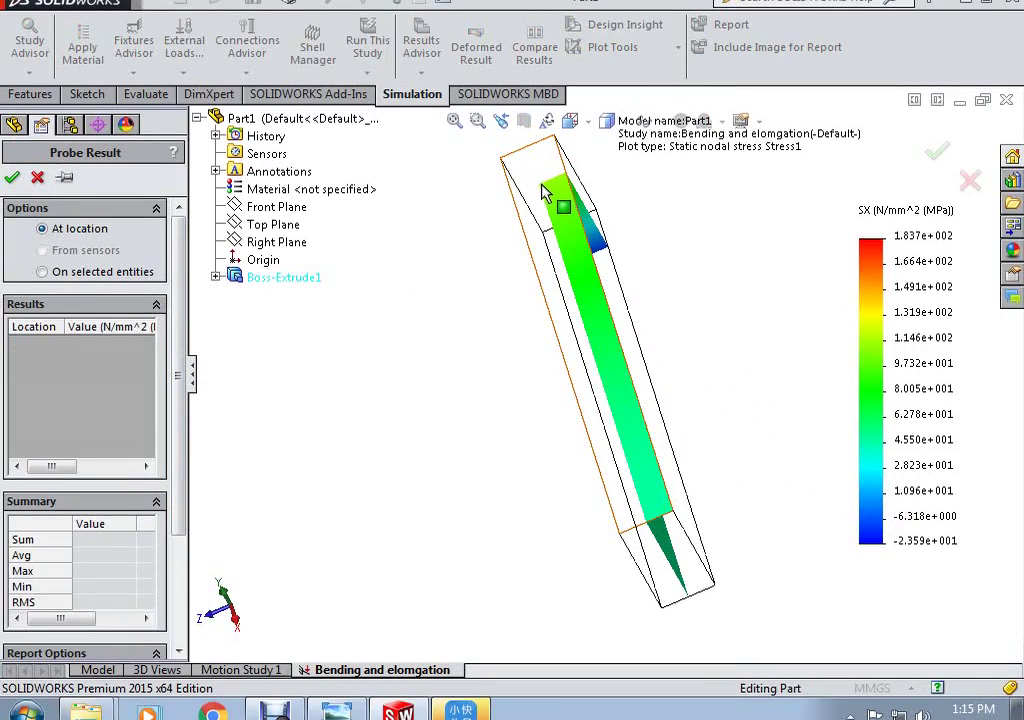
{"action": "left_click", "coordinate": [547, 190]}
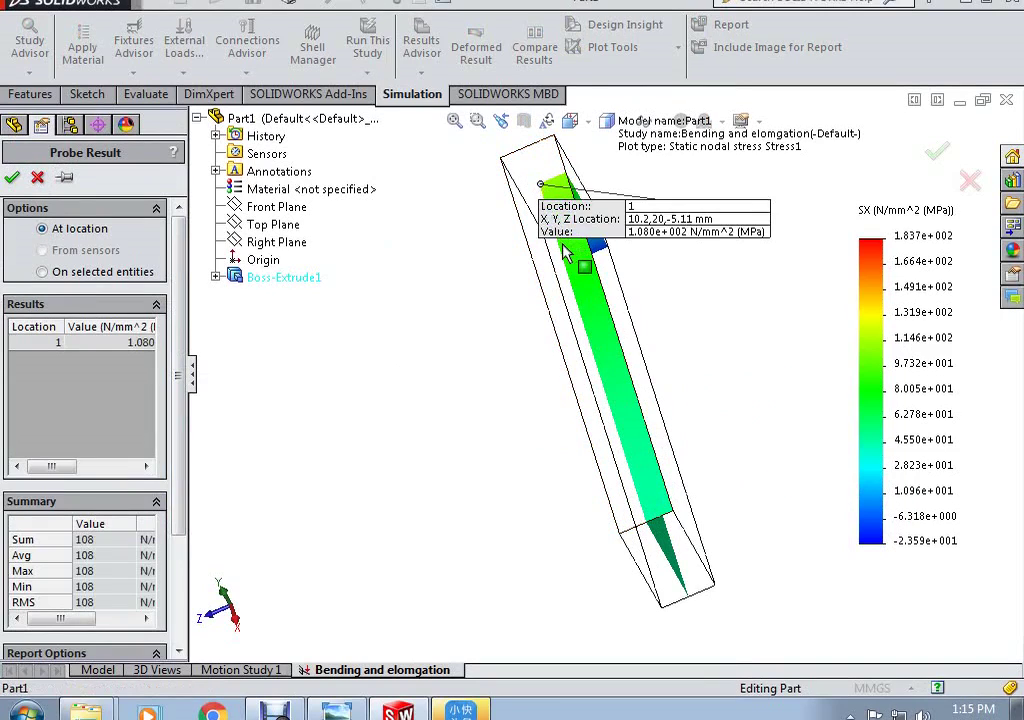
{"action": "scroll", "coordinate": [560, 252], "scroll_direction": "down", "scroll_amount": 3}
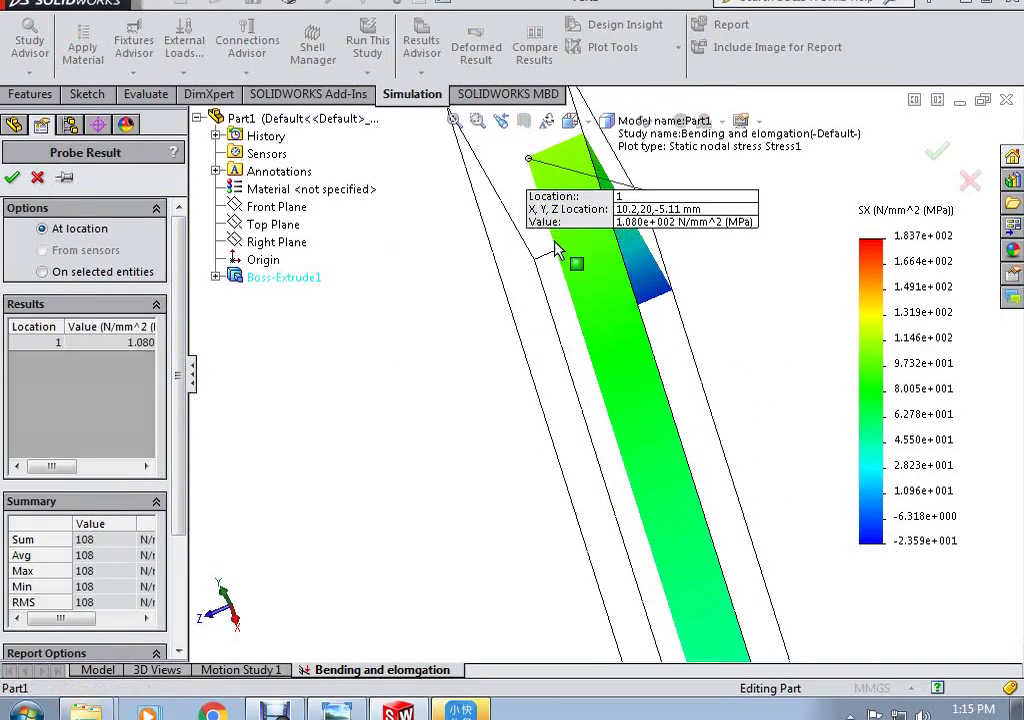
{"action": "left_click", "coordinate": [554, 241]}
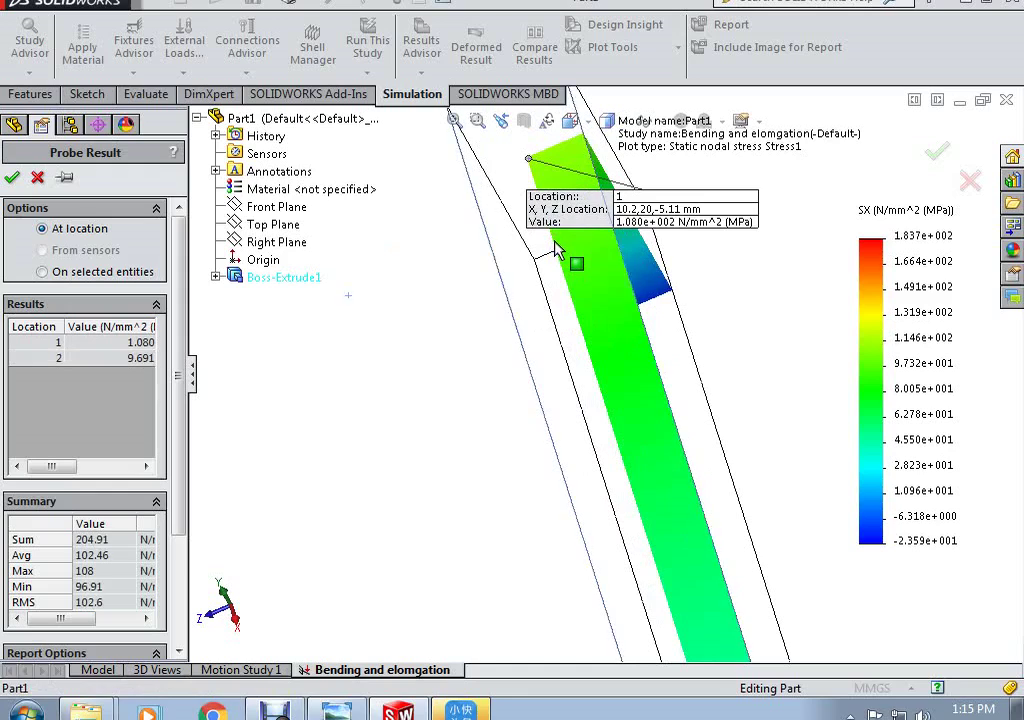
{"action": "left_click", "coordinate": [587, 347]}
Probe four more locations along the same upper edge towards the free end, at about X = 50, 70, 88 and 98 mm.
{"action": "scroll", "coordinate": [519, 322], "scroll_direction": "up", "scroll_amount": 3}
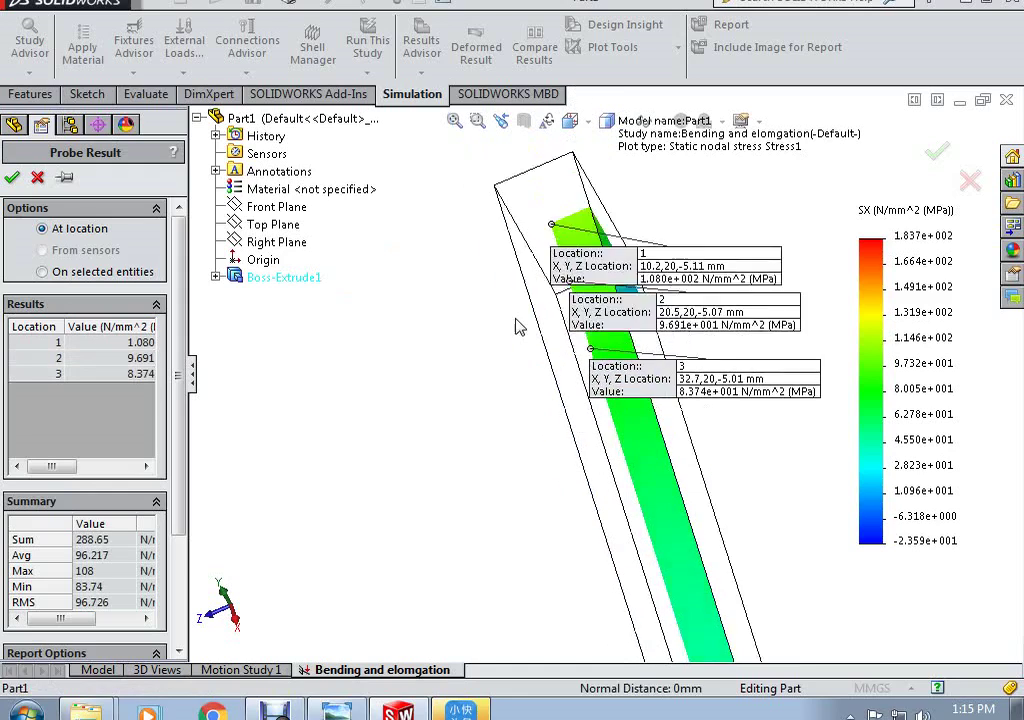
{"action": "left_click", "coordinate": [619, 432]}
{"action": "left_click", "coordinate": [649, 527]}
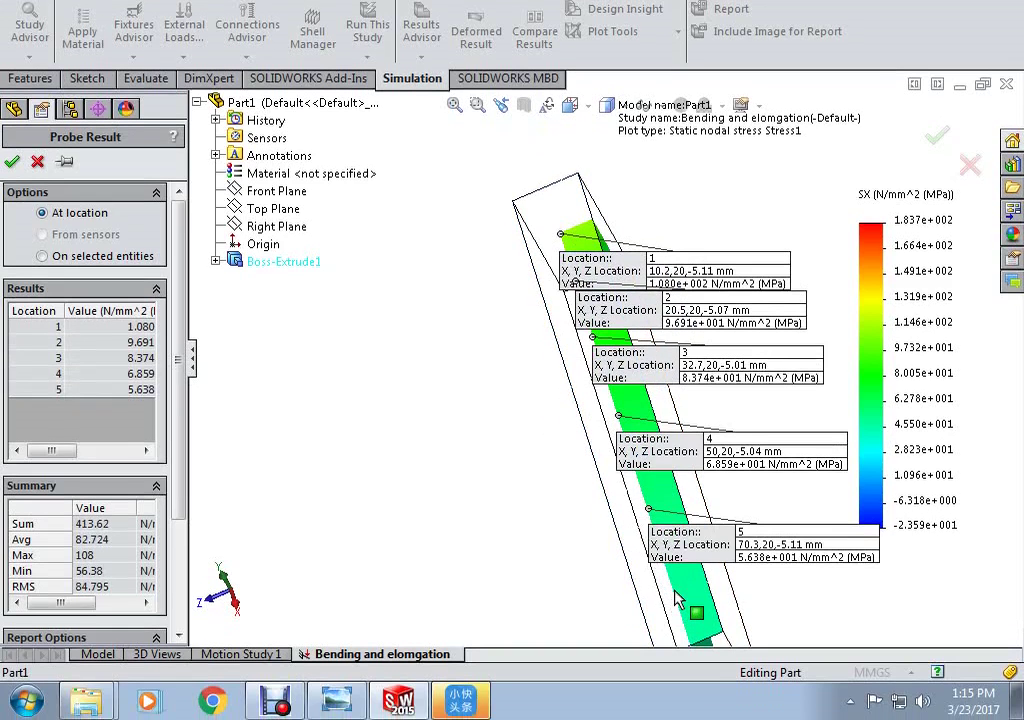
{"action": "left_click", "coordinate": [678, 603]}
{"action": "scroll", "coordinate": [457, 507], "scroll_direction": "up", "scroll_amount": 3}
{"action": "scroll", "coordinate": [502, 445], "scroll_direction": "down", "scroll_amount": 3}
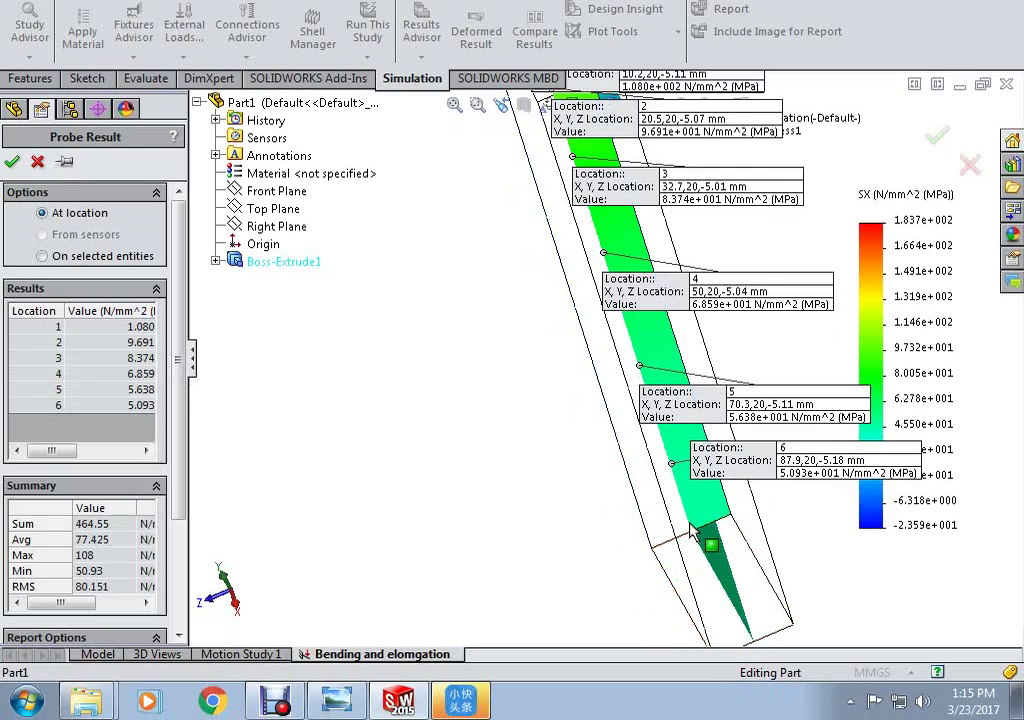
{"action": "left_click", "coordinate": [687, 528]}
{"action": "key", "text": "f"}
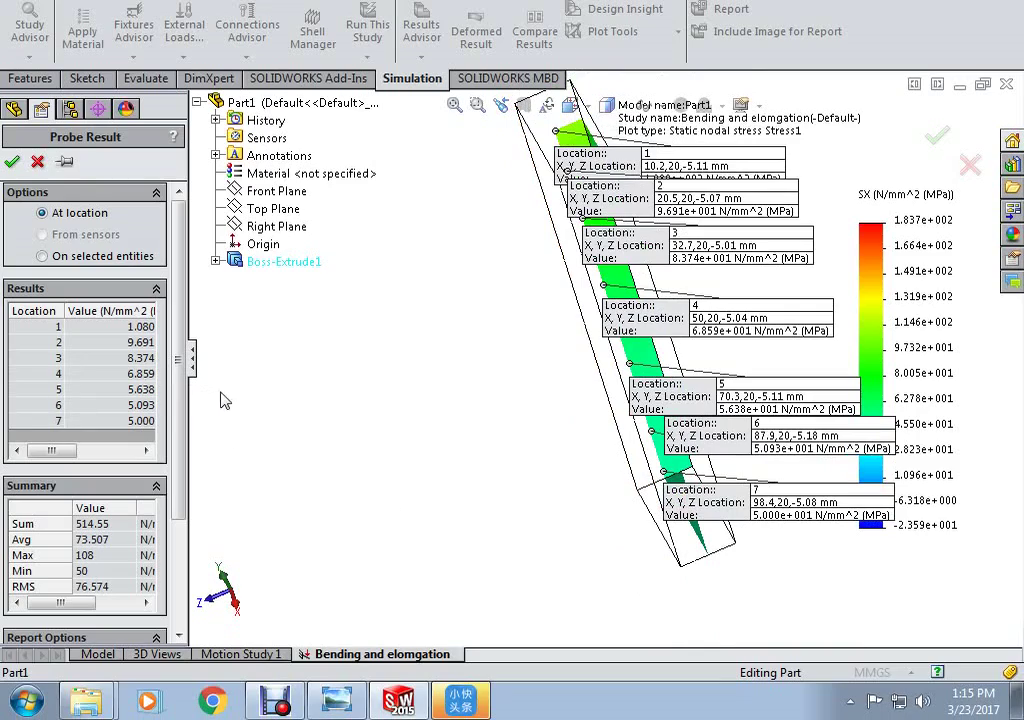
Move the callouts of the first four probed locations away from the beam so their values are readable.
{"action": "middle_click_drag", "start_coordinate": [410, 434], "coordinate": [430, 328]}
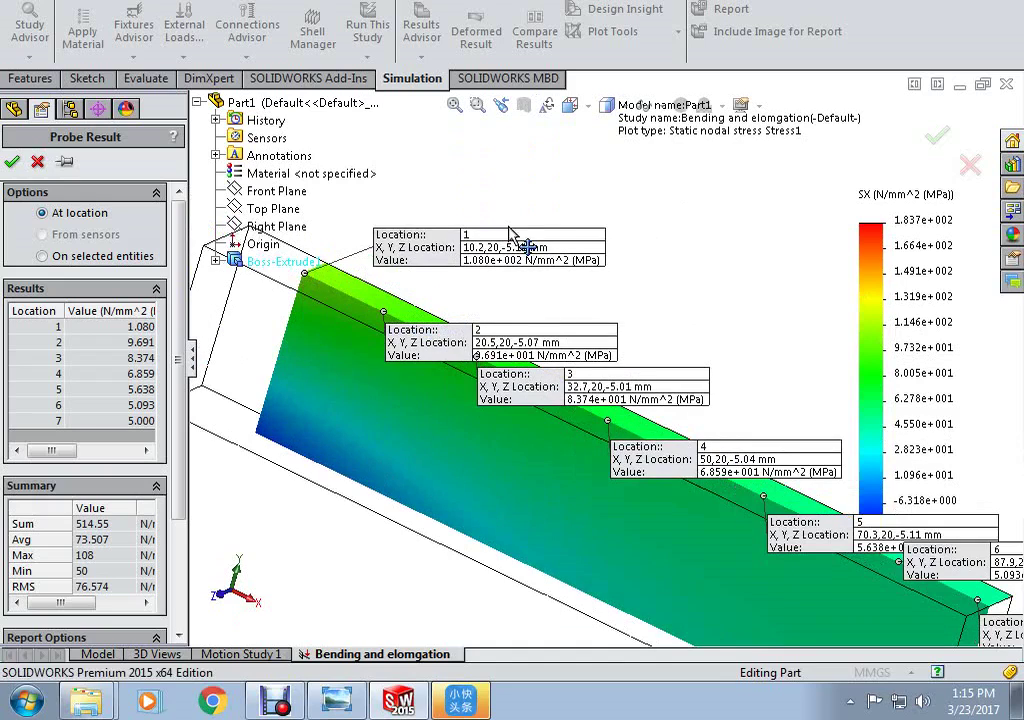
{"action": "left_click_drag", "start_coordinate": [528, 347], "coordinate": [604, 295]}
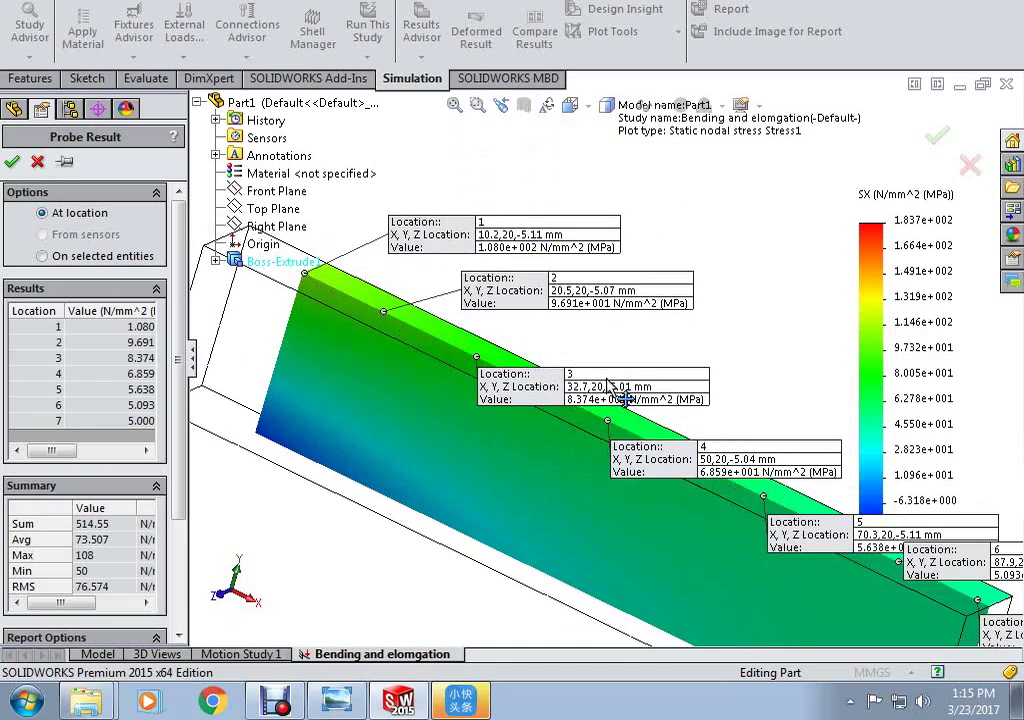
{"action": "left_click_drag", "start_coordinate": [610, 373], "coordinate": [683, 328]}
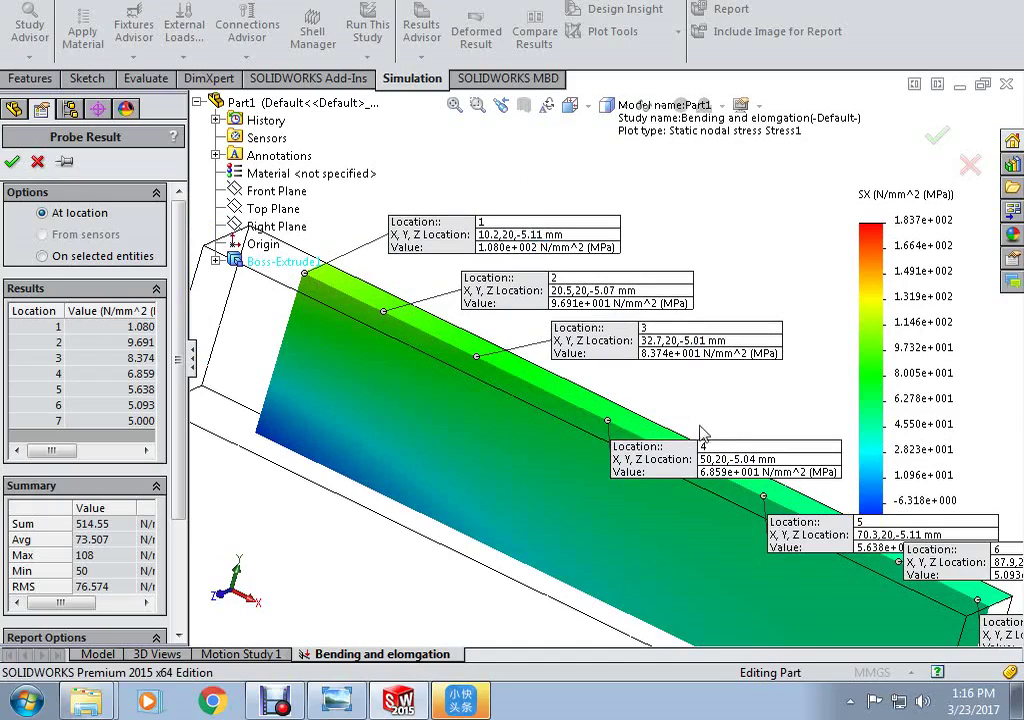
{"action": "left_click_drag", "start_coordinate": [718, 448], "coordinate": [742, 384]}
Examine the probed stress values from the fixed end to the free end of the beam.
{"action": "scroll", "coordinate": [453, 473], "scroll_direction": "up", "scroll_amount": 3}
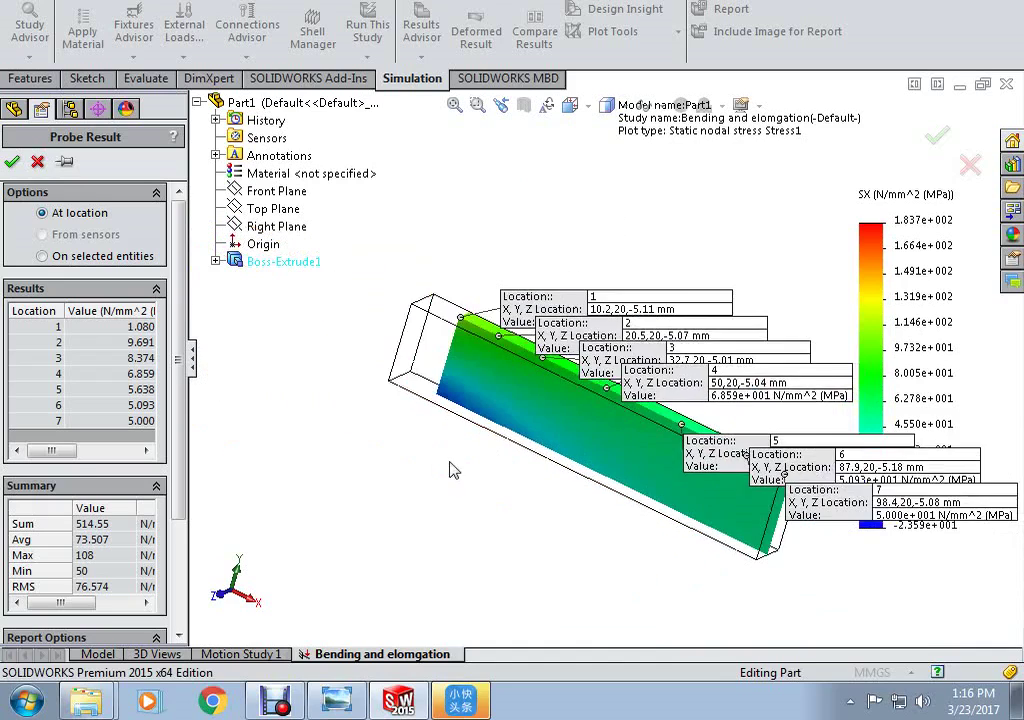
{"action": "scroll", "coordinate": [928, 400], "scroll_direction": "up", "scroll_amount": 1}
{"action": "scroll", "coordinate": [928, 400], "scroll_direction": "down", "scroll_amount": 2}
{"action": "scroll", "coordinate": [632, 360], "scroll_direction": "up", "scroll_amount": 1}
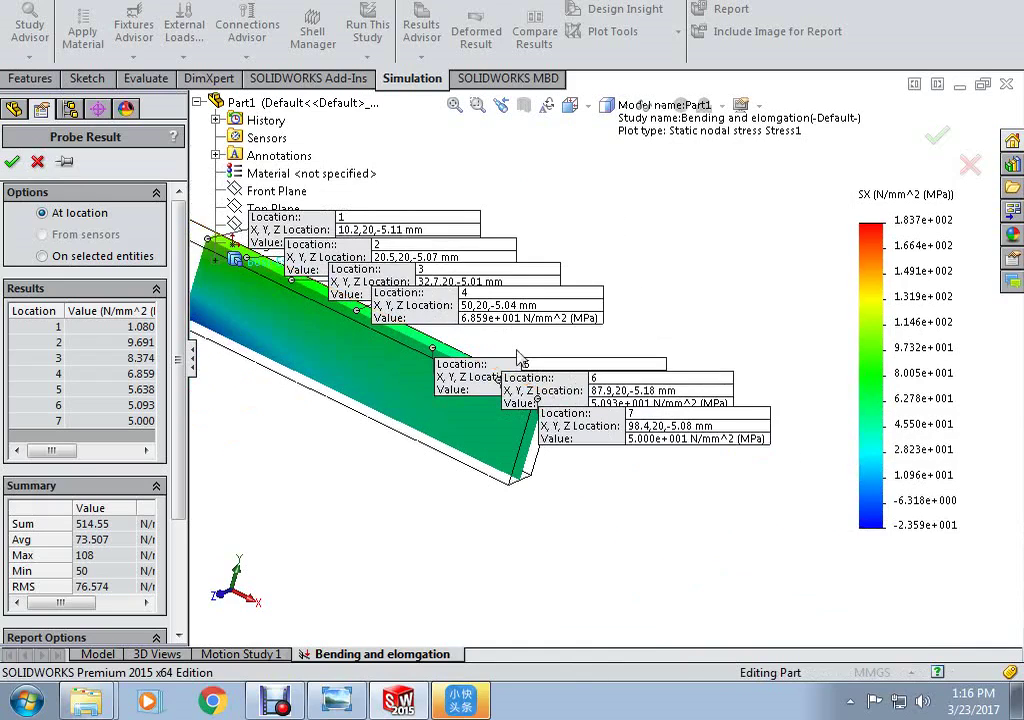
{"action": "scroll", "coordinate": [568, 385], "scroll_direction": "up", "scroll_amount": 2}
{"action": "scroll", "coordinate": [393, 262], "scroll_direction": "down", "scroll_amount": 1}
{"action": "scroll", "coordinate": [400, 240], "scroll_direction": "down", "scroll_amount": 2}
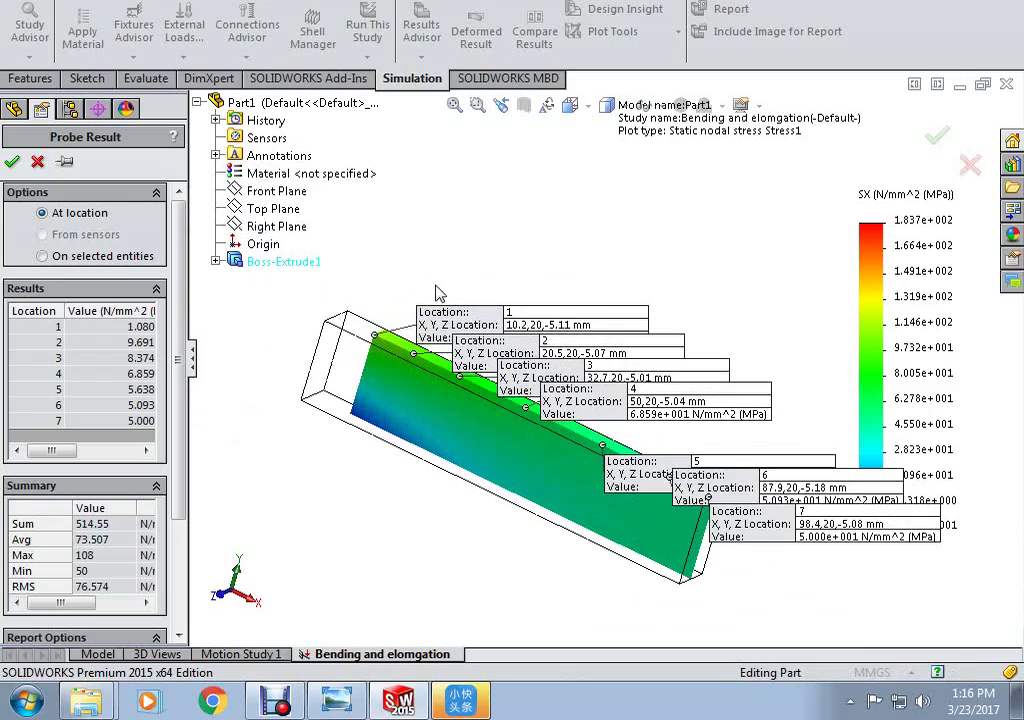
{"action": "scroll", "coordinate": [380, 345], "scroll_direction": "down", "scroll_amount": 2}
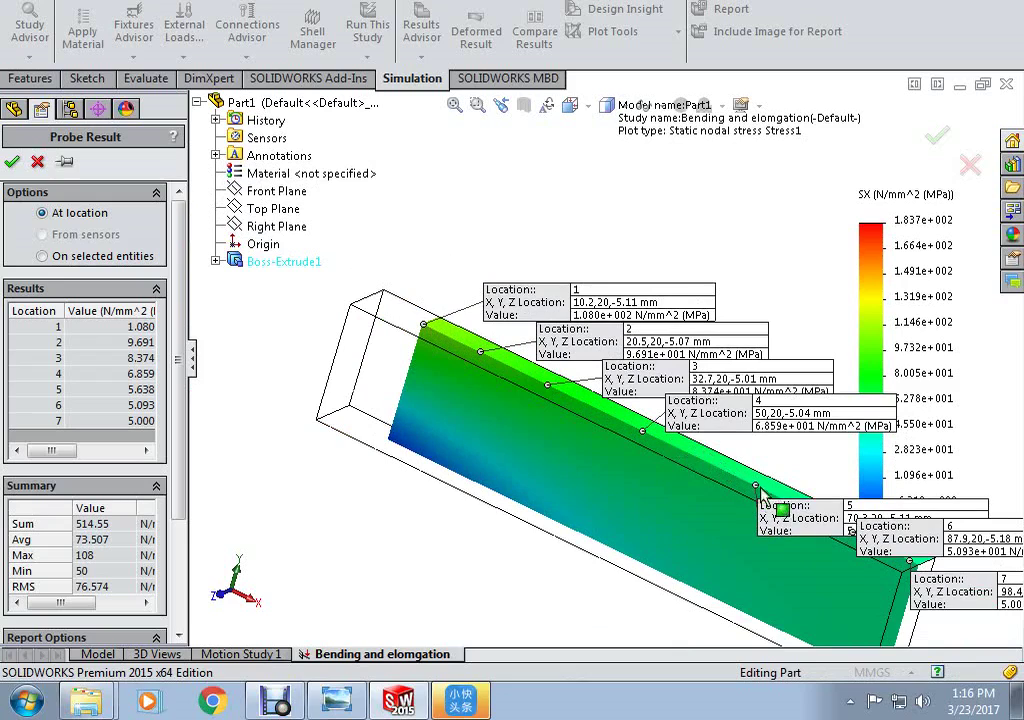
Plot the probed stresses as a graph over location, examine the curve, and close the graph.
{"action": "scroll", "coordinate": [183, 478], "scroll_direction": "down", "scroll_amount": 1}
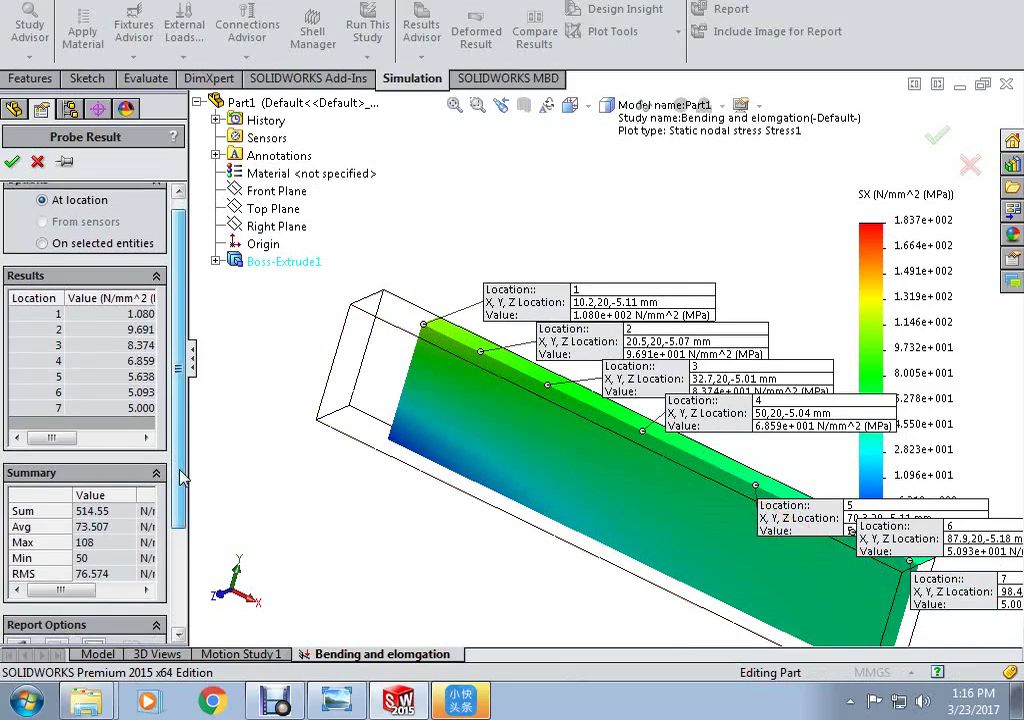
{"action": "scroll", "coordinate": [183, 478], "scroll_direction": "down", "scroll_amount": 3}
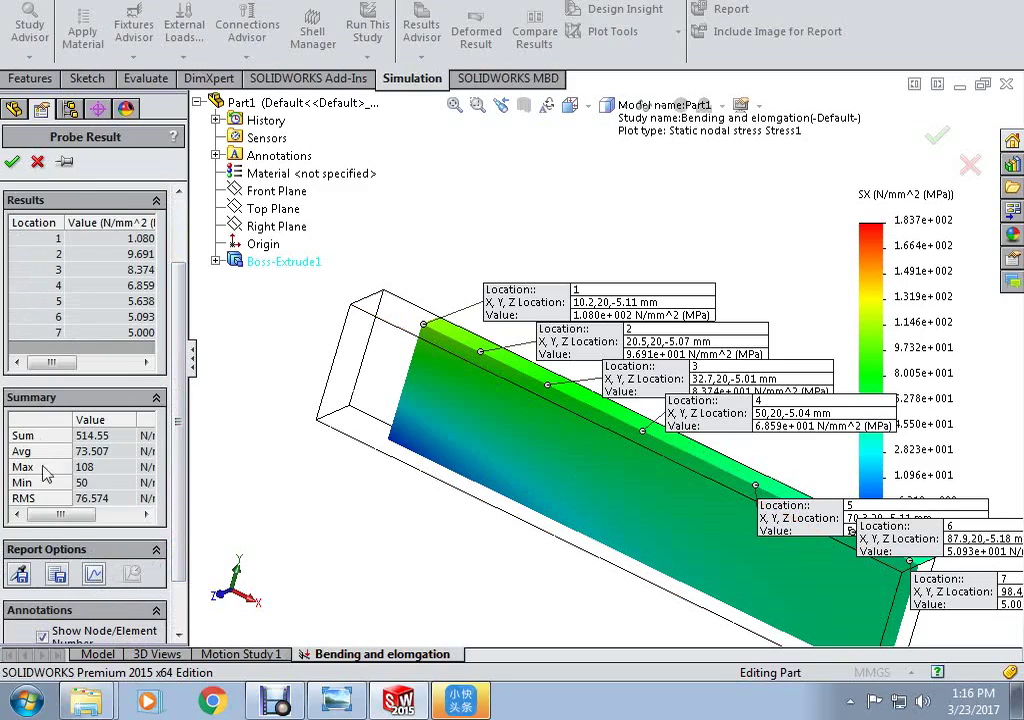
{"action": "left_click", "coordinate": [95, 575]}
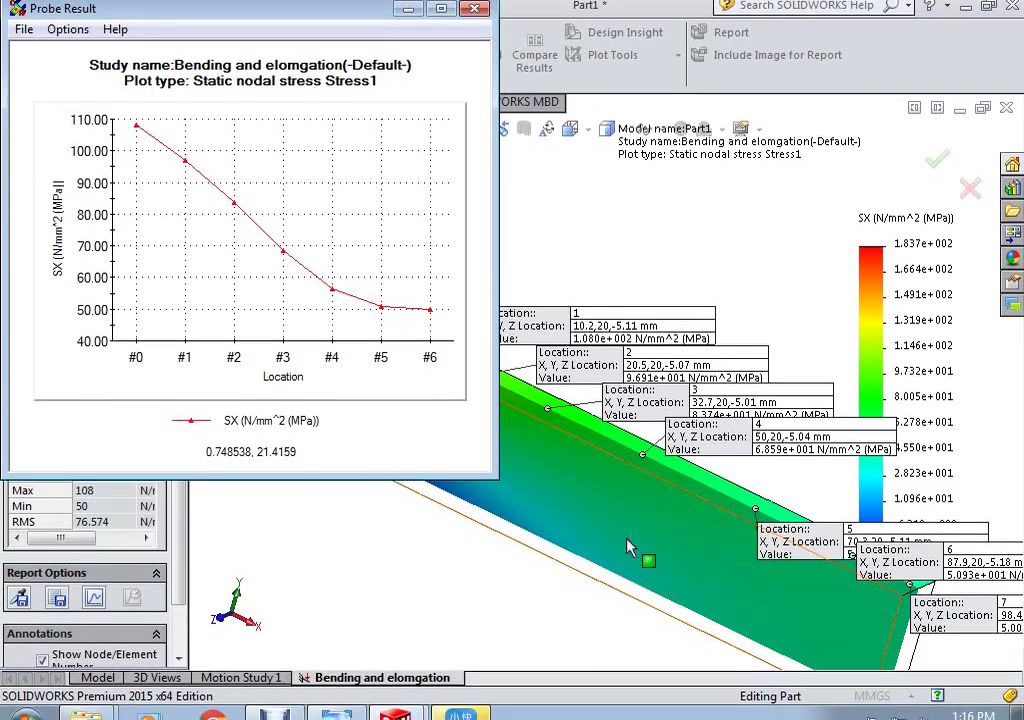
{"action": "middle_click_drag", "start_coordinate": [628, 547], "coordinate": [520, 448]}
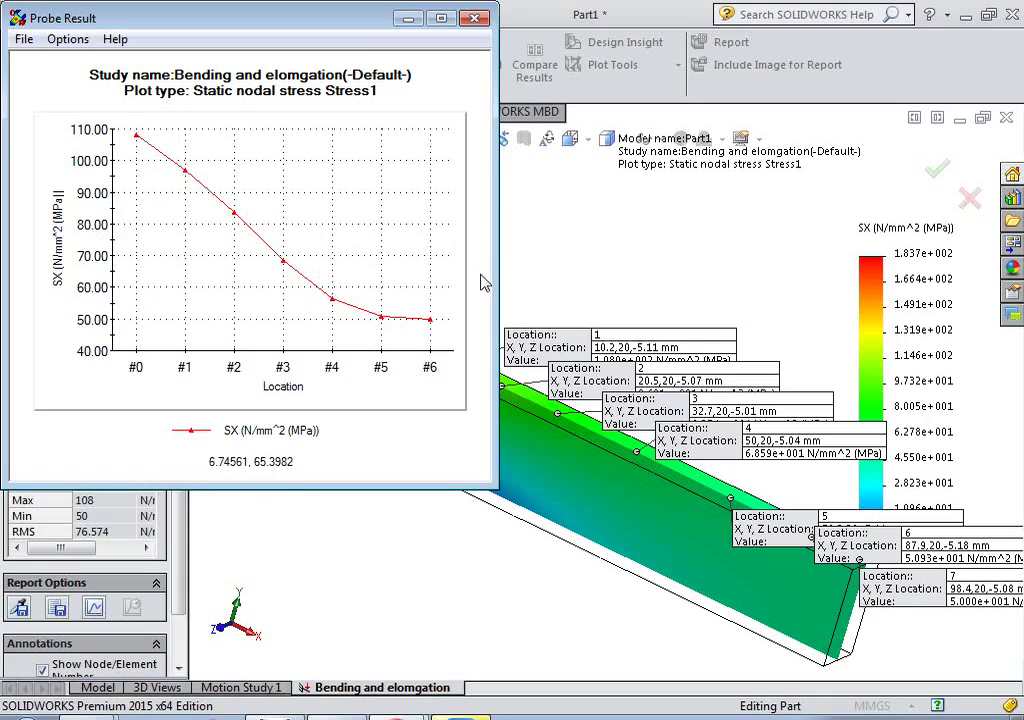
{"action": "left_click", "coordinate": [474, 20]}
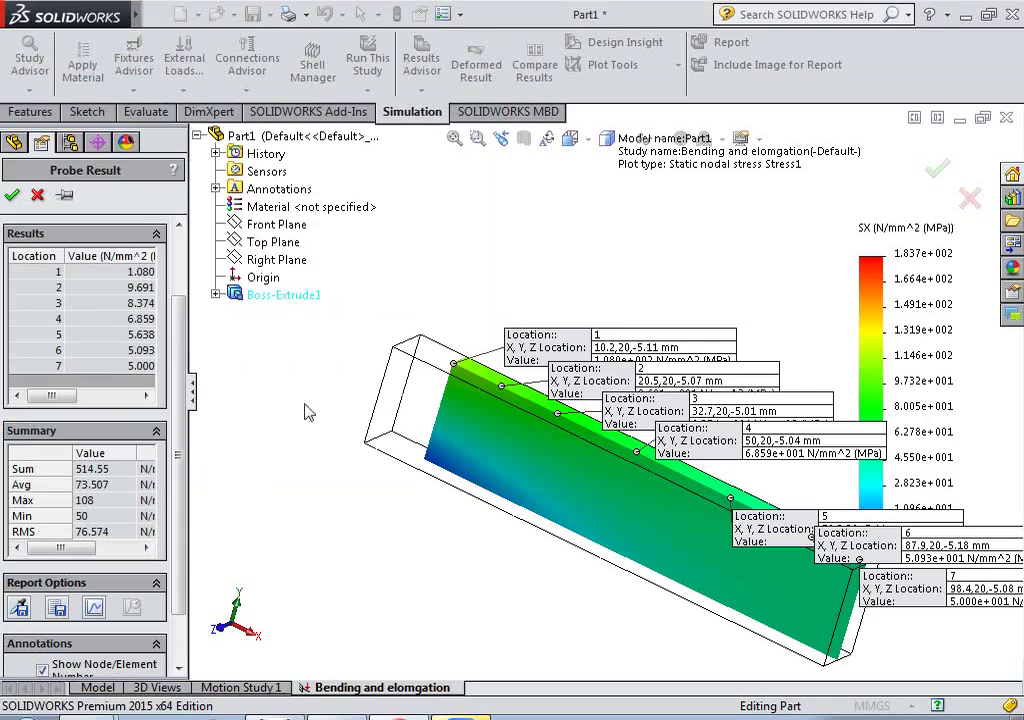
Clear all probed locations and close the probe without keeping results.
{"action": "left_click", "coordinate": [87, 304]}
{"action": "right_click", "coordinate": [112, 310]}
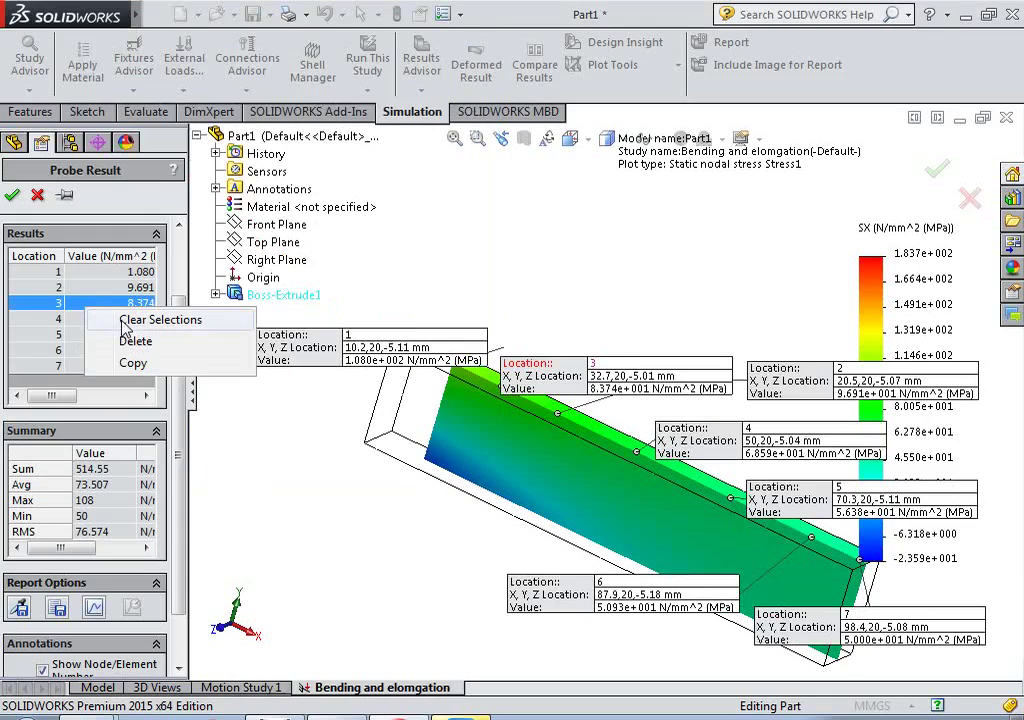
{"action": "left_click", "coordinate": [124, 321]}
{"action": "scroll", "coordinate": [457, 352], "scroll_direction": "down", "scroll_amount": 1}
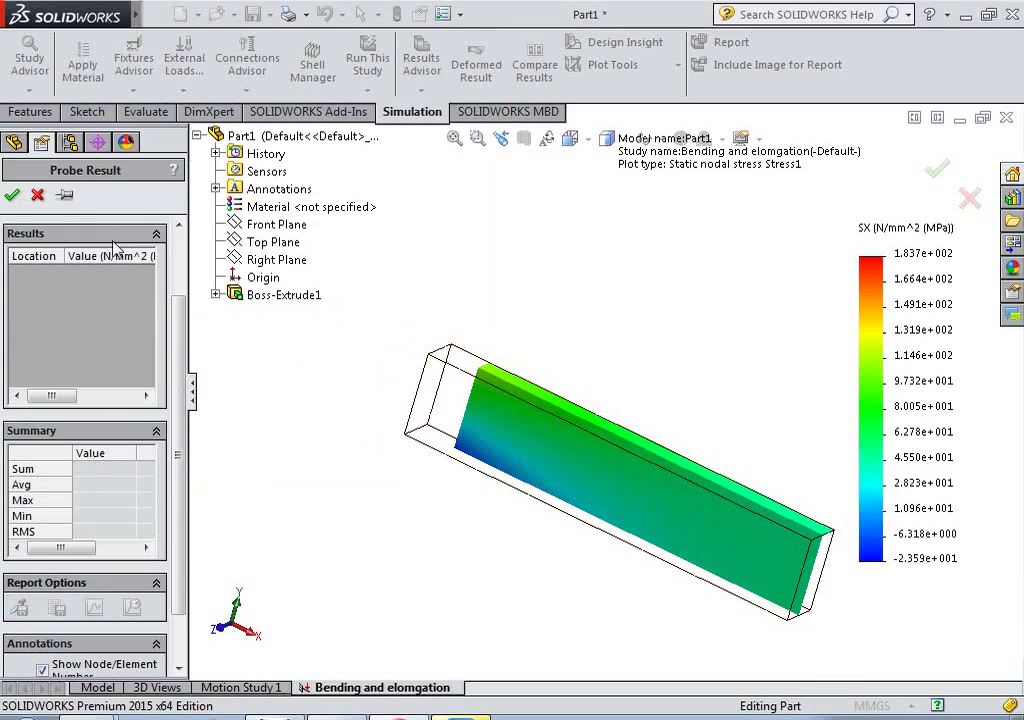
{"action": "left_click", "coordinate": [37, 196]}
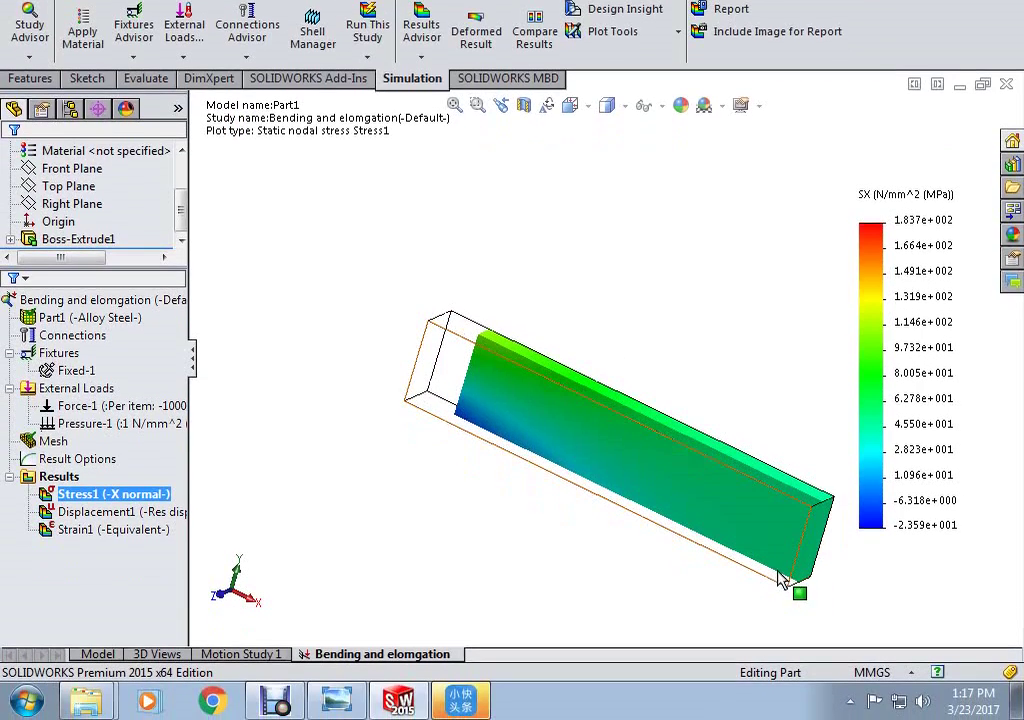
Change the Stress1 plot to TXY: Shear in Y Dir. on YZ Plane and examine the clipped face near the fixed end.
{"action": "scroll", "coordinate": [478, 350], "scroll_direction": "down", "scroll_amount": 4}
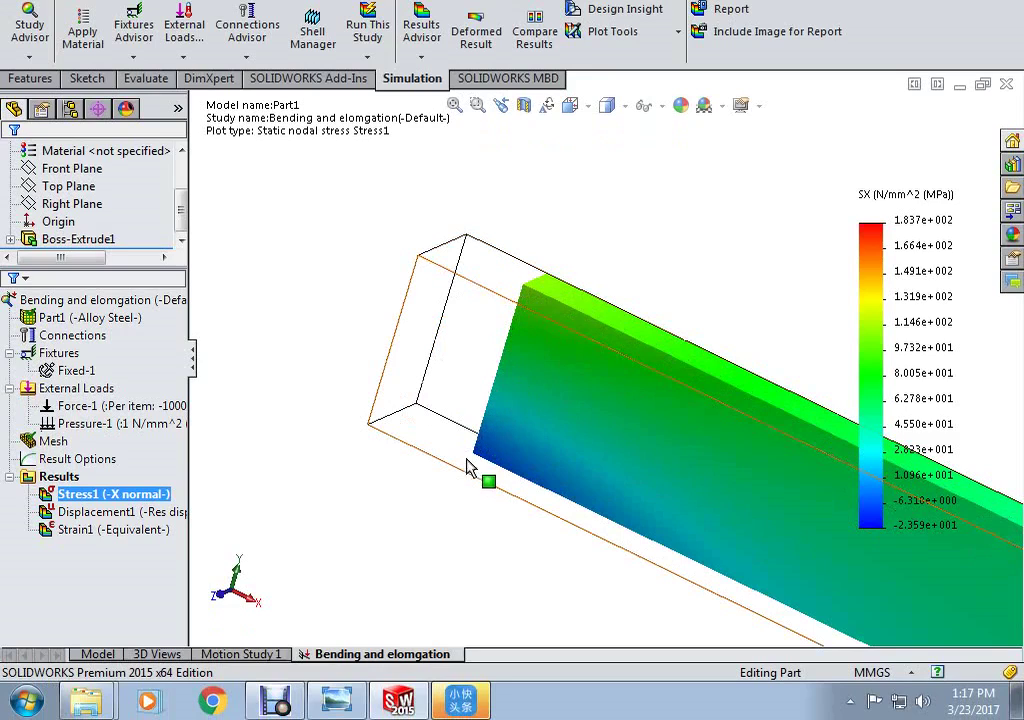
{"action": "right_click", "coordinate": [127, 500]}
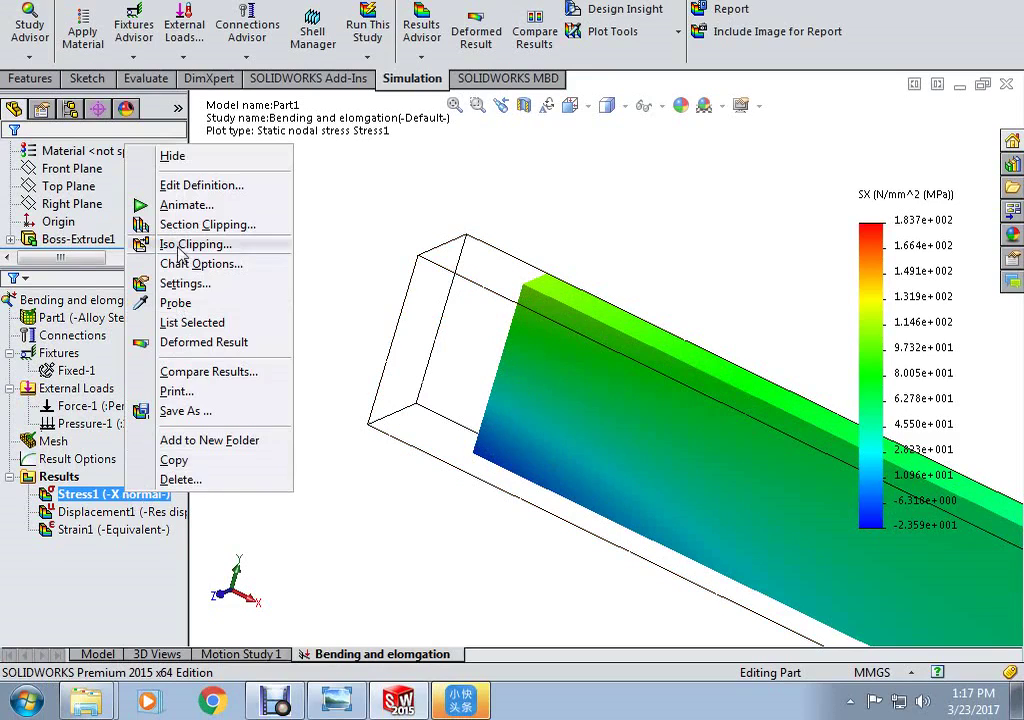
{"action": "left_click", "coordinate": [175, 188]}
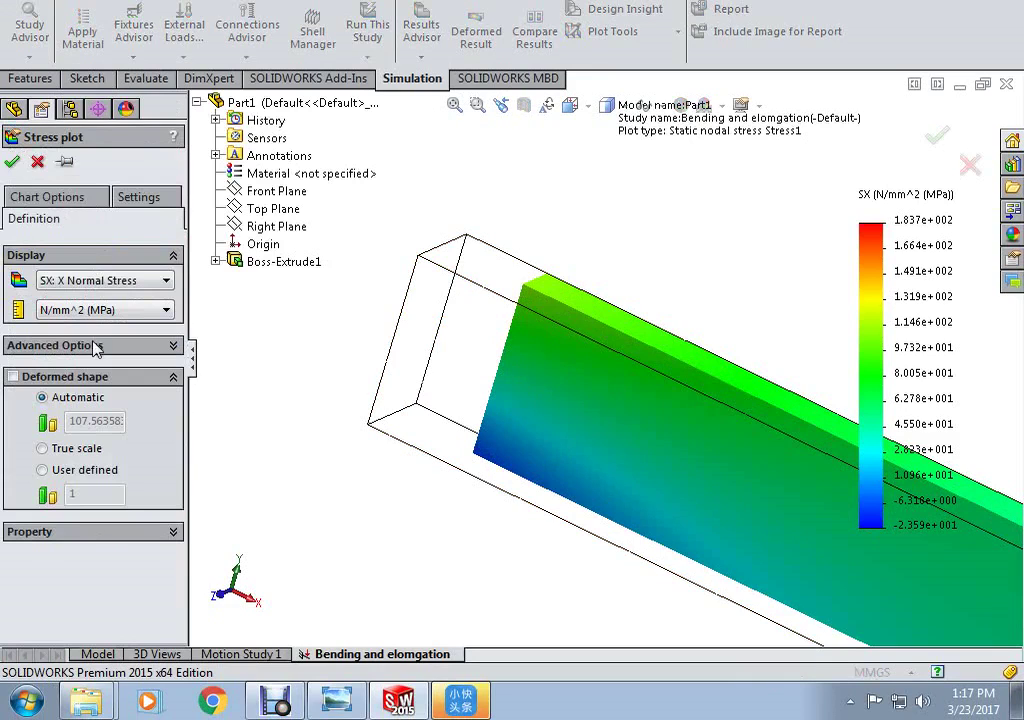
{"action": "left_click", "coordinate": [87, 282]}
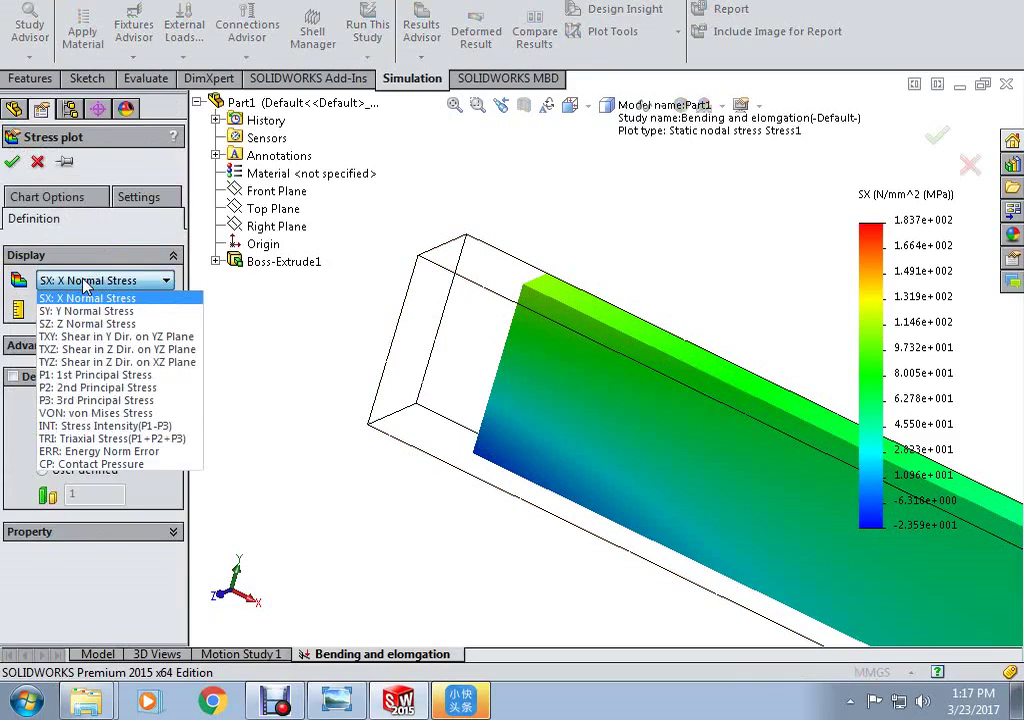
{"action": "left_click", "coordinate": [85, 337]}
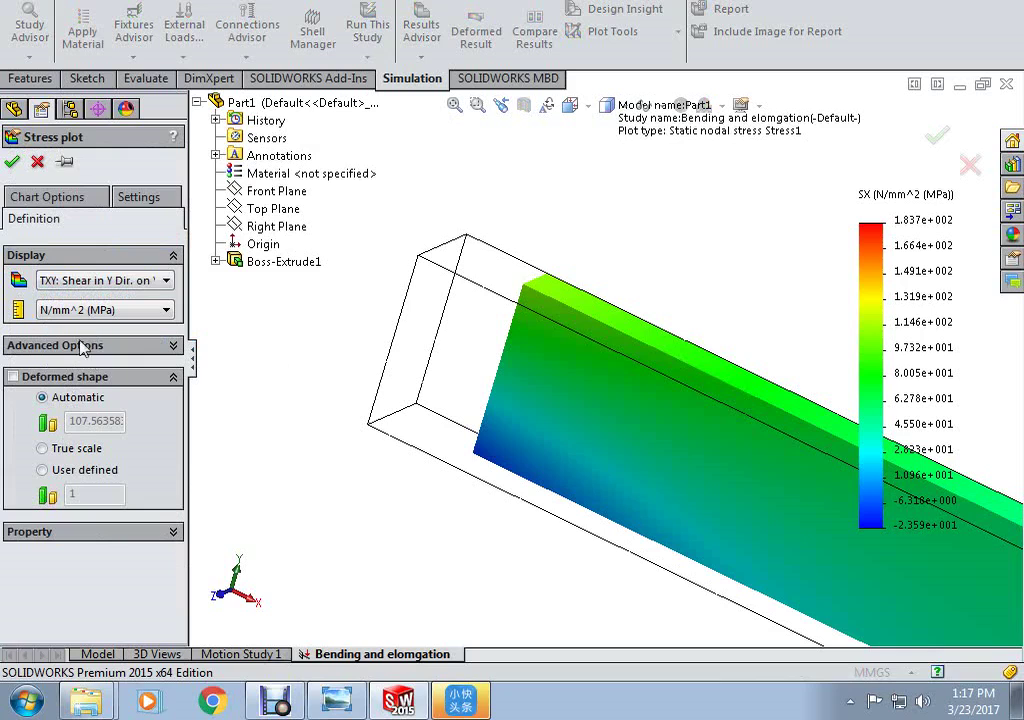
{"action": "left_click", "coordinate": [12, 163]}
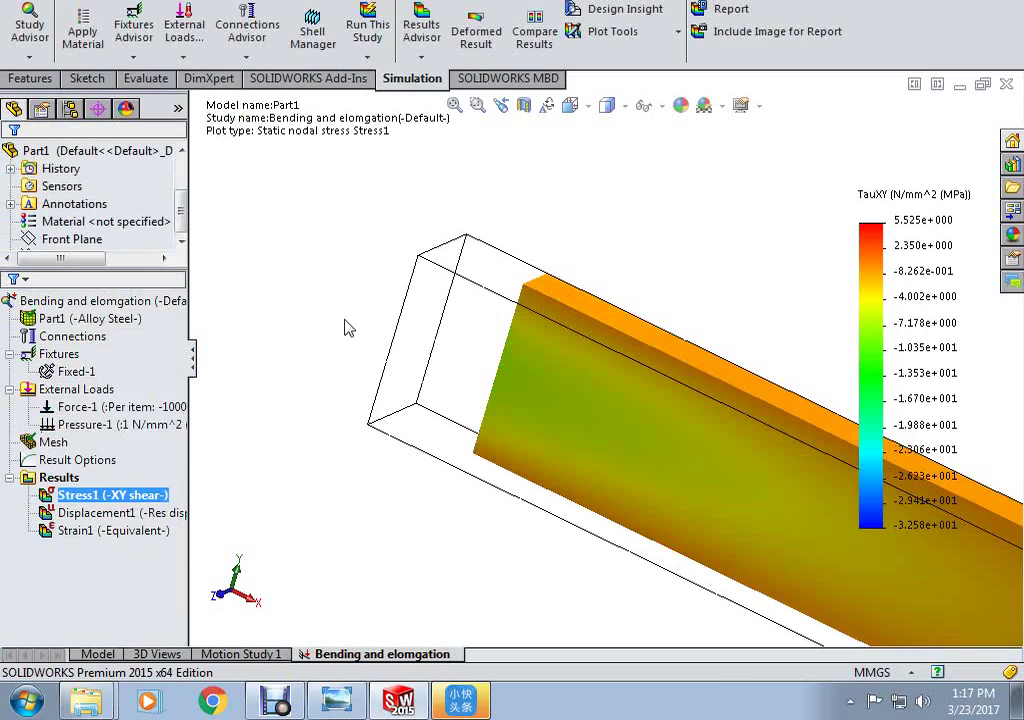
{"action": "scroll", "coordinate": [377, 370], "scroll_direction": "up", "scroll_amount": 2}
{"action": "scroll", "coordinate": [490, 437], "scroll_direction": "down", "scroll_amount": 2}
{"action": "middle_click_drag", "start_coordinate": [490, 437], "coordinate": [505, 418]}
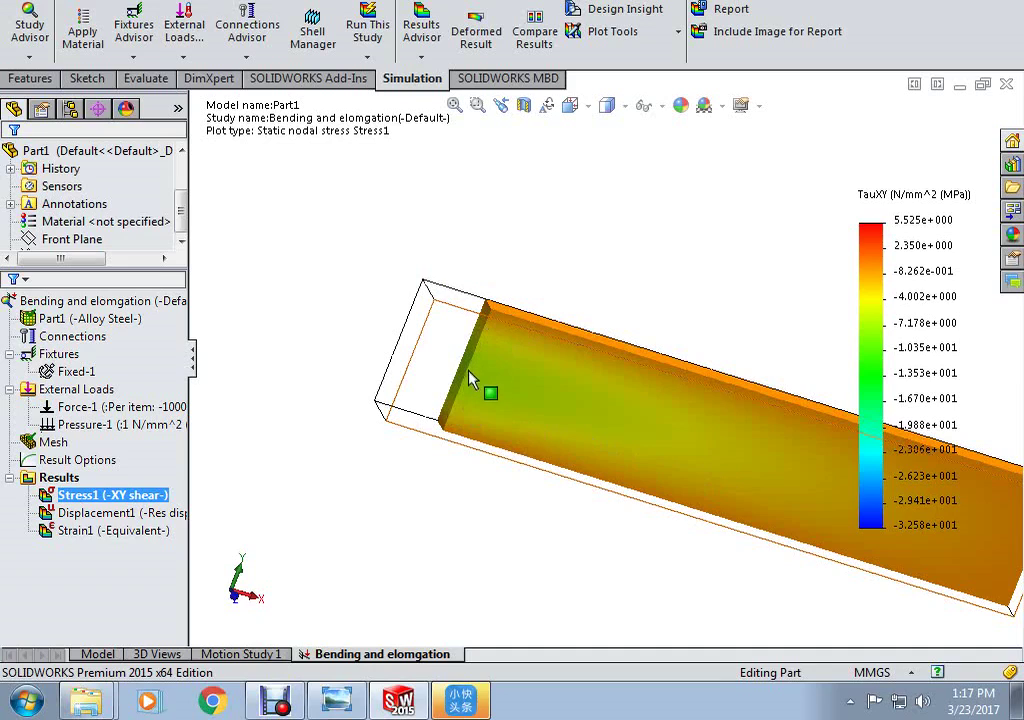
Probe the shear stress at seven locations from the lower to the upper edge of the cut section, at about X = 10 mm.
{"action": "right_click", "coordinate": [122, 505]}
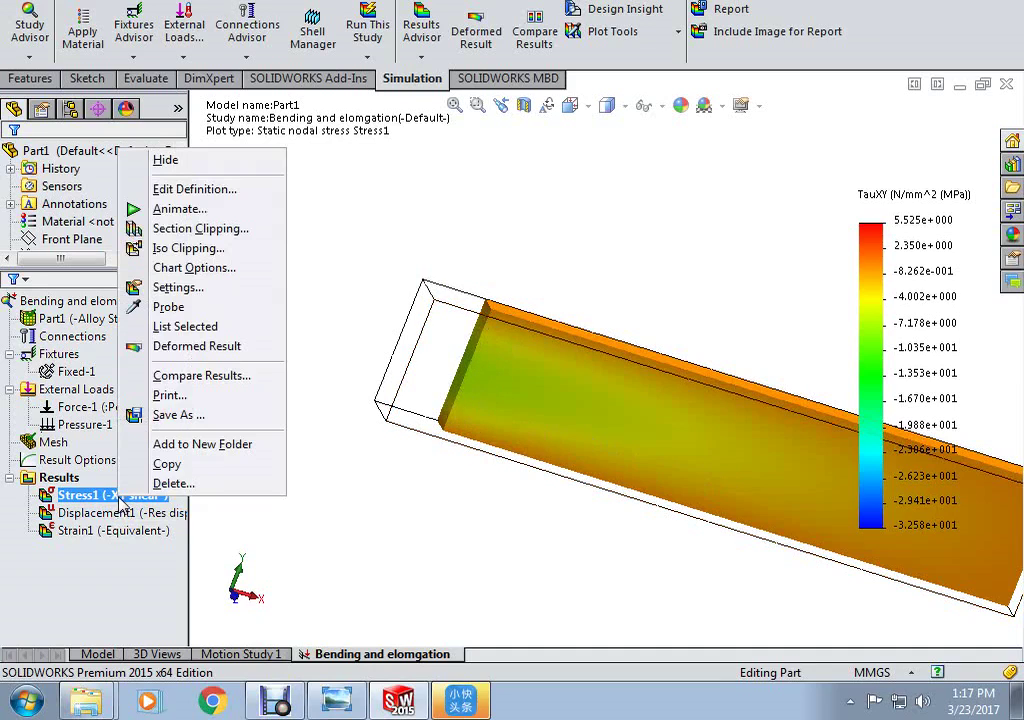
{"action": "left_click", "coordinate": [168, 307]}
{"action": "scroll", "coordinate": [457, 410], "scroll_direction": "down", "scroll_amount": 2}
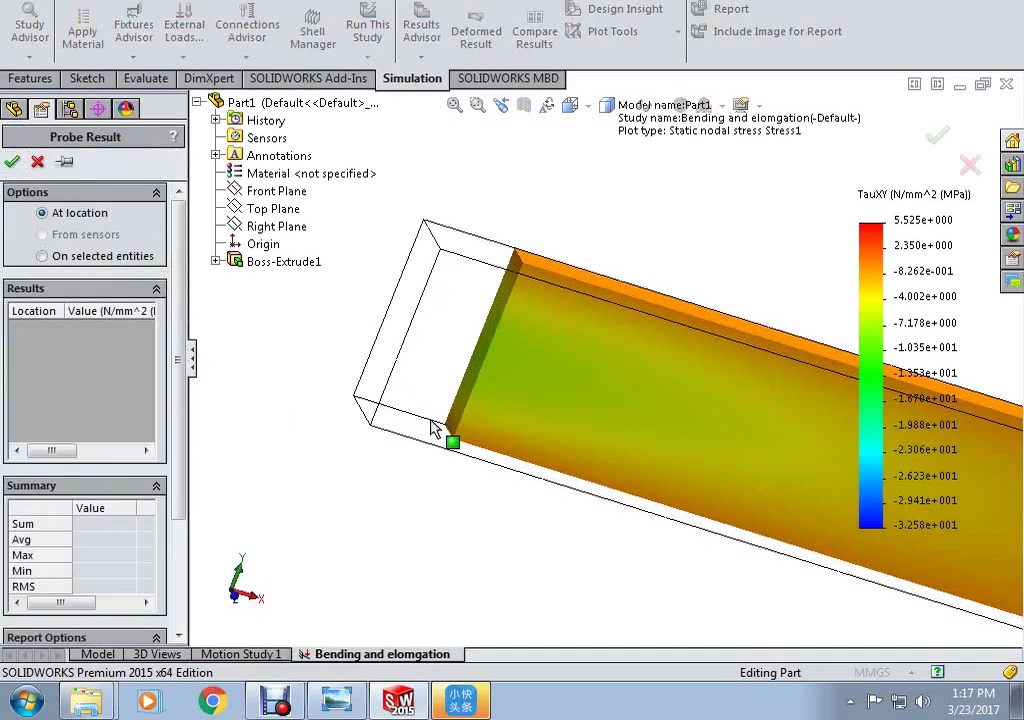
{"action": "mouse_move", "coordinate": [473, 418]}
{"action": "middle_mouse_down"}
{"action": "mouse_move", "coordinate": [480, 446]}
{"action": "mouse_move", "coordinate": [475, 422]}
{"action": "middle_mouse_up"}
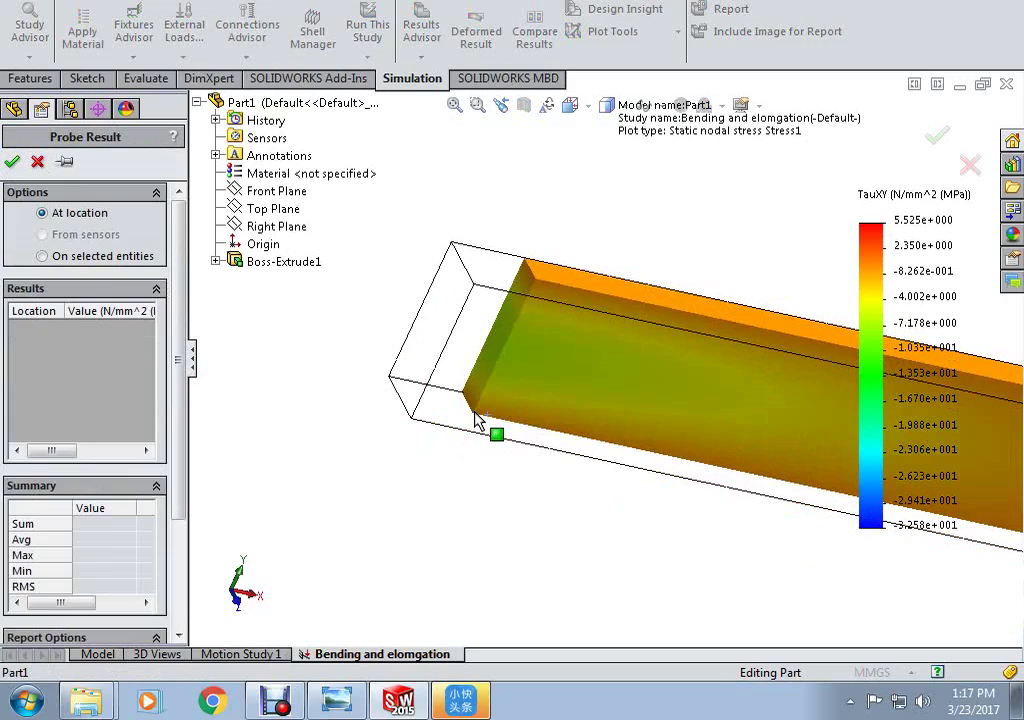
{"action": "left_click", "coordinate": [475, 409]}
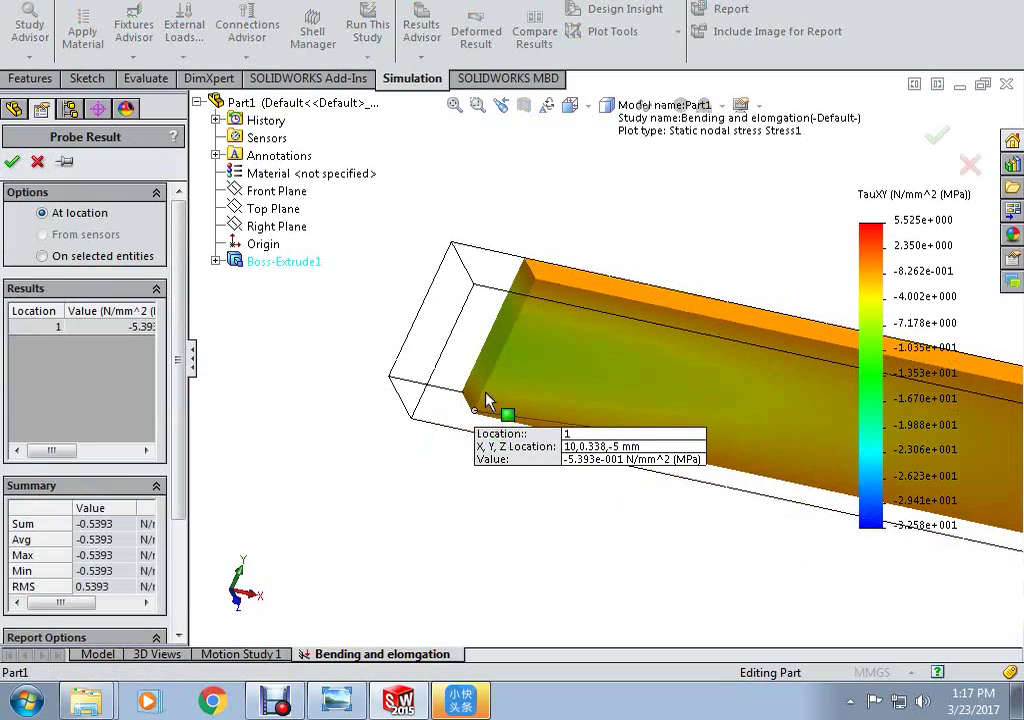
{"action": "left_click", "coordinate": [486, 390]}
{"action": "left_click", "coordinate": [504, 343]}
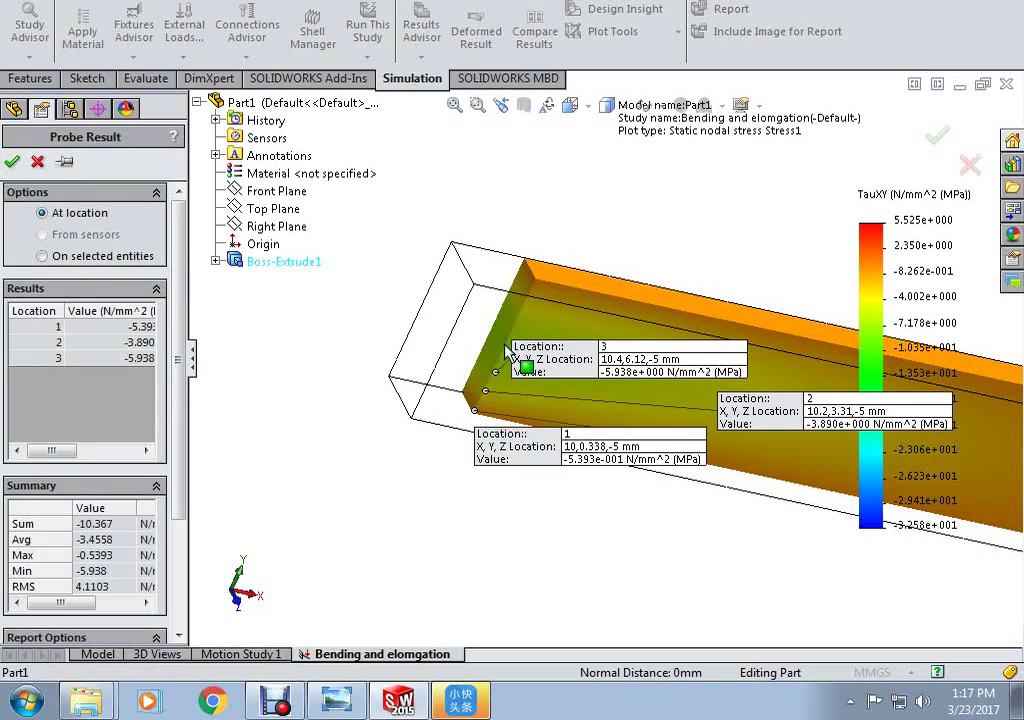
{"action": "left_click", "coordinate": [496, 372]}
{"action": "left_click", "coordinate": [516, 319]}
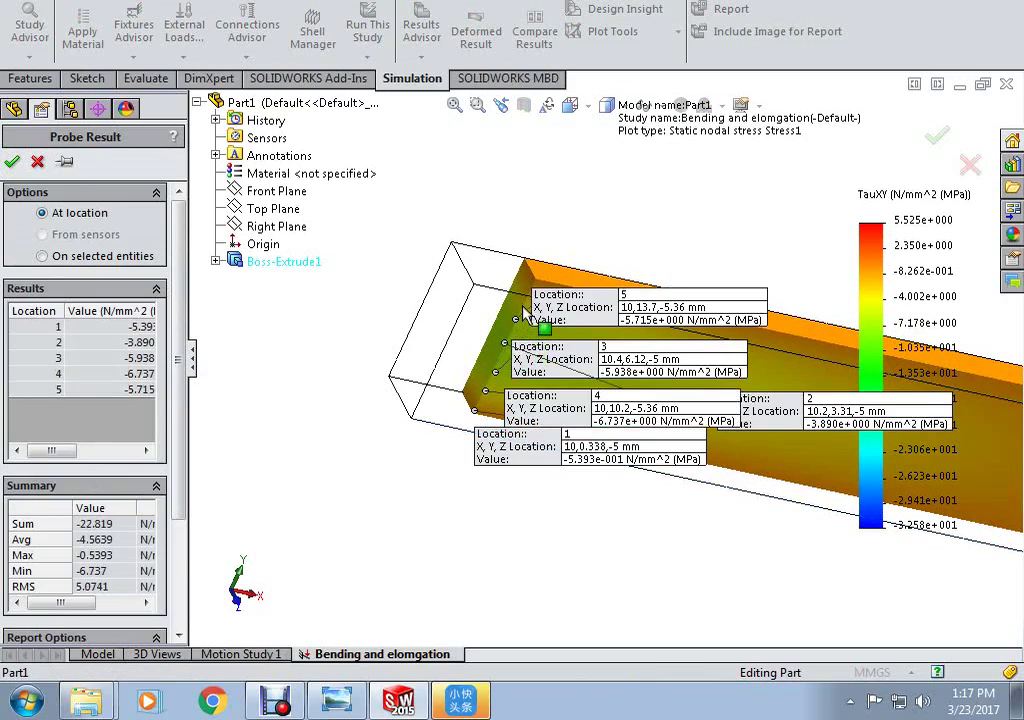
{"action": "left_click", "coordinate": [527, 297]}
{"action": "scroll", "coordinate": [529, 290], "scroll_direction": "down", "scroll_amount": 2}
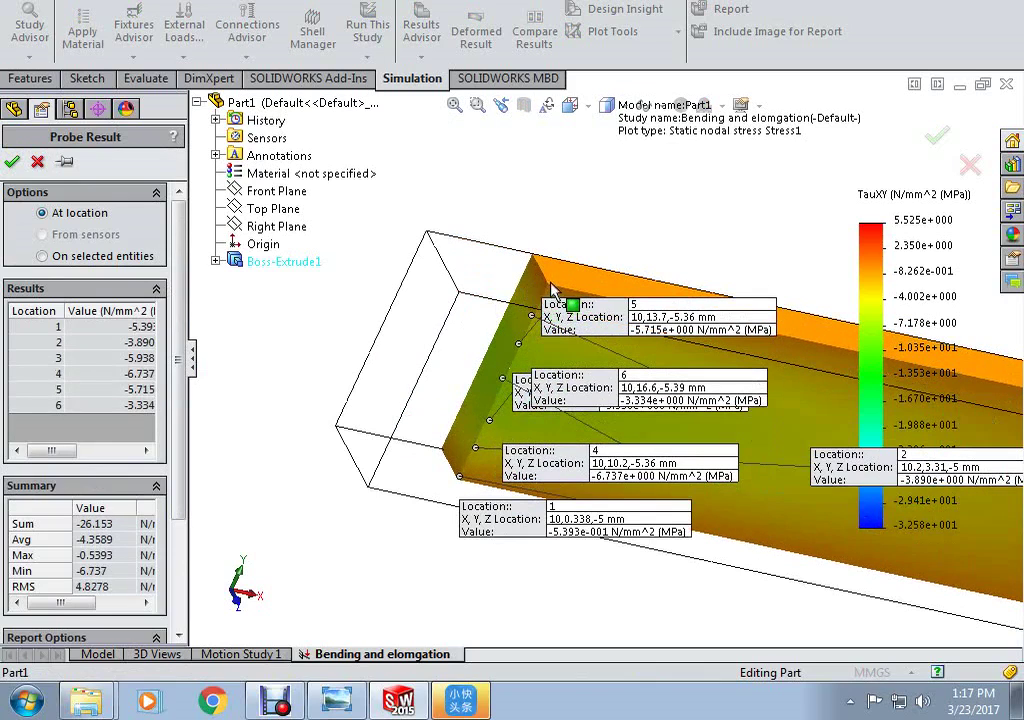
{"action": "left_click", "coordinate": [547, 285]}
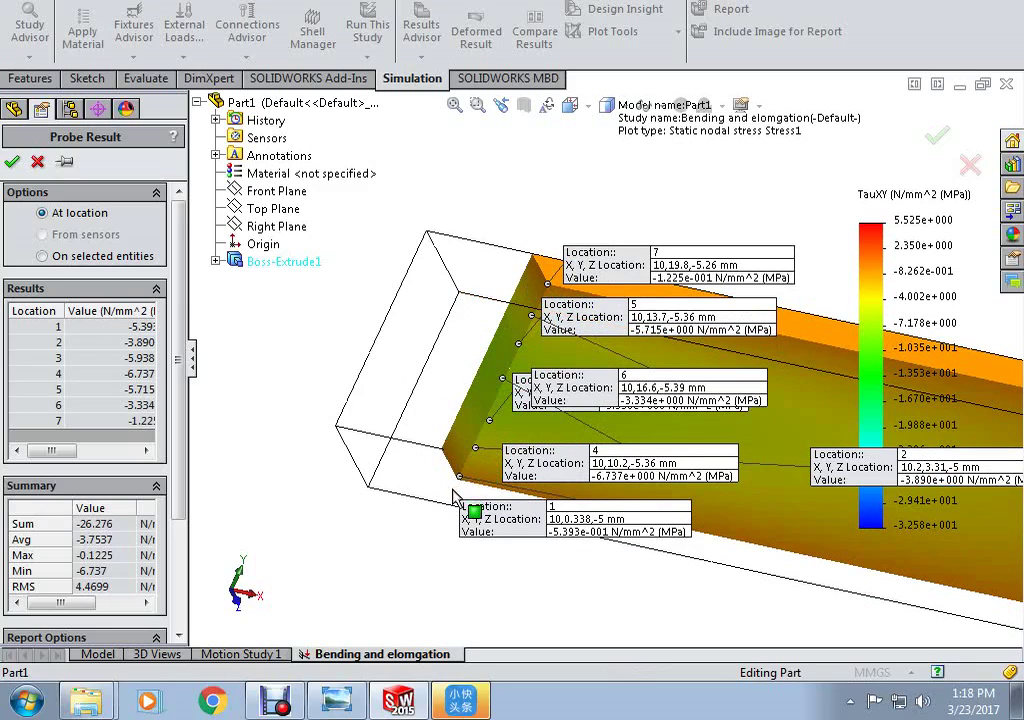
Plot the seven probed shear stresses as a graph over location, examine the curve, and close the graph and the probe.
{"action": "scroll", "coordinate": [150, 330], "scroll_direction": "down", "scroll_amount": 3}
{"action": "left_click", "coordinate": [96, 511]}
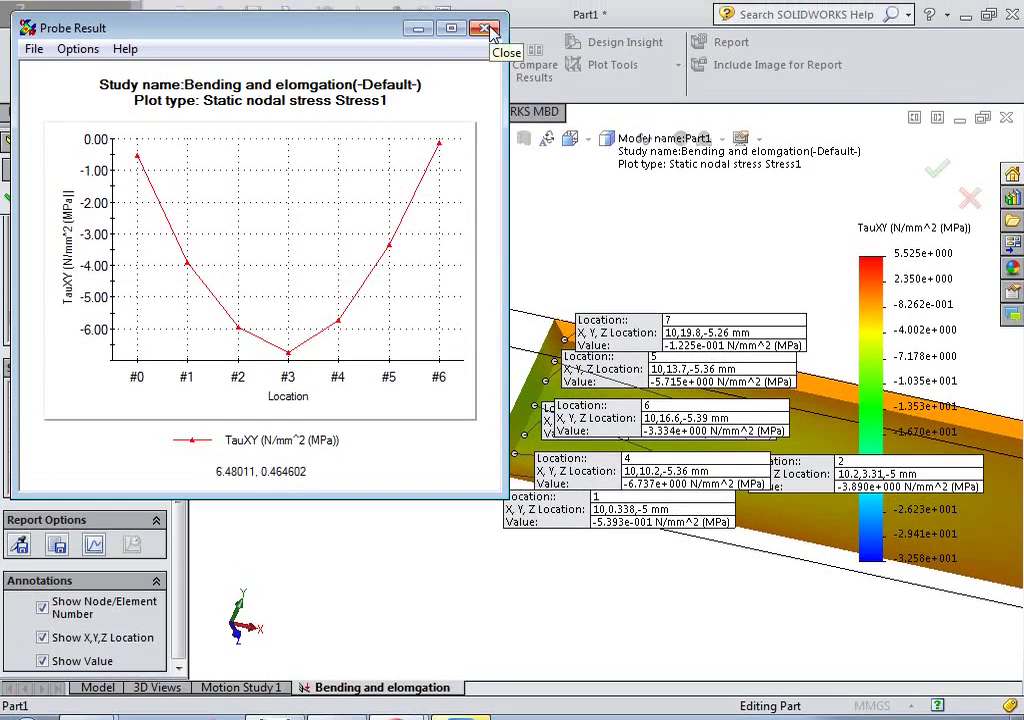
{"action": "left_click", "coordinate": [486, 29]}
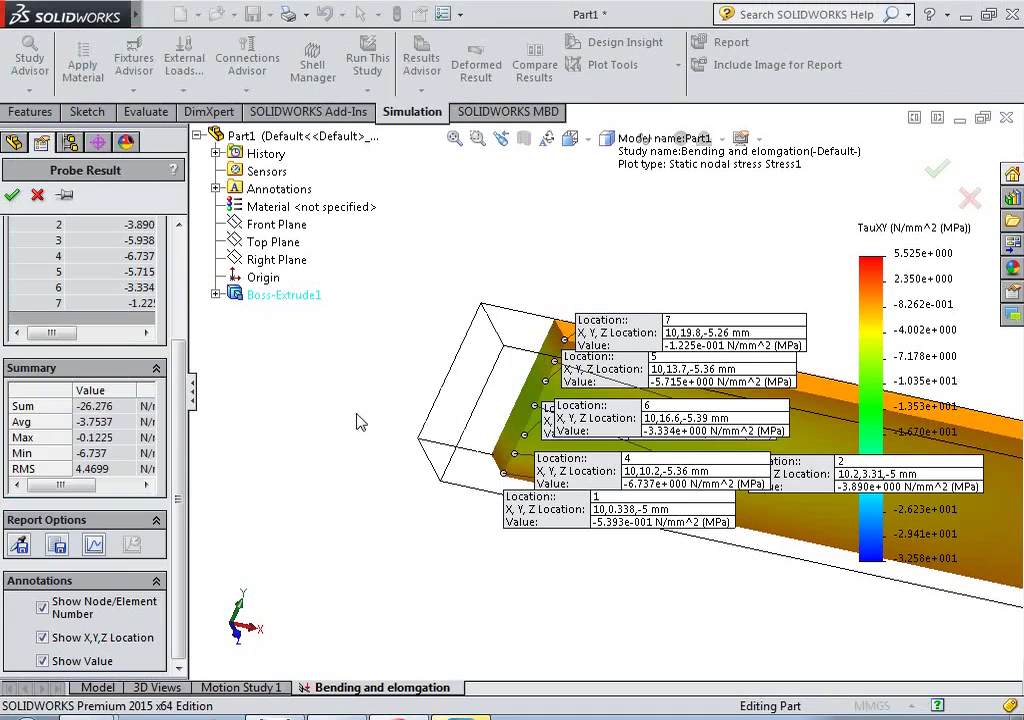
{"action": "left_click", "coordinate": [937, 168]}
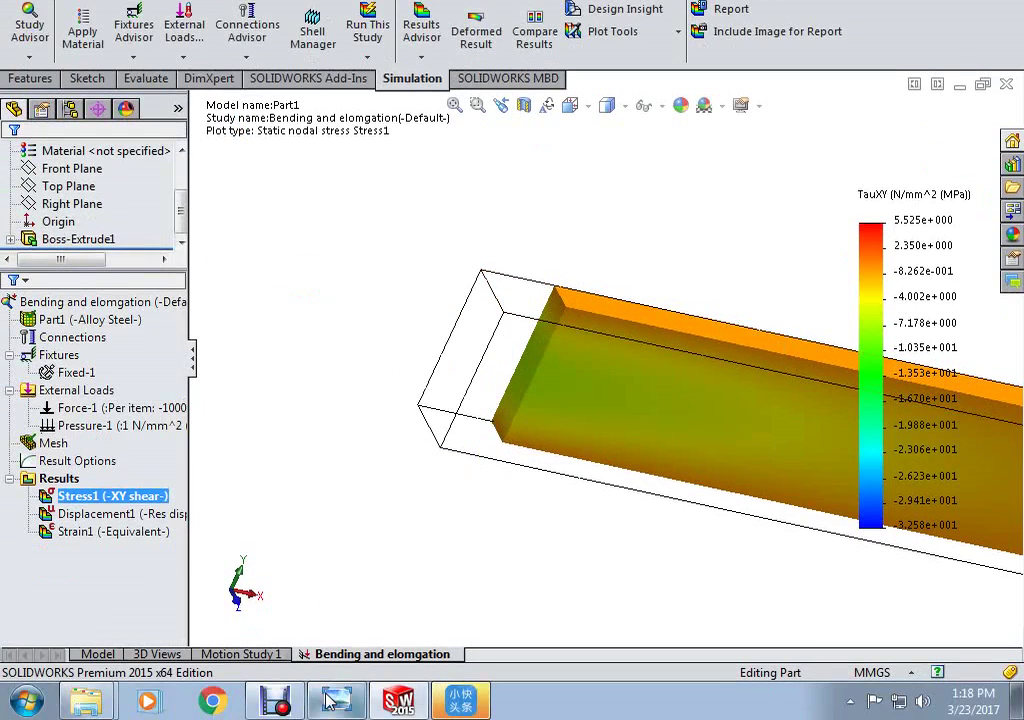
Switch to Windows Photo Viewer, examine the stress component table for locations A and B in the following picture, and return to SOLIDWORKS.
{"action": "left_click", "coordinate": [336, 719]}
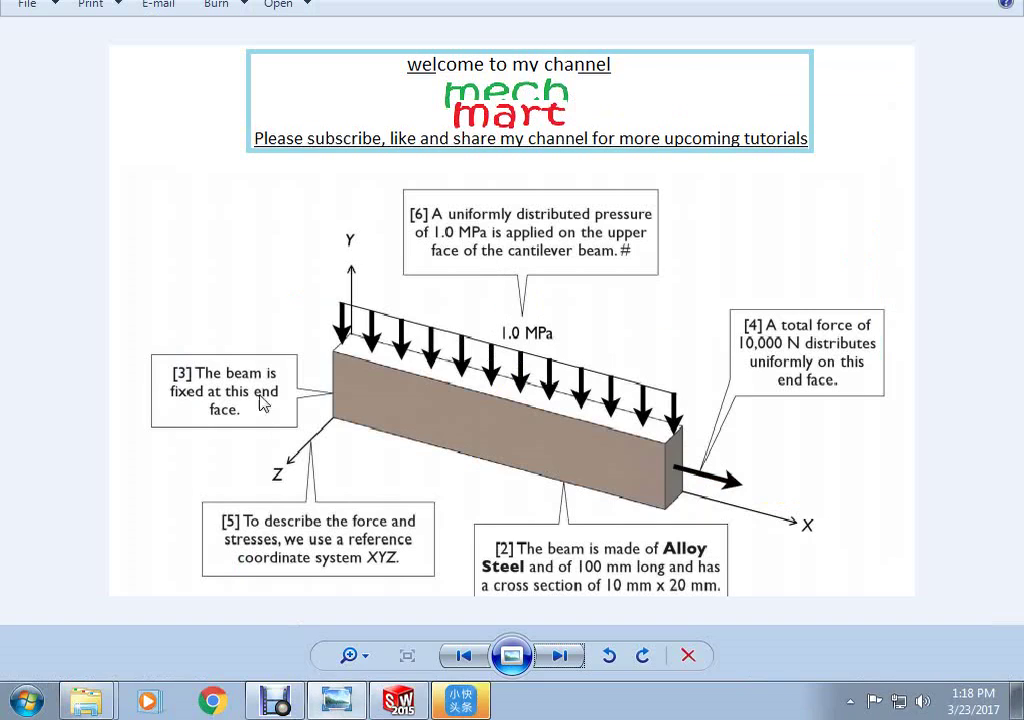
{"action": "key", "text": "Right"}
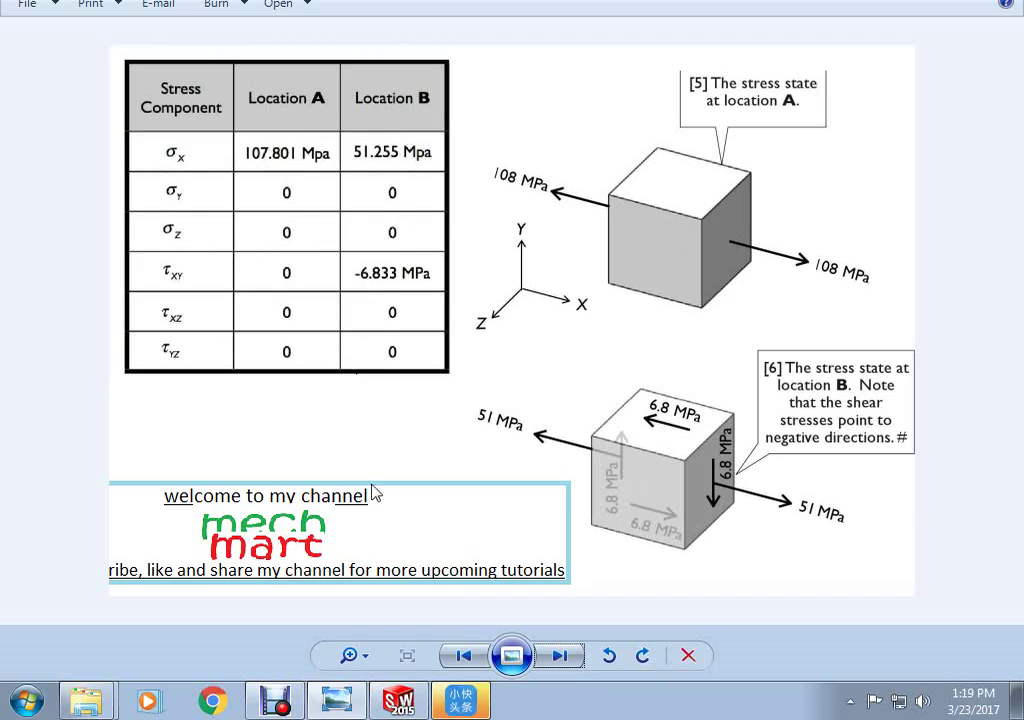
{"action": "left_click", "coordinate": [398, 700]}
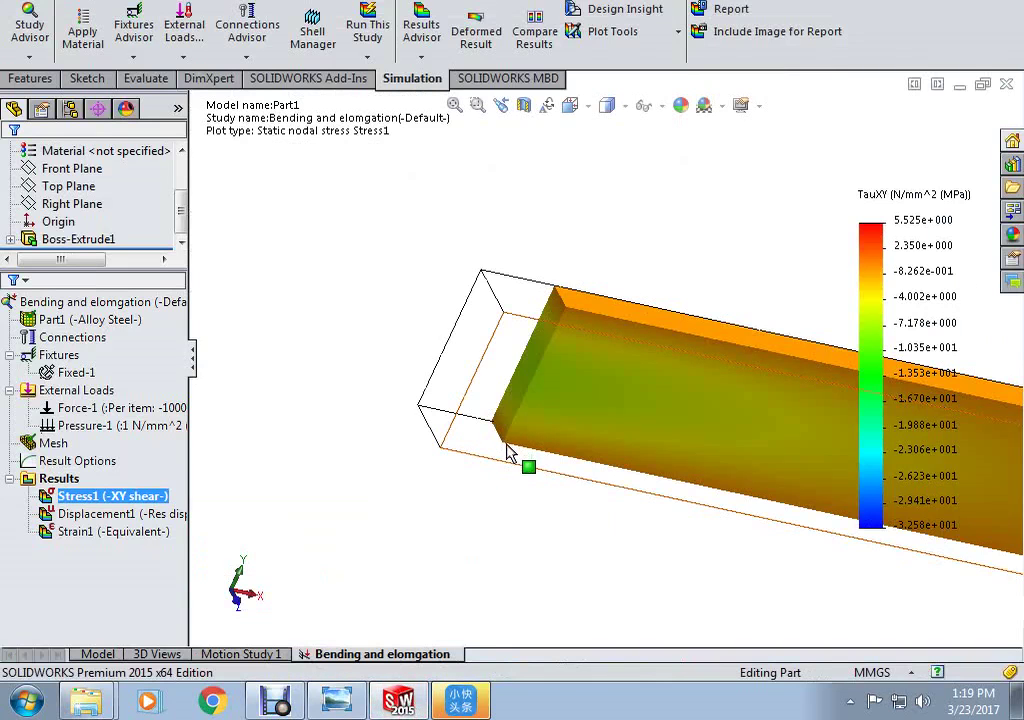
Set the displayed component of the Stress1 plot to SX: X Normal Stress.
{"action": "left_click", "coordinate": [152, 515], "text": "ctrl"}
{"action": "left_click", "coordinate": [131, 496]}
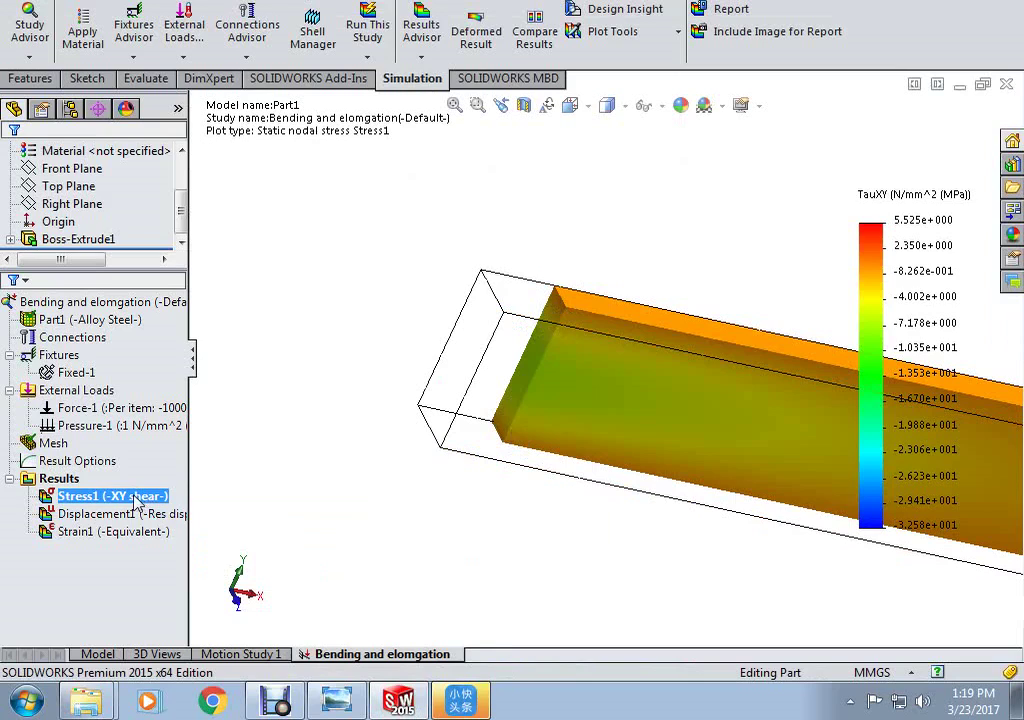
{"action": "right_click", "coordinate": [131, 496]}
{"action": "left_click", "coordinate": [211, 190]}
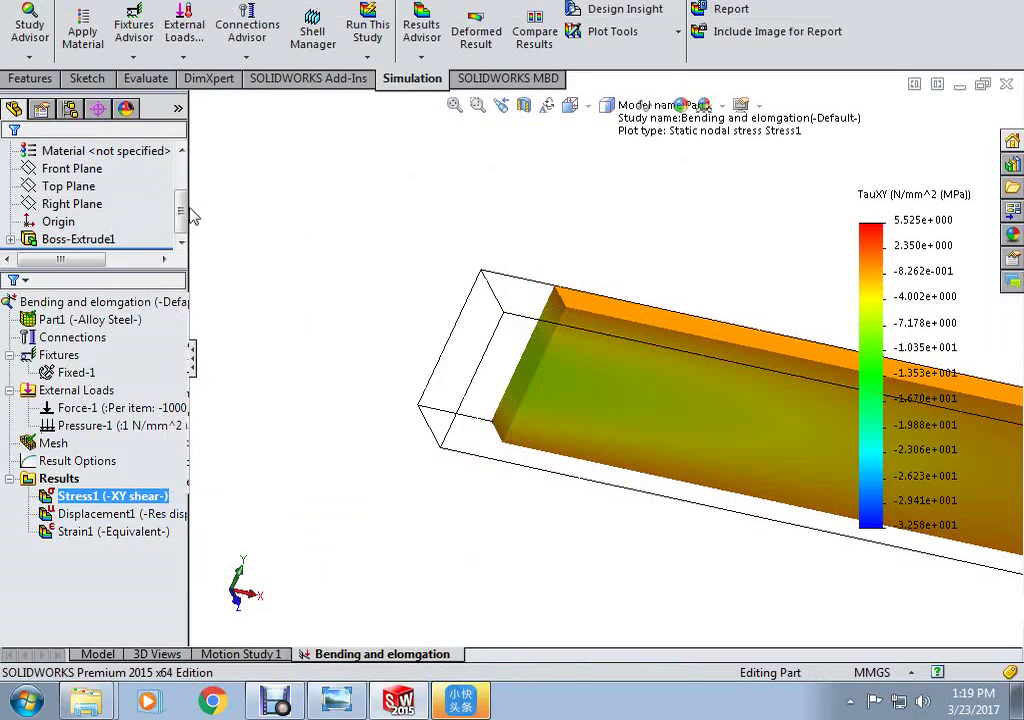
{"action": "left_click", "coordinate": [97, 281]}
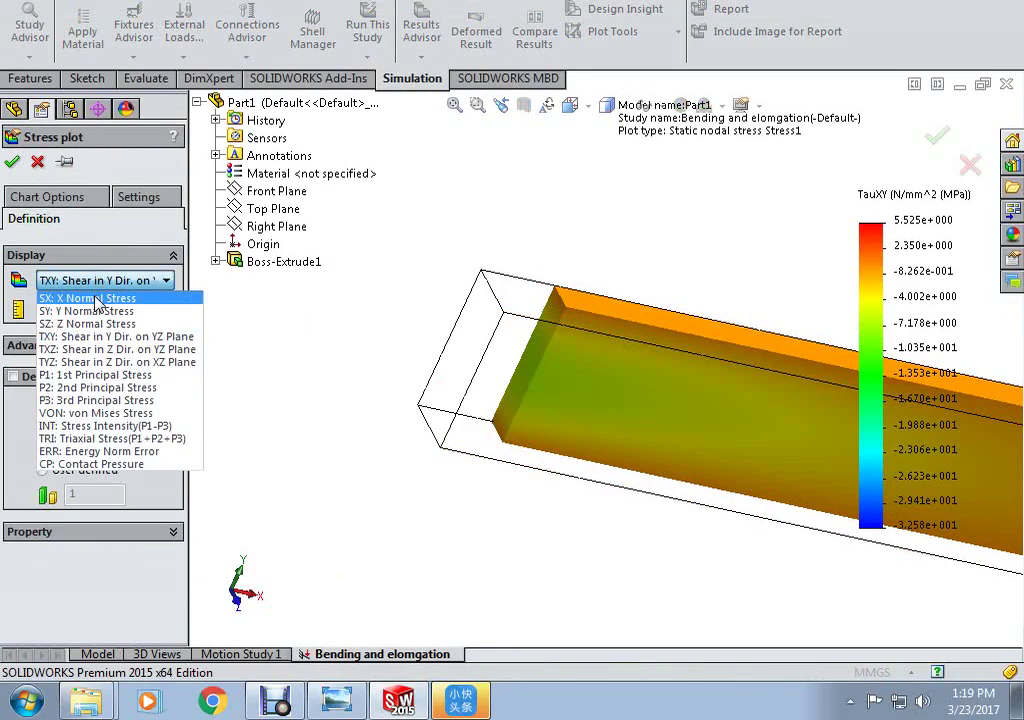
{"action": "left_click", "coordinate": [95, 298]}
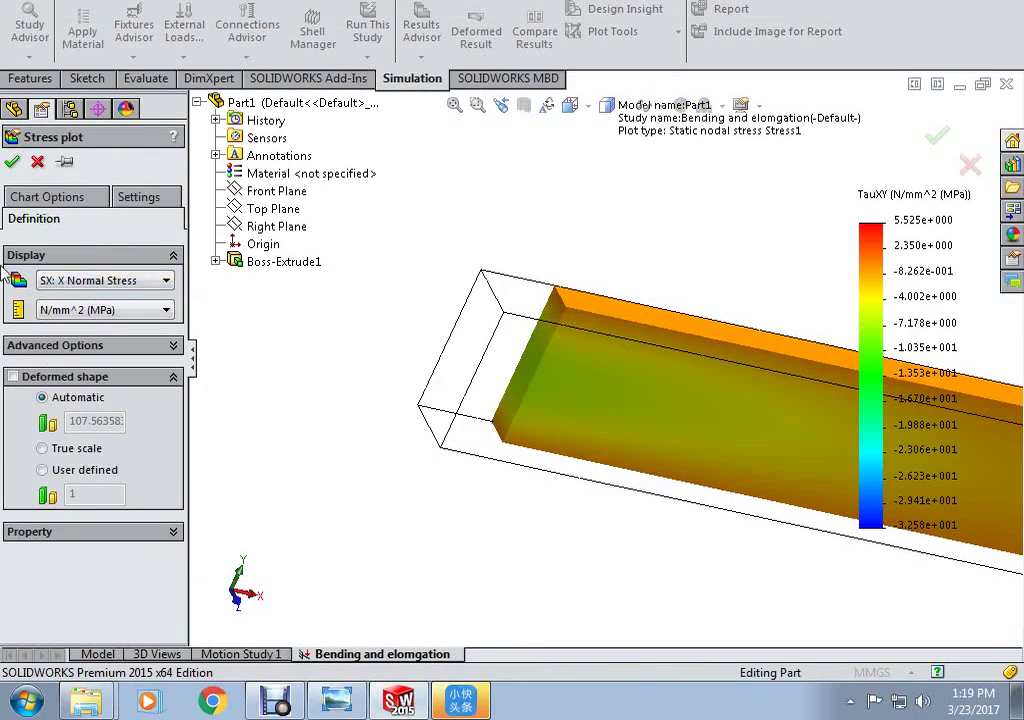
{"action": "left_click", "coordinate": [12, 161]}
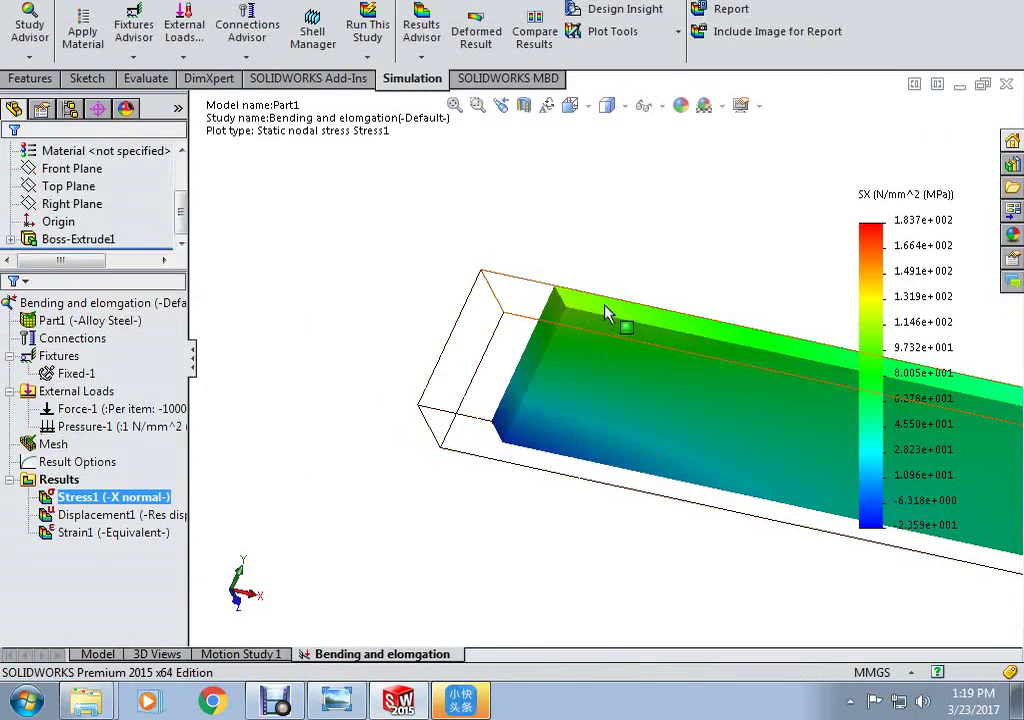
Probe the X normal stress at the upper and lower corners of the cut section near the fixed end, and close the probe.
{"action": "right_click", "coordinate": [70, 498]}
{"action": "left_click", "coordinate": [108, 306]}
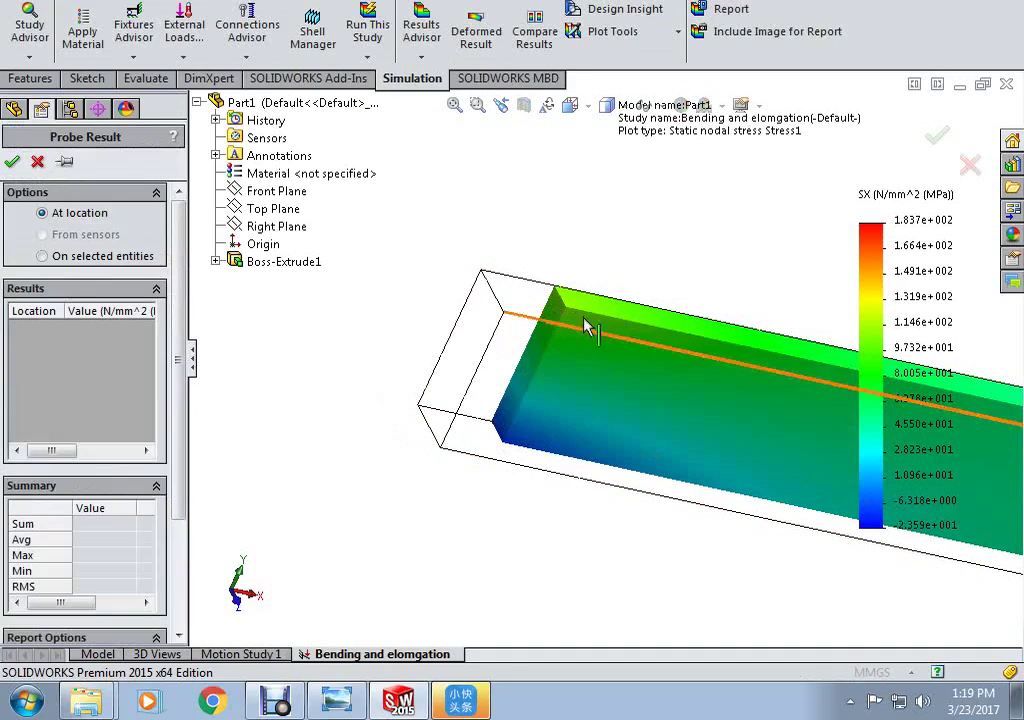
{"action": "left_click", "coordinate": [566, 313]}
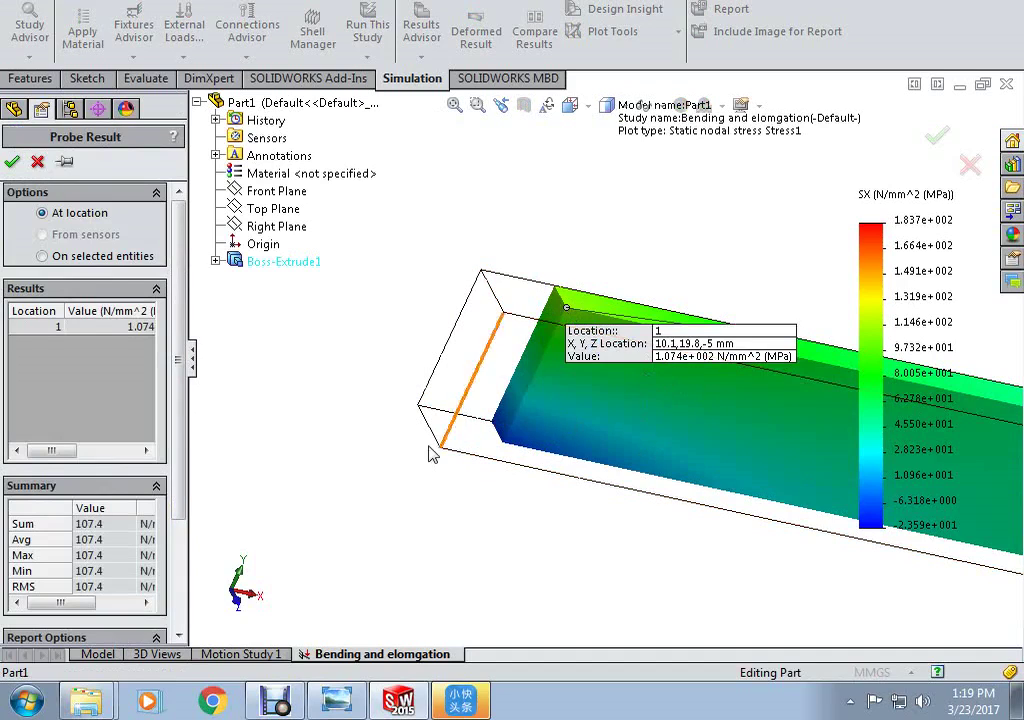
{"action": "left_click", "coordinate": [507, 443]}
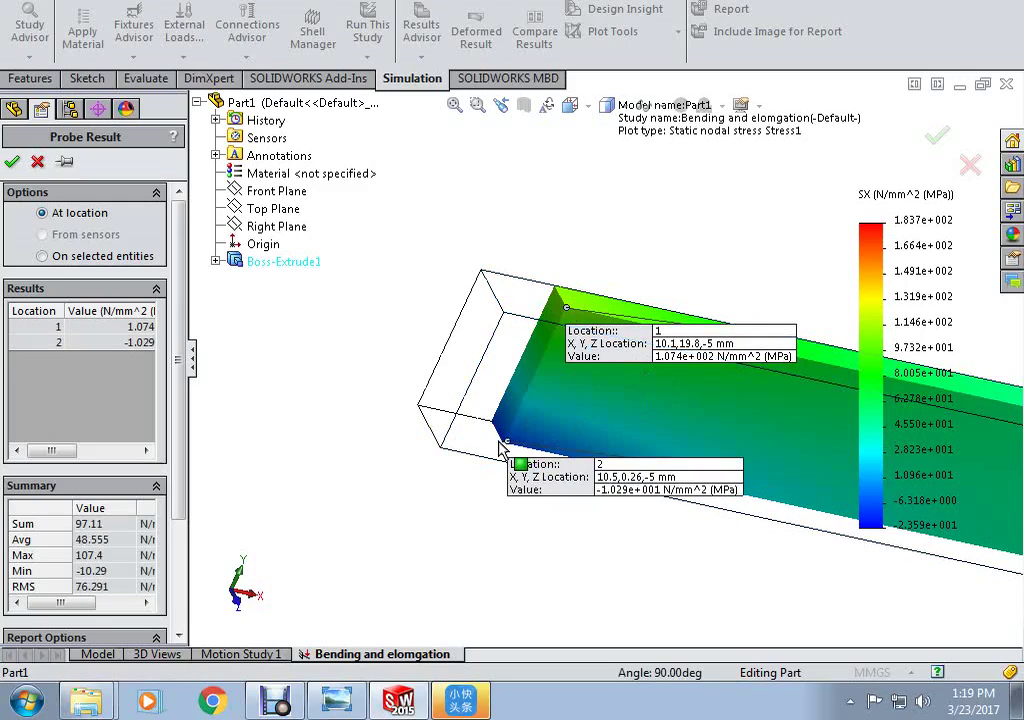
{"action": "scroll", "coordinate": [502, 440], "scroll_direction": "down", "scroll_amount": 3}
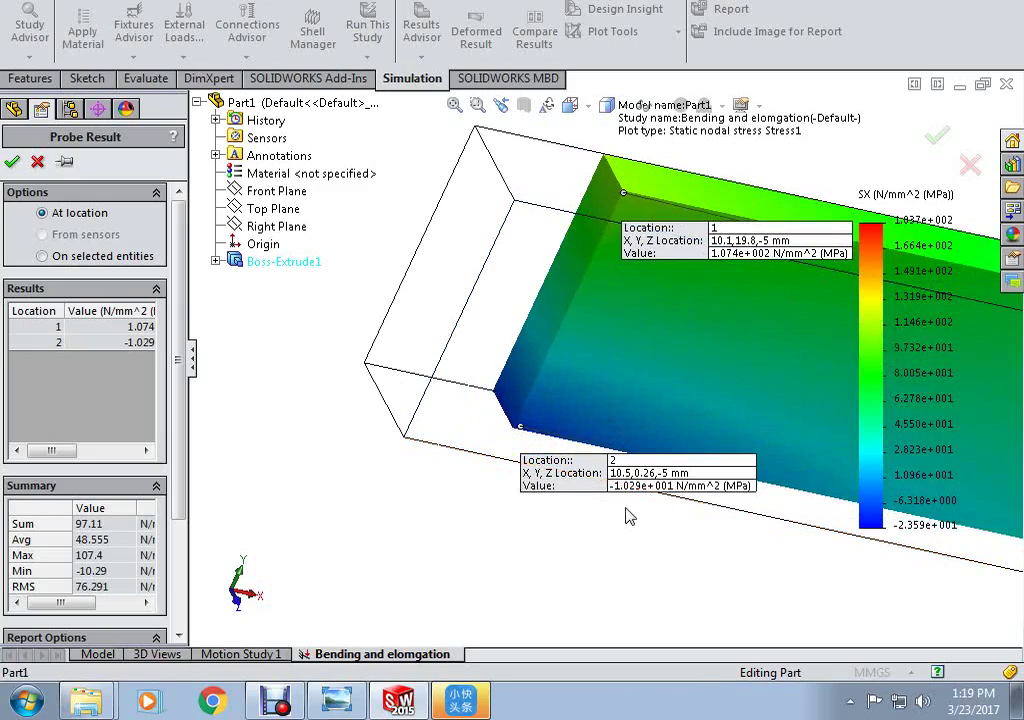
{"action": "left_click", "coordinate": [12, 163]}
{"action": "scroll", "coordinate": [385, 470], "scroll_direction": "up", "scroll_amount": 8}
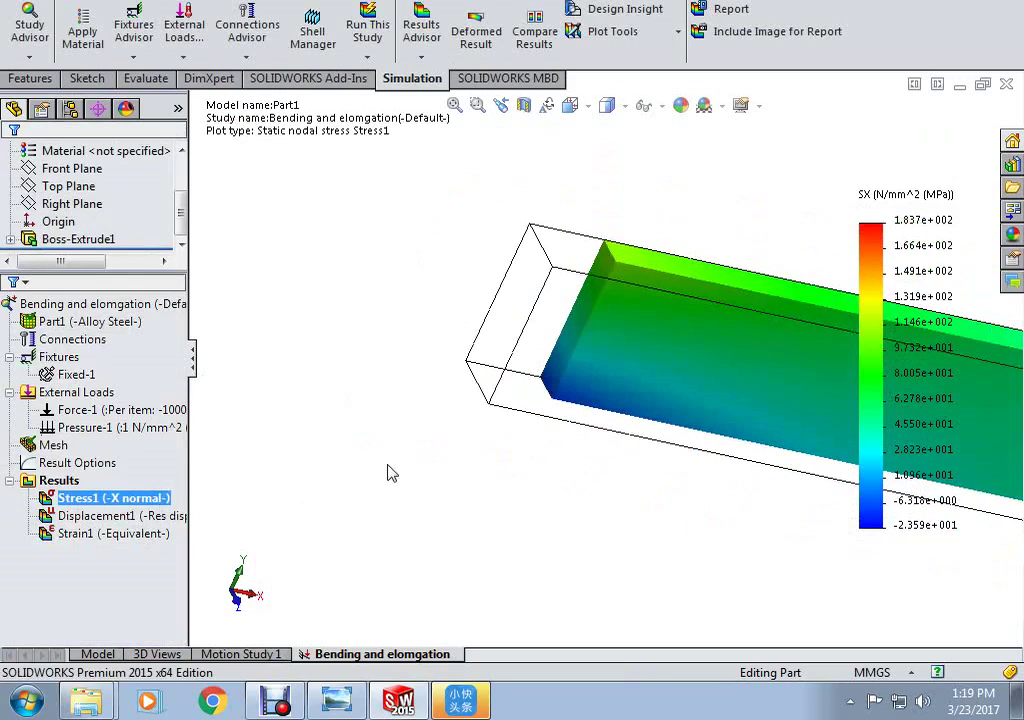
{"action": "scroll", "coordinate": [937, 347], "scroll_direction": "down", "scroll_amount": 2}
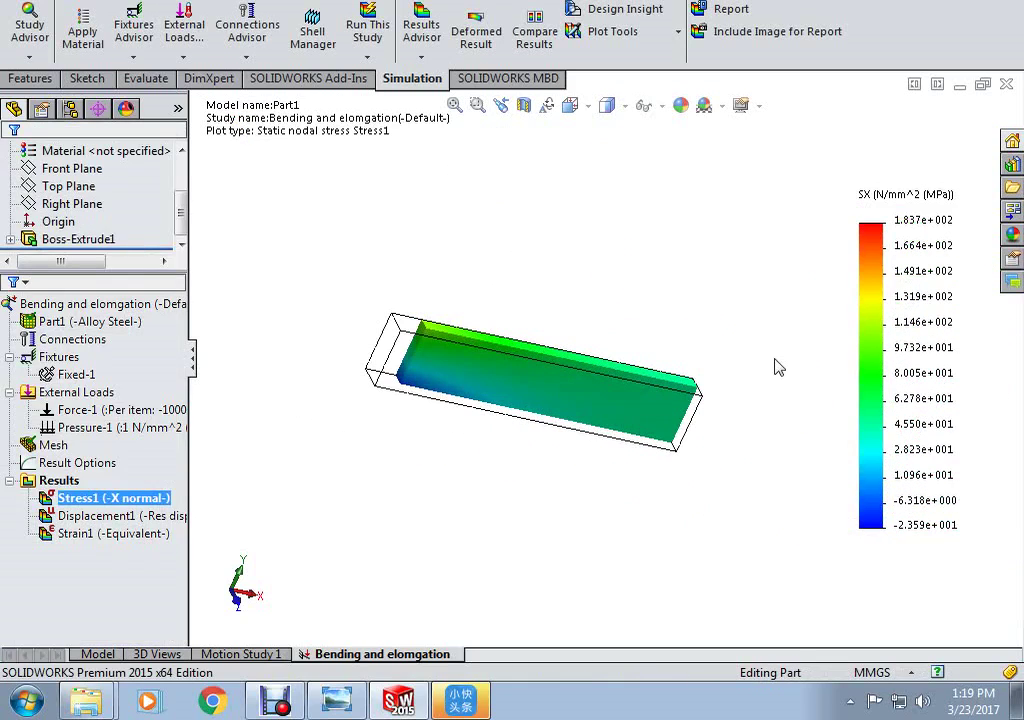
{"action": "scroll", "coordinate": [537, 393], "scroll_direction": "down", "scroll_amount": 2}
{"action": "middle_click_drag", "start_coordinate": [500, 419], "coordinate": [445, 414]}
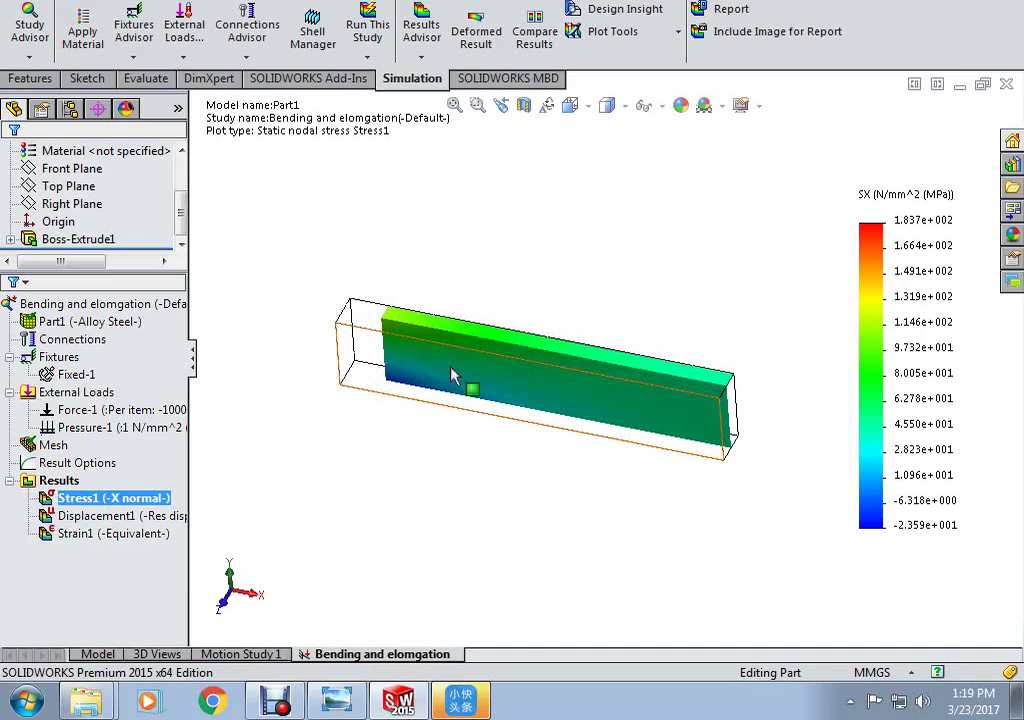